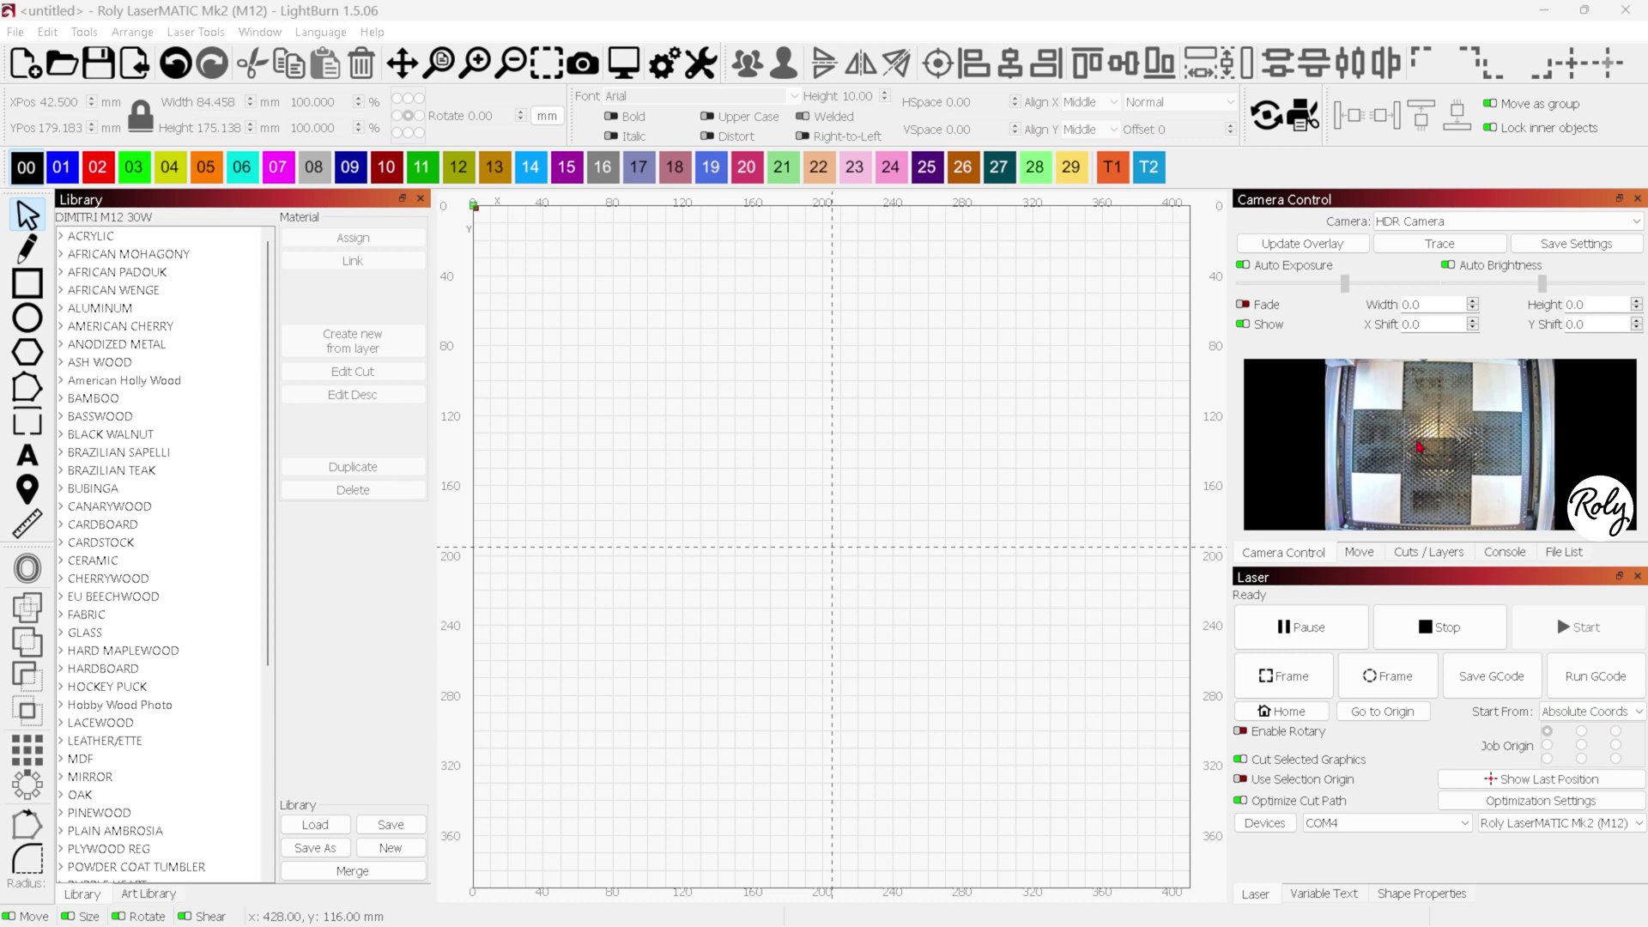
- Import the Factory Lens Profile-Mk2 camera settings file from the M12 CAMERA folder and update the camera overlay
{"action": "right_click", "coordinate": [1412, 460]}
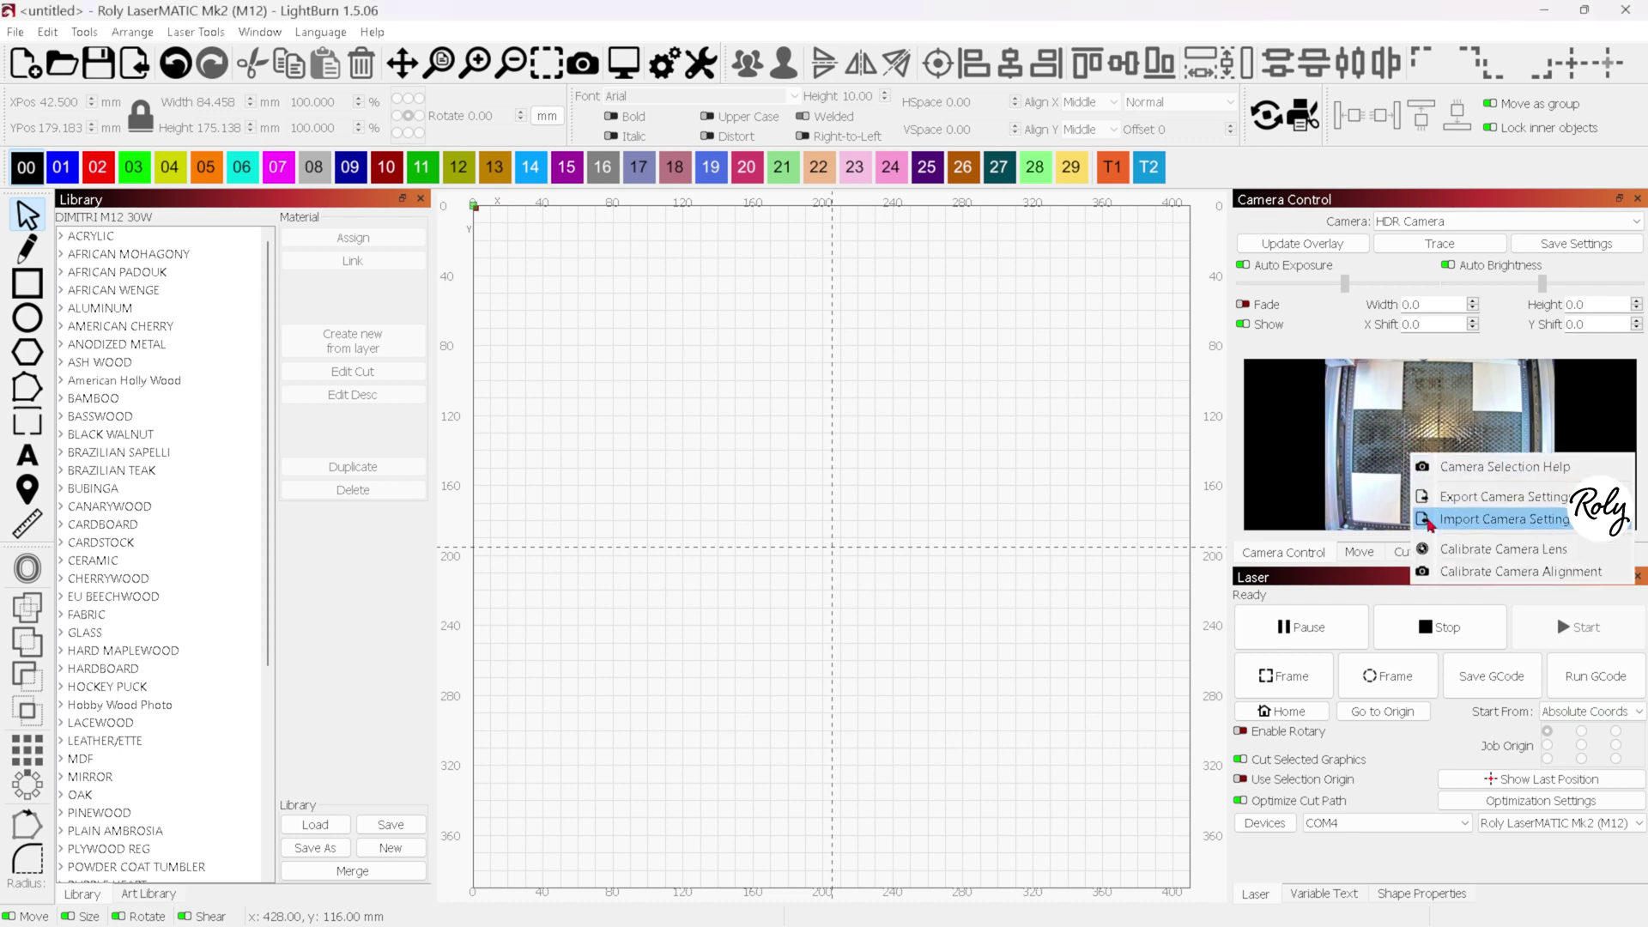
{"action": "left_click", "coordinate": [1431, 521]}
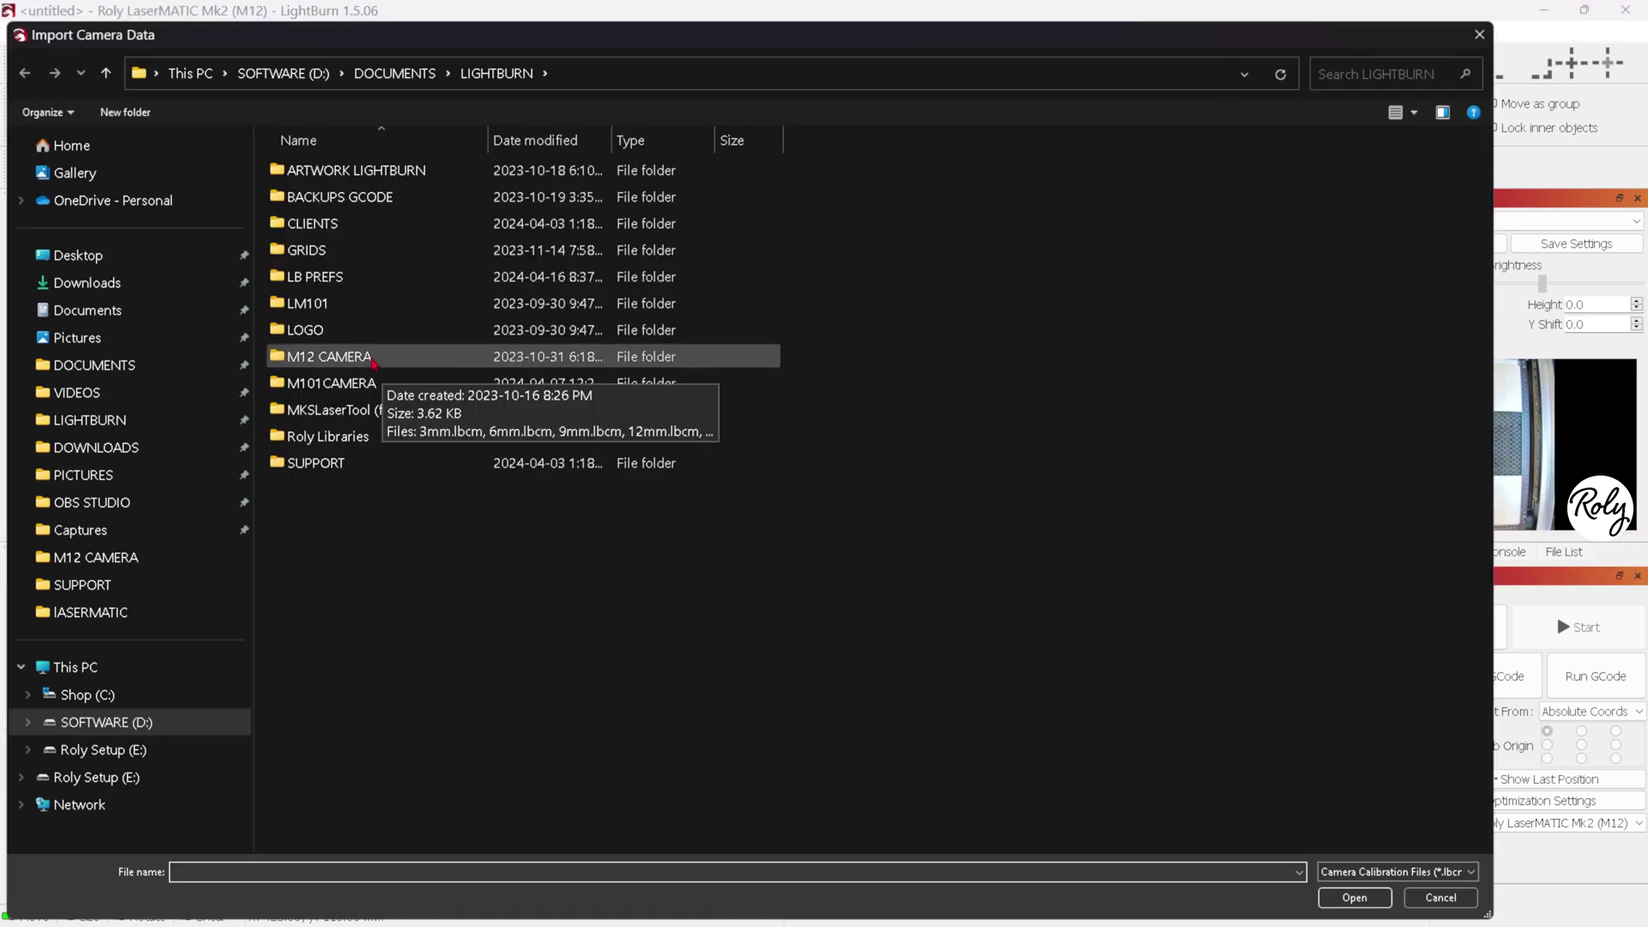
{"action": "double_click", "coordinate": [381, 359]}
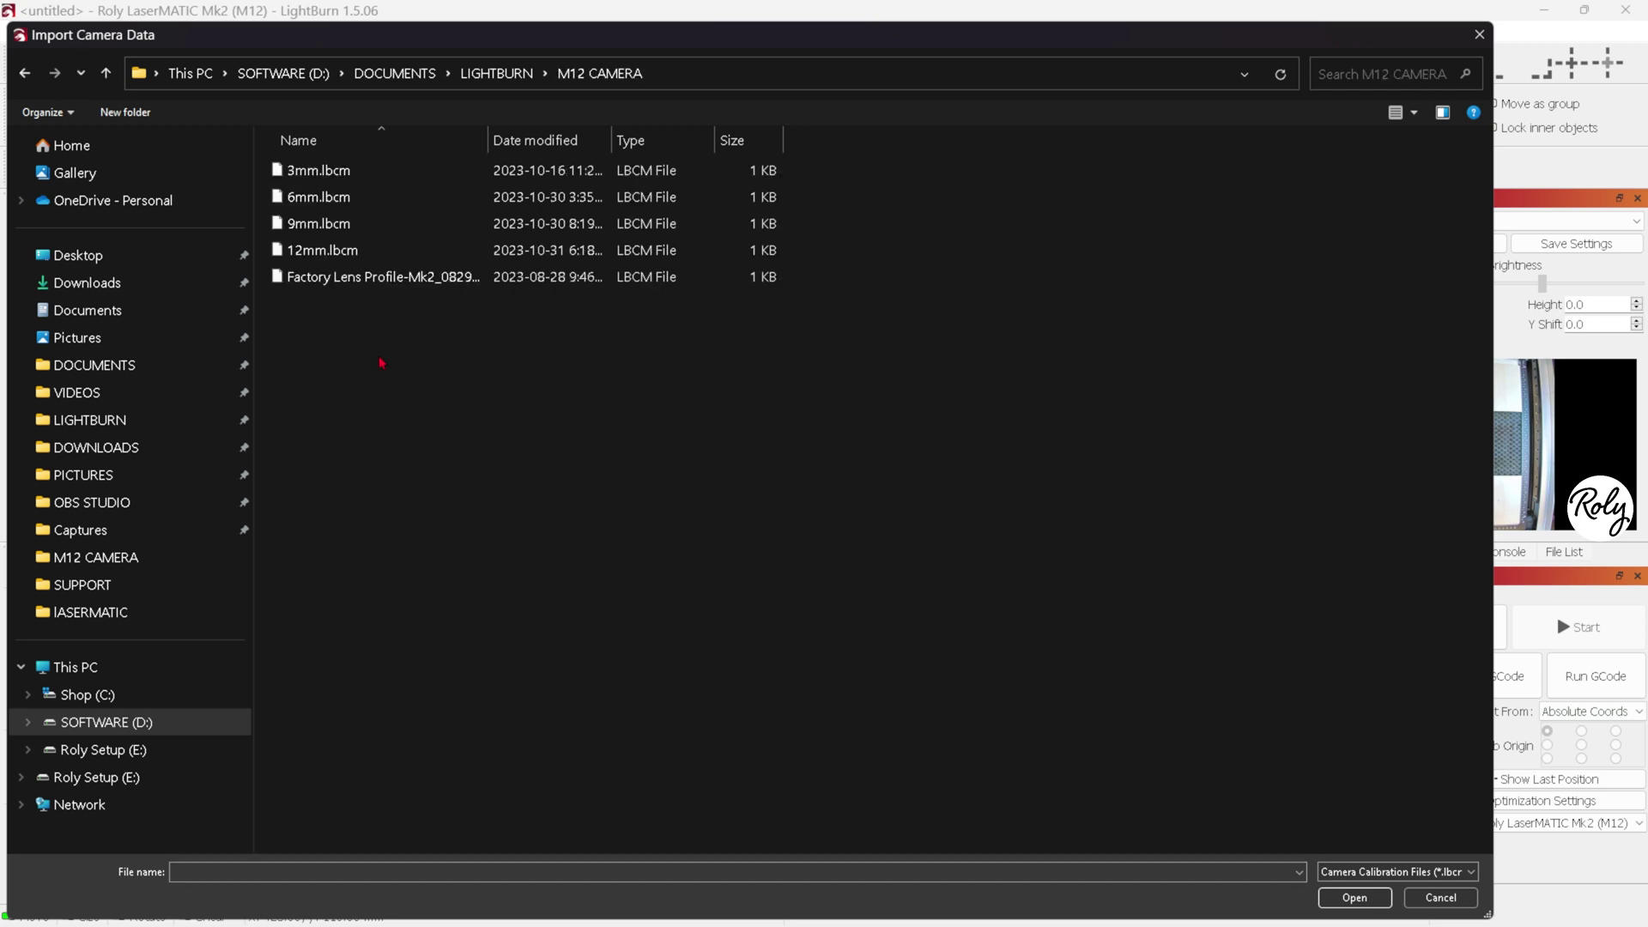
{"action": "double_click", "coordinate": [346, 283]}
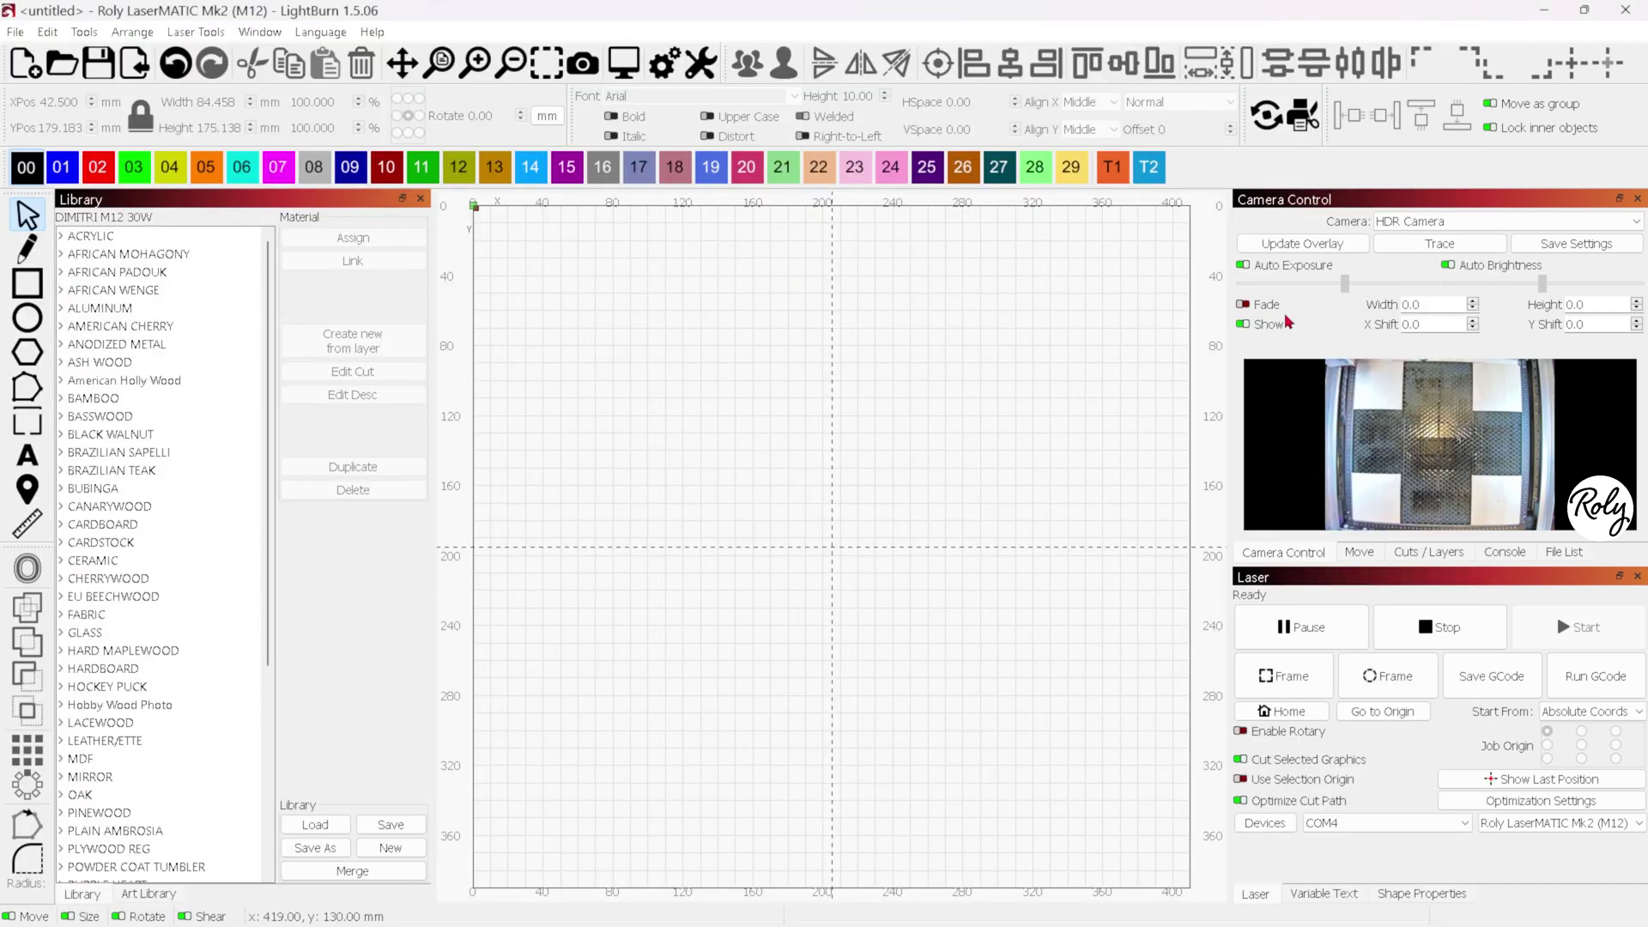
{"action": "left_click", "coordinate": [1284, 246]}
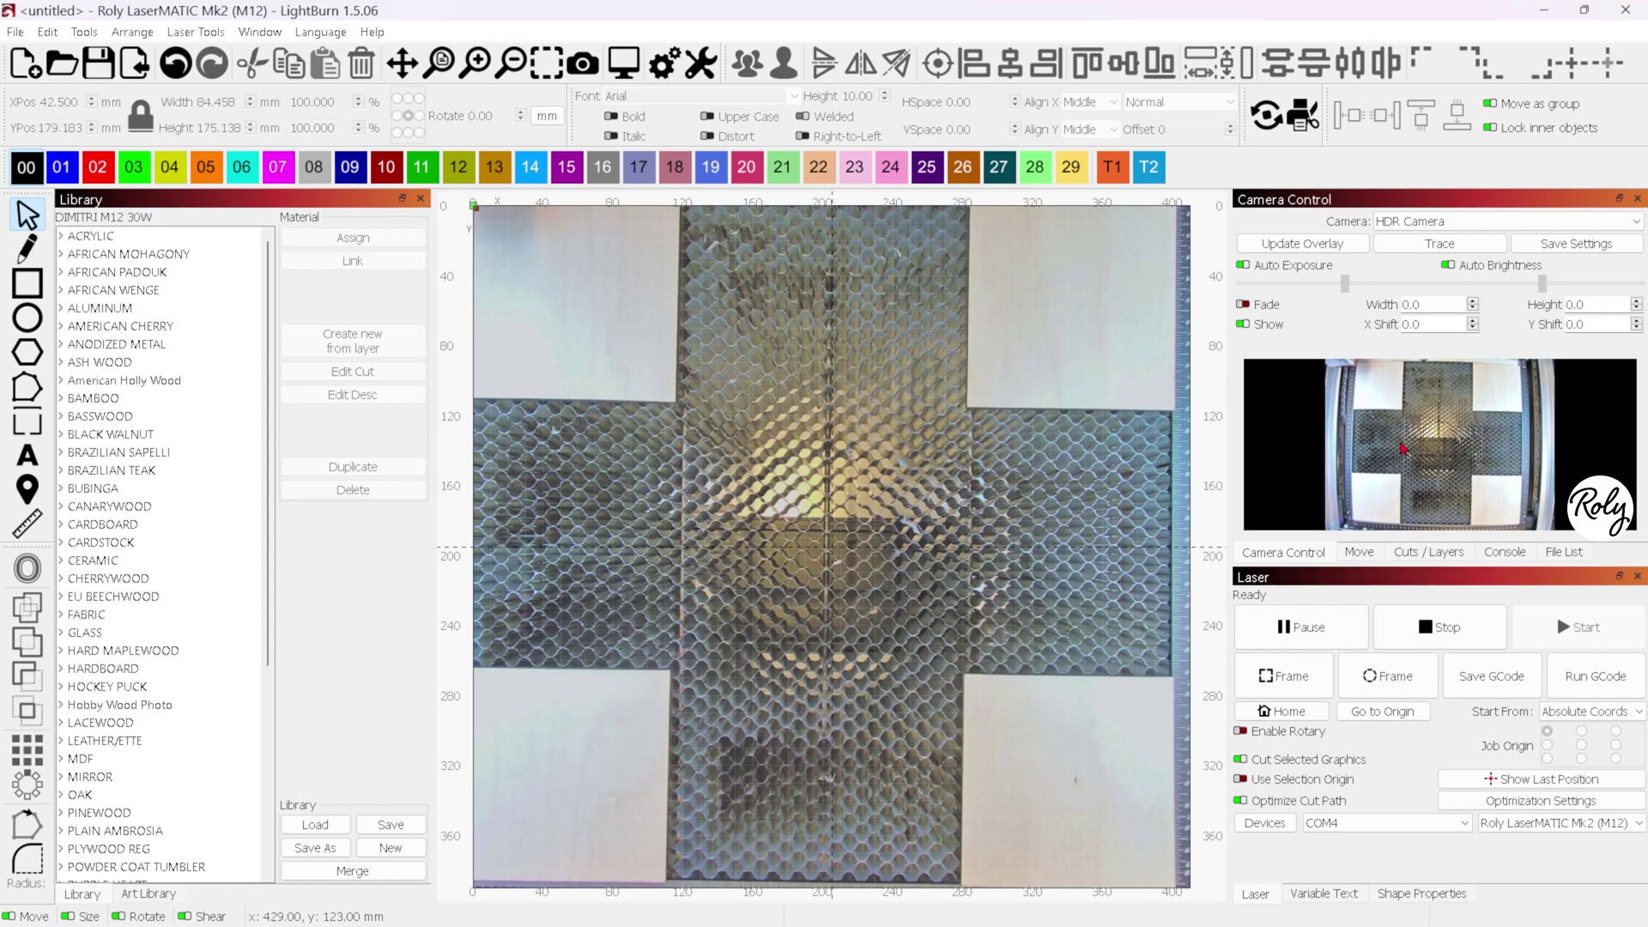
- Start the camera alignment calibration for a fixed camera over the work area, using the second HDR Camera entry
{"action": "right_click", "coordinate": [1402, 449]}
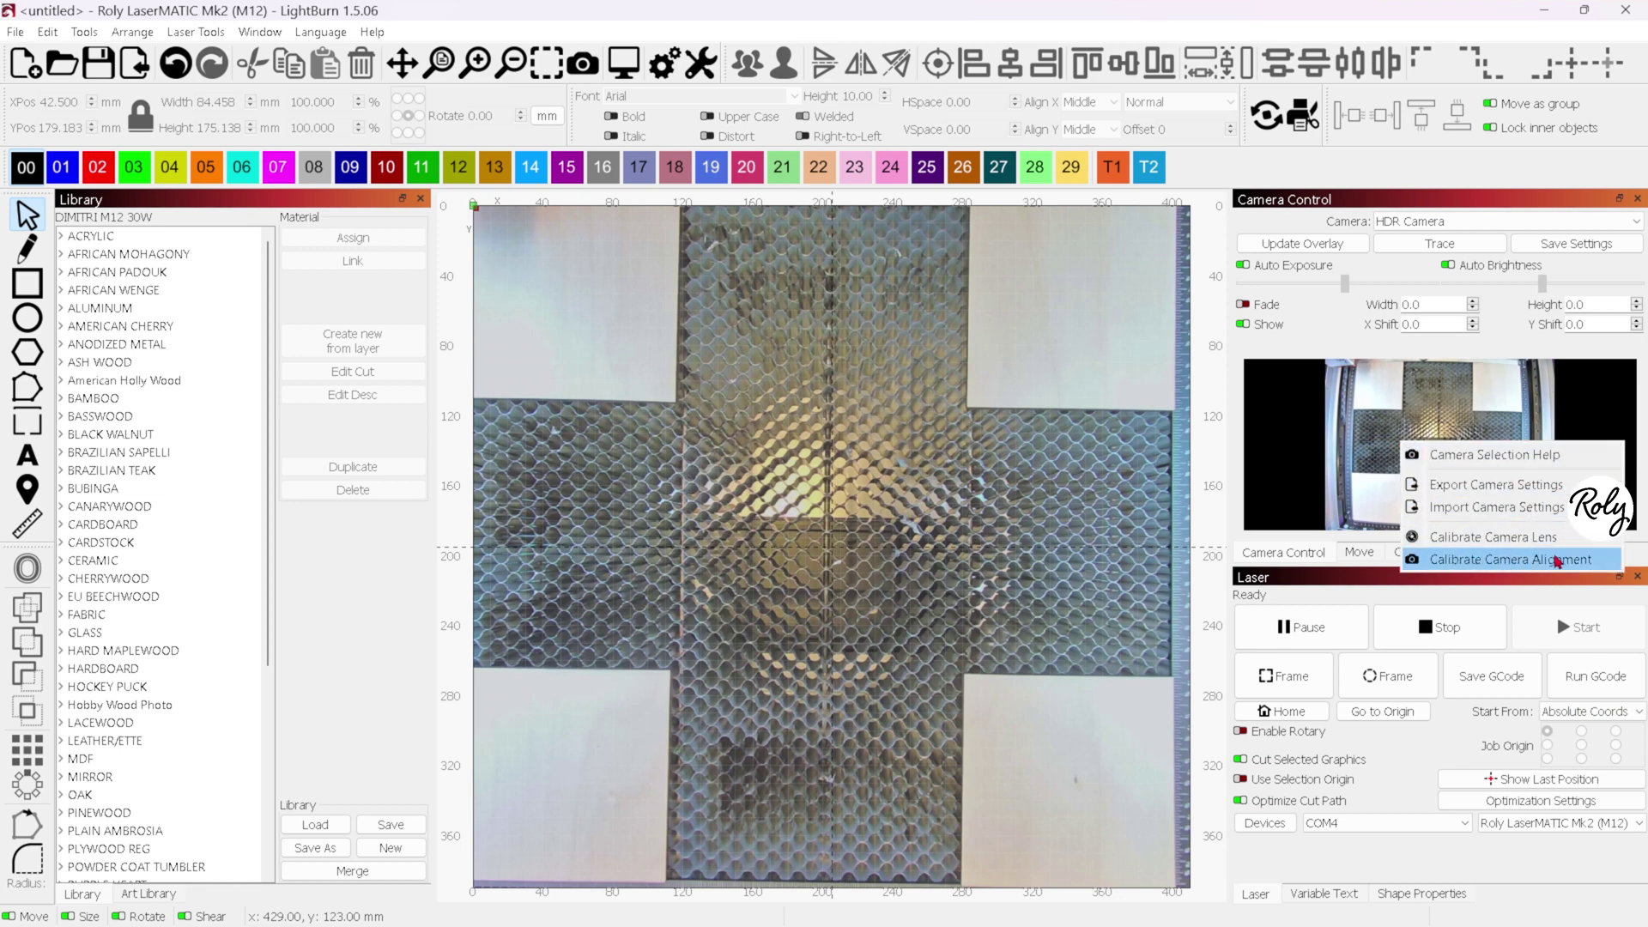
{"action": "left_click", "coordinate": [1441, 562]}
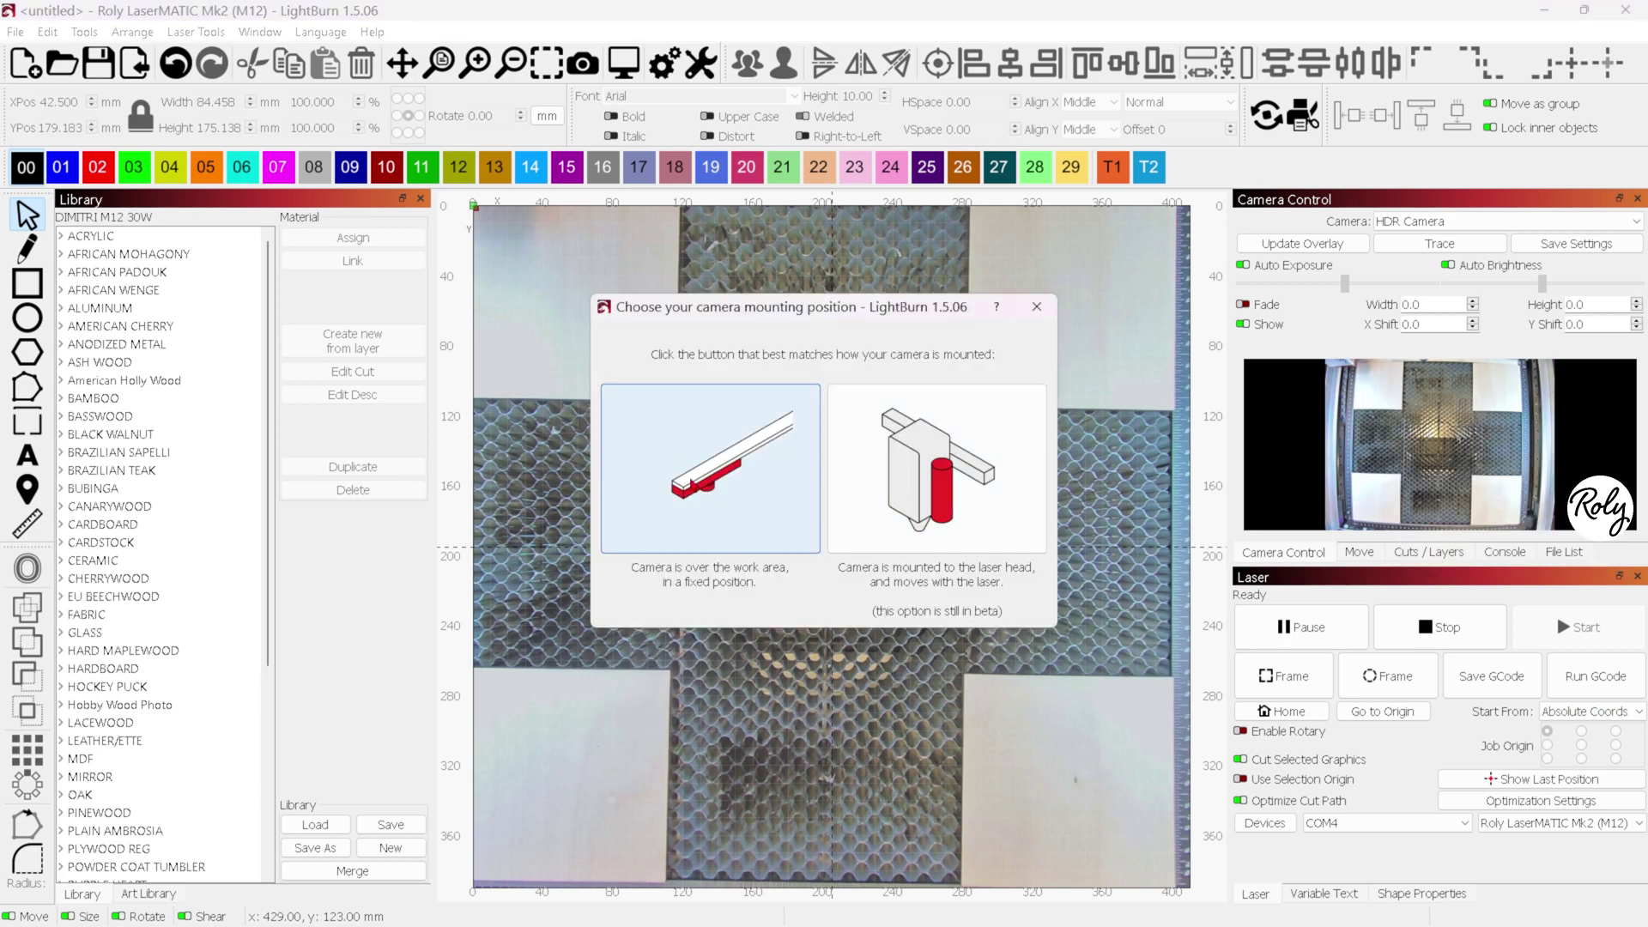
{"action": "left_click", "coordinate": [692, 484]}
{"action": "left_click", "coordinate": [723, 335]}
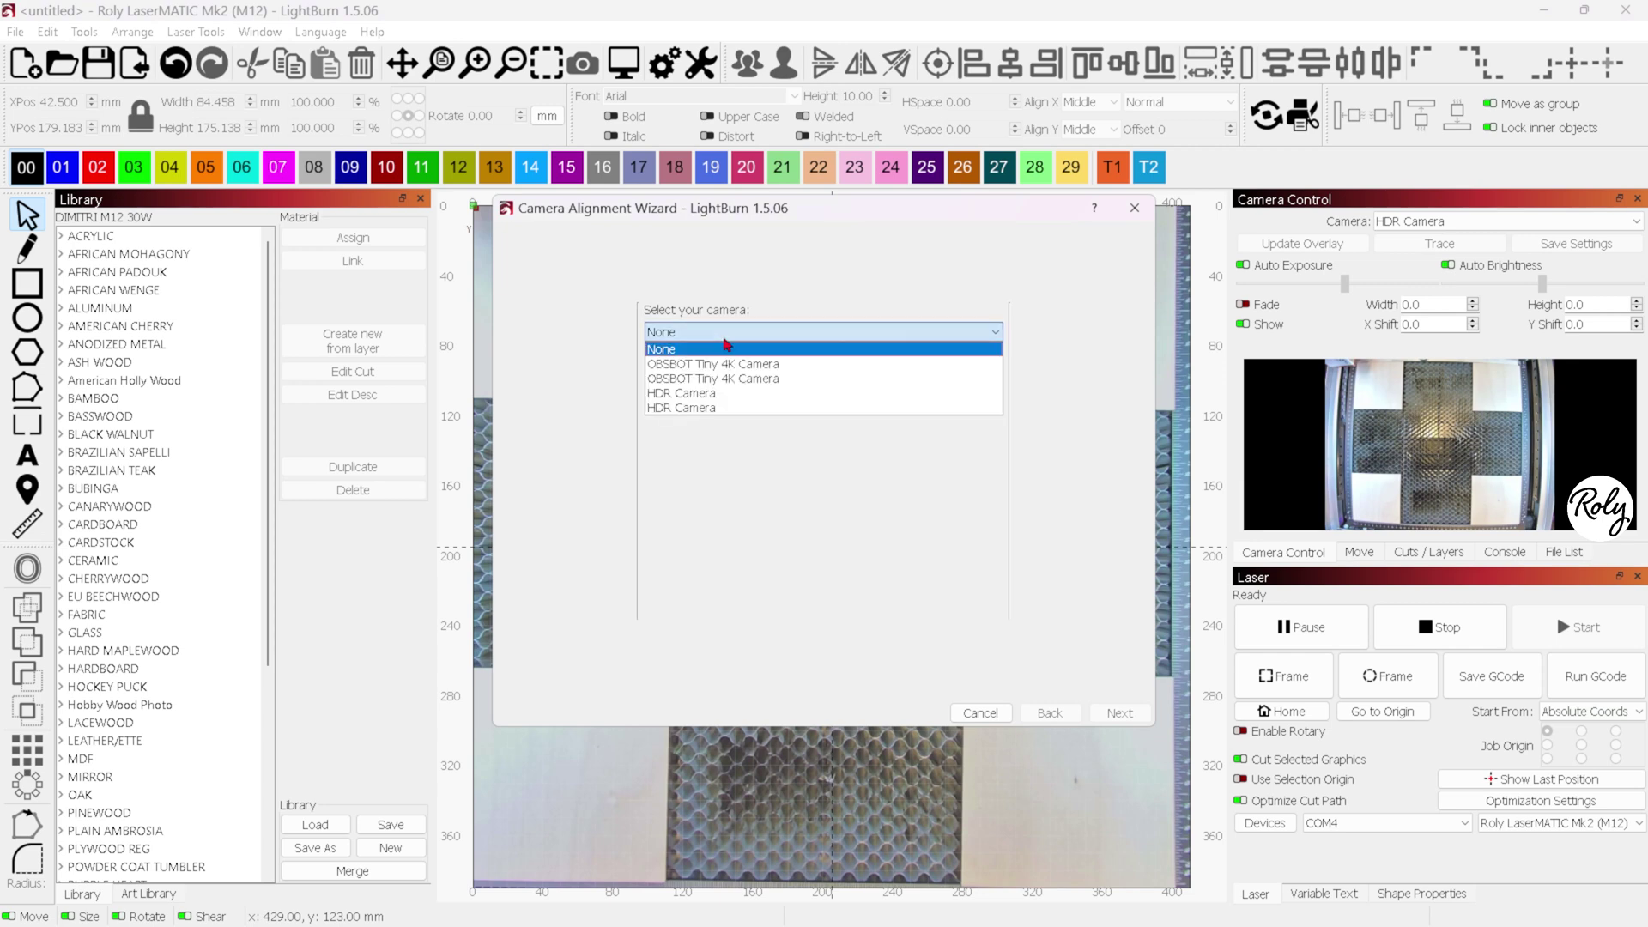
{"action": "left_click", "coordinate": [721, 406]}
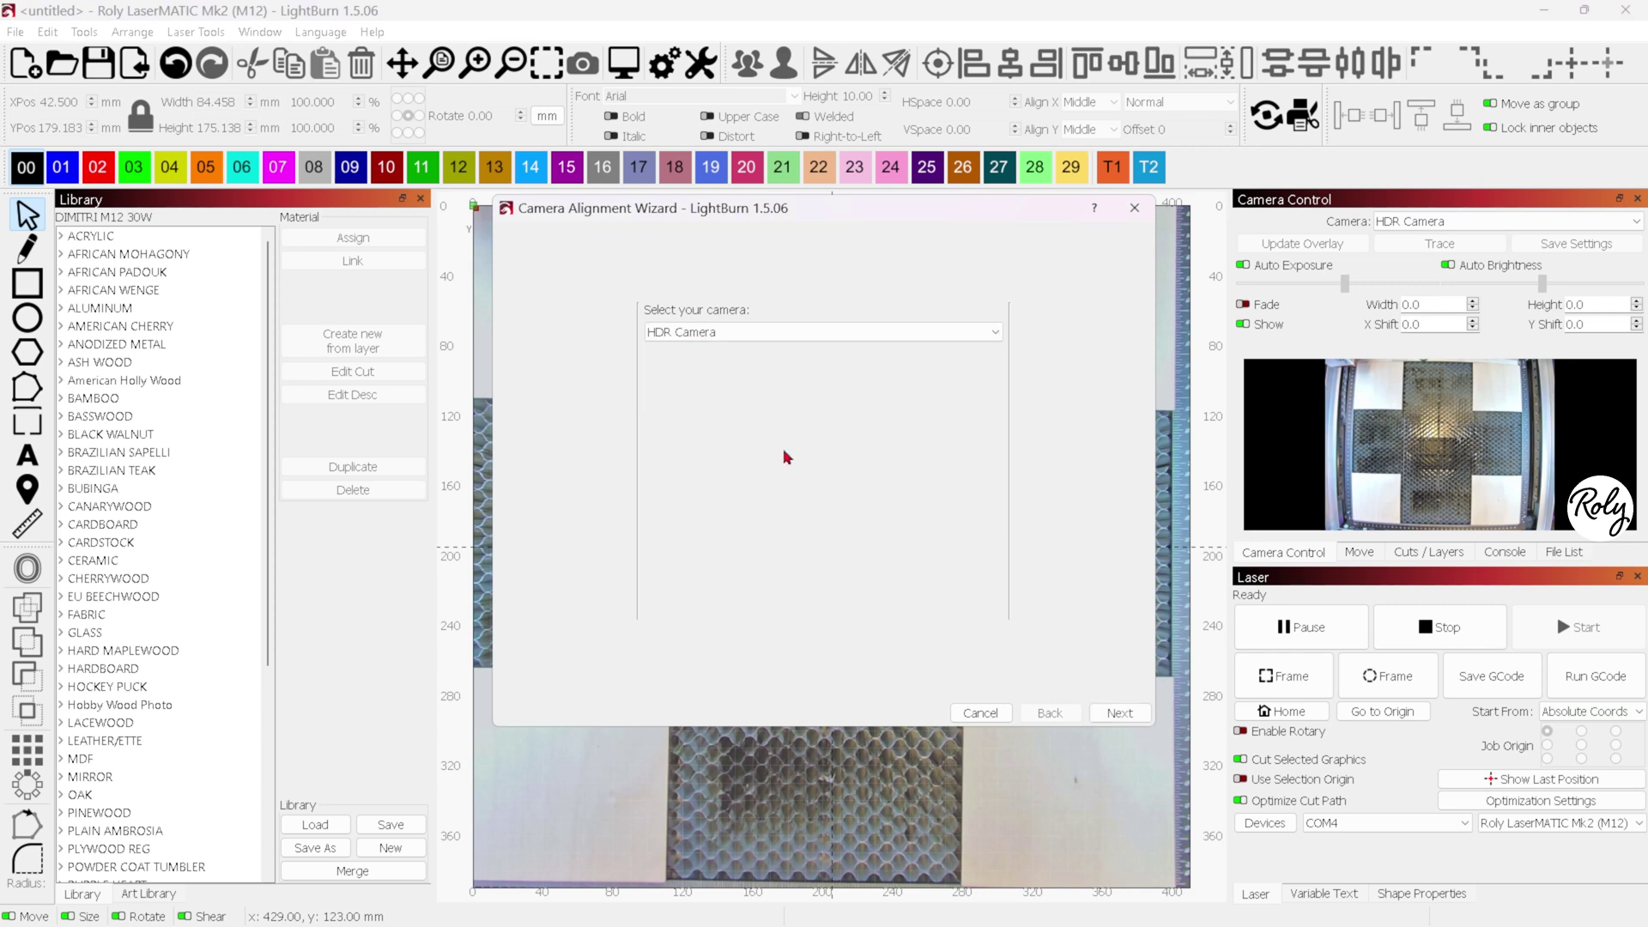
{"action": "left_click", "coordinate": [1116, 712]}
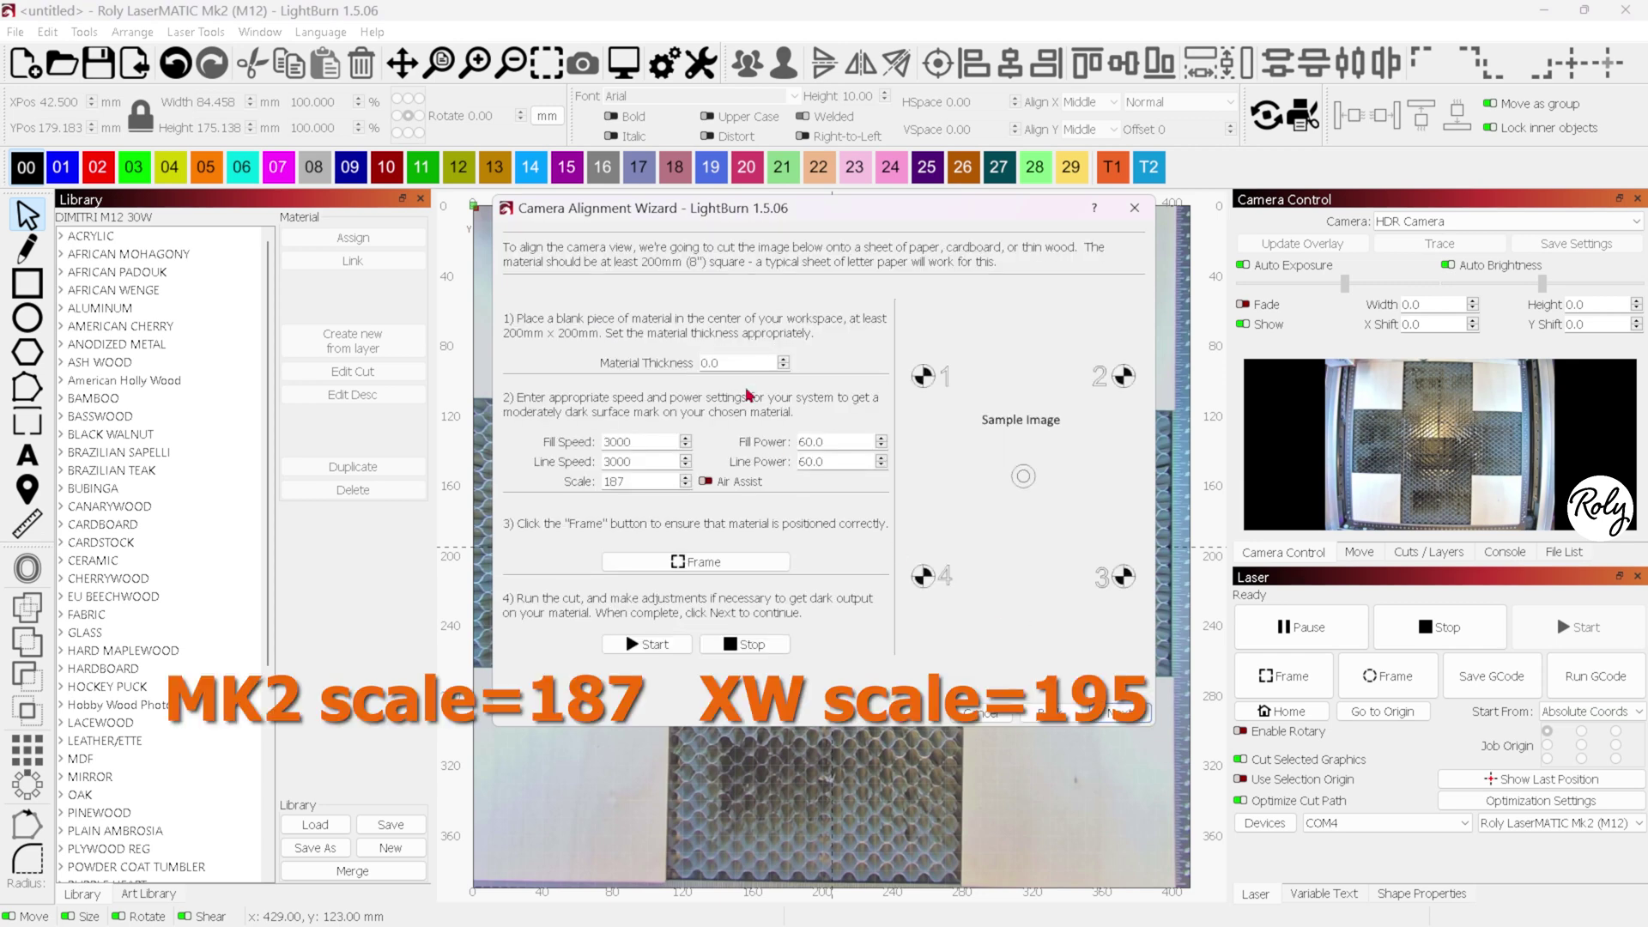
- Set the alignment pattern's material thickness to 3 and both the fill speed and line speed to 8000
{"action": "double_click", "coordinate": [741, 363]}
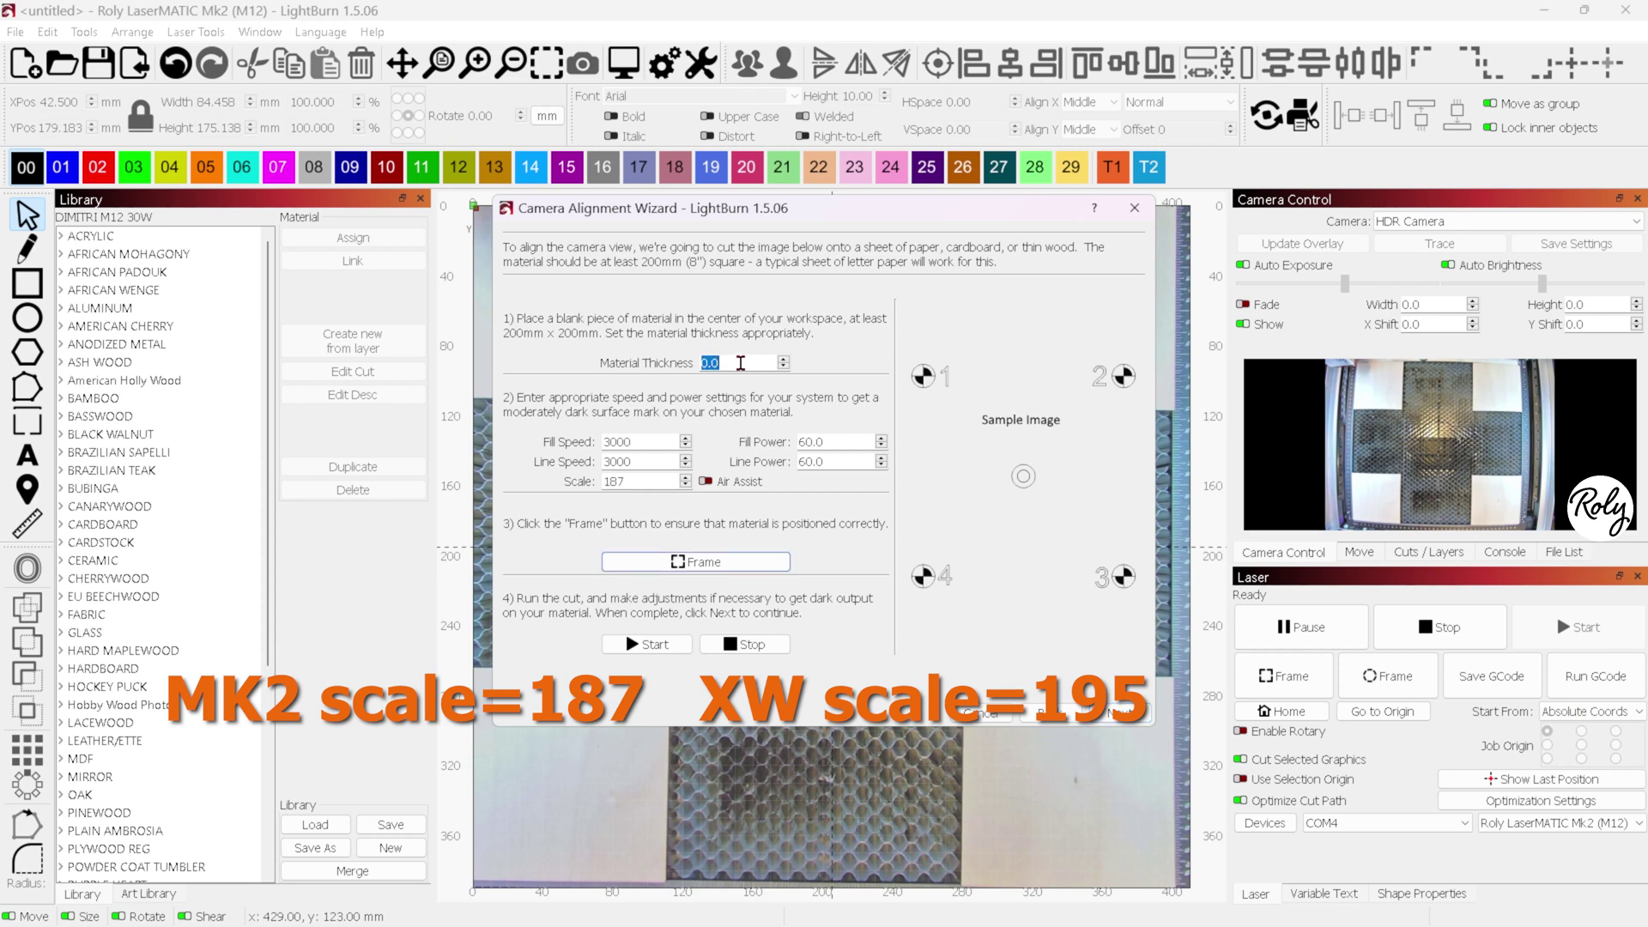
{"action": "type", "text": "3"}
{"action": "left_click", "coordinate": [652, 440]}
{"action": "double_click", "coordinate": [652, 441]}
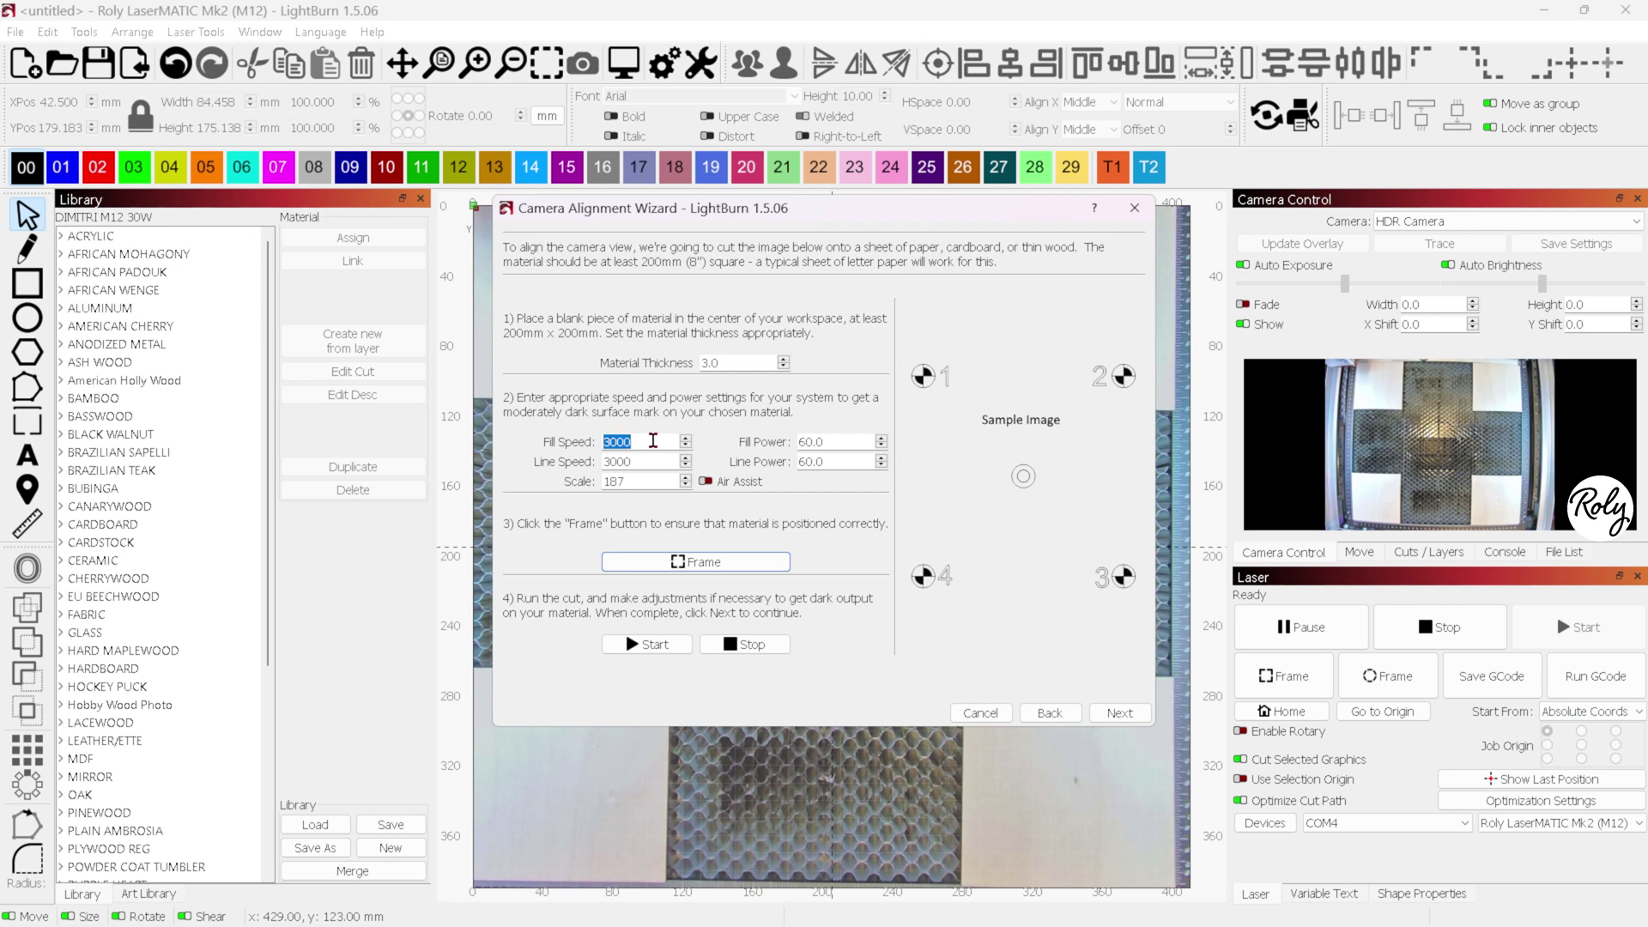
{"action": "type", "text": "8000"}
{"action": "double_click", "coordinate": [652, 461]}
{"action": "type", "text": "8000"}
- Set the fill power and line power to 80 and enable Air Assist for the alignment pattern
{"action": "double_click", "coordinate": [844, 440]}
{"action": "type", "text": "80"}
{"action": "double_click", "coordinate": [827, 459]}
{"action": "type", "text": "80"}
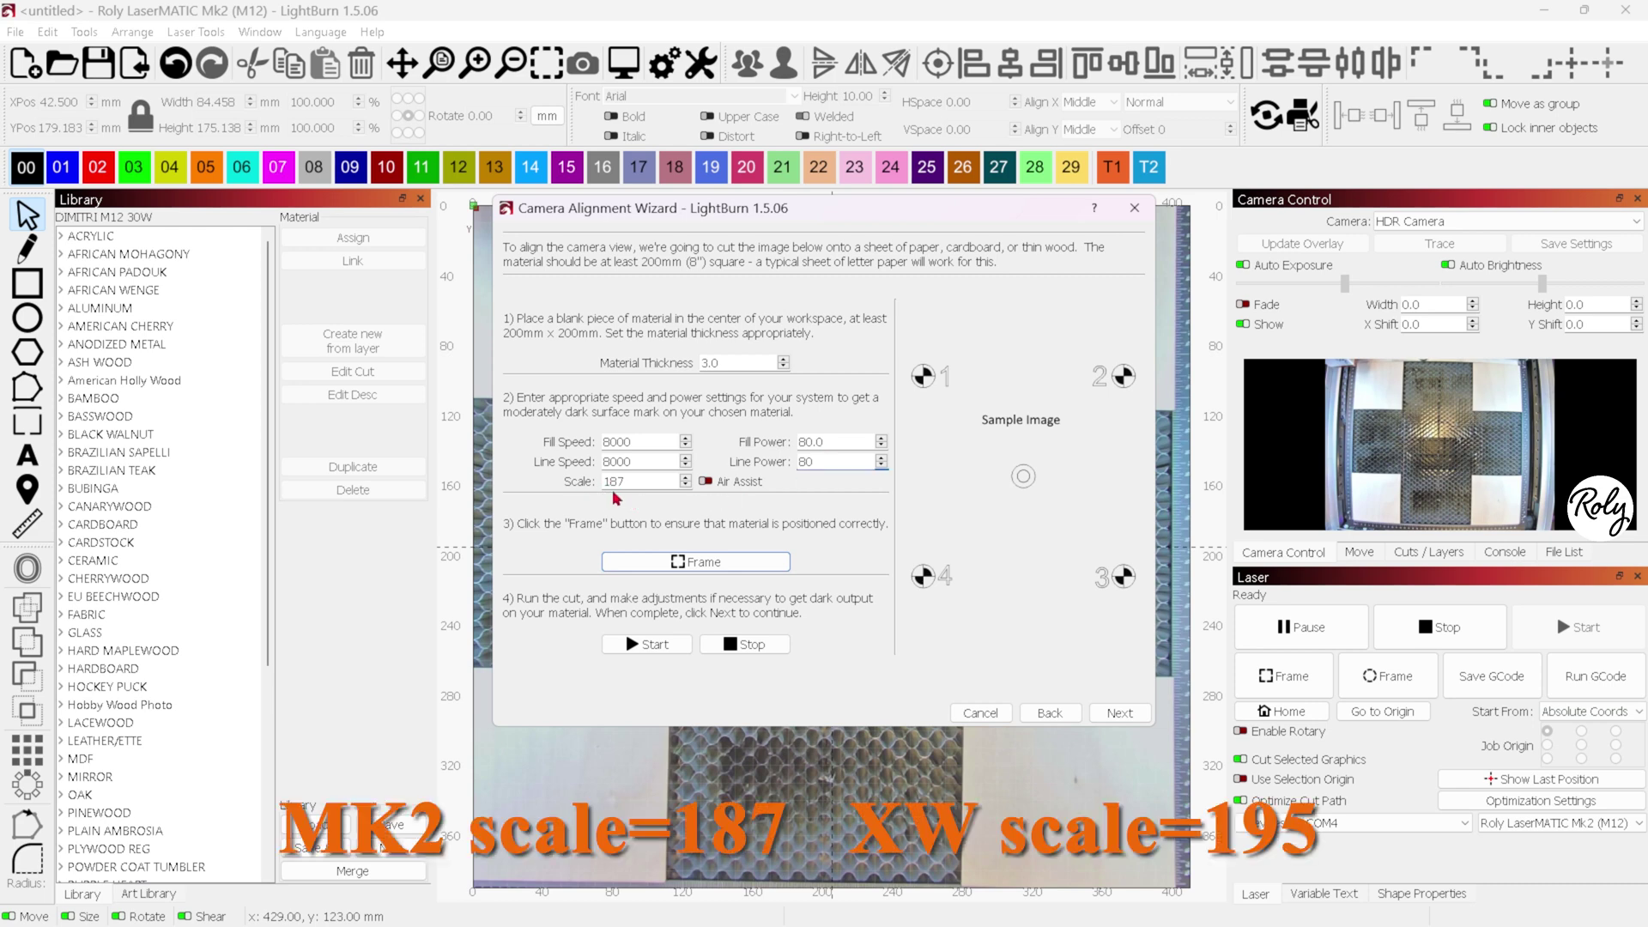
{"action": "left_click", "coordinate": [704, 482]}
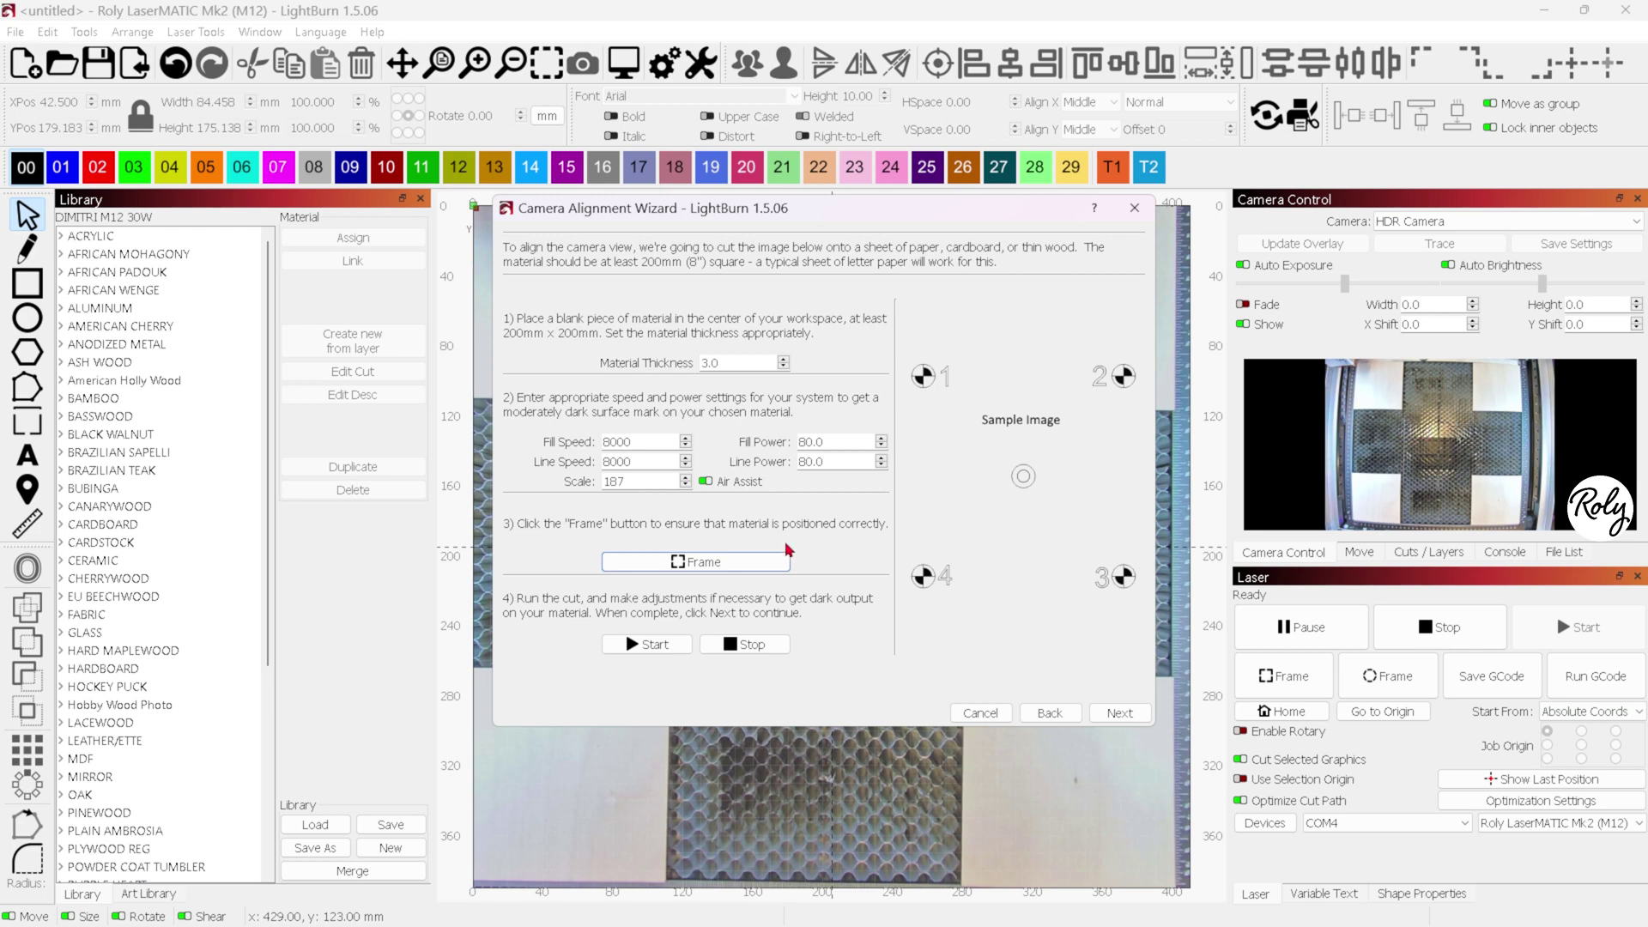
- Frame the alignment pattern to check the material position, finish framing, and run the cut
{"action": "left_click", "coordinate": [738, 564]}
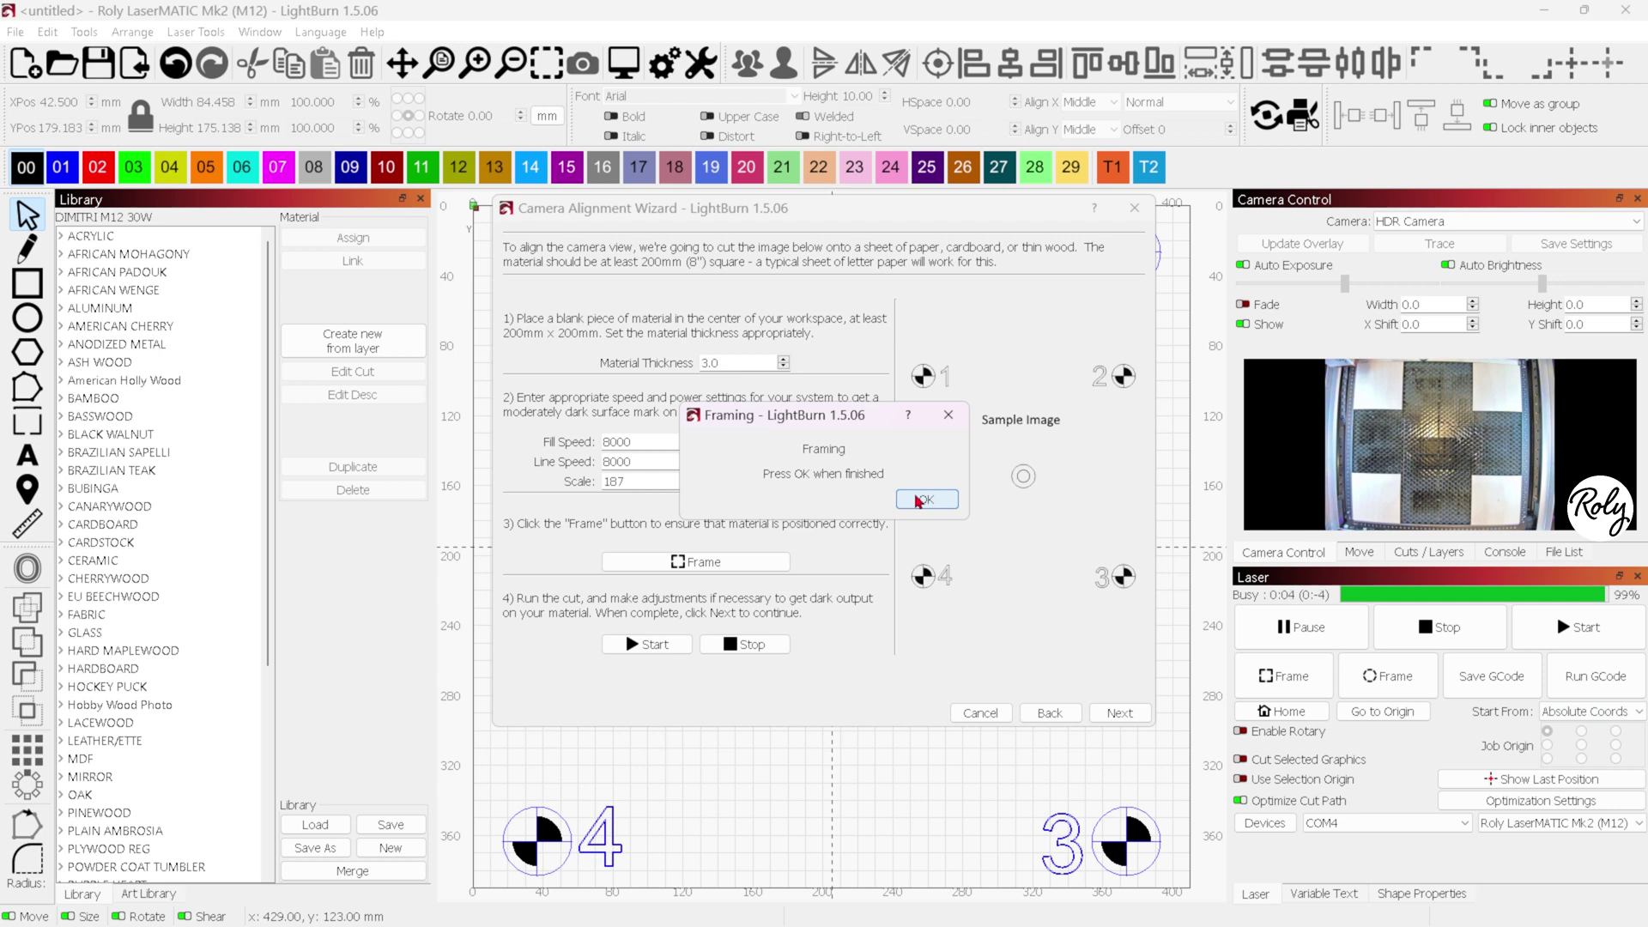
{"action": "left_click", "coordinate": [919, 501]}
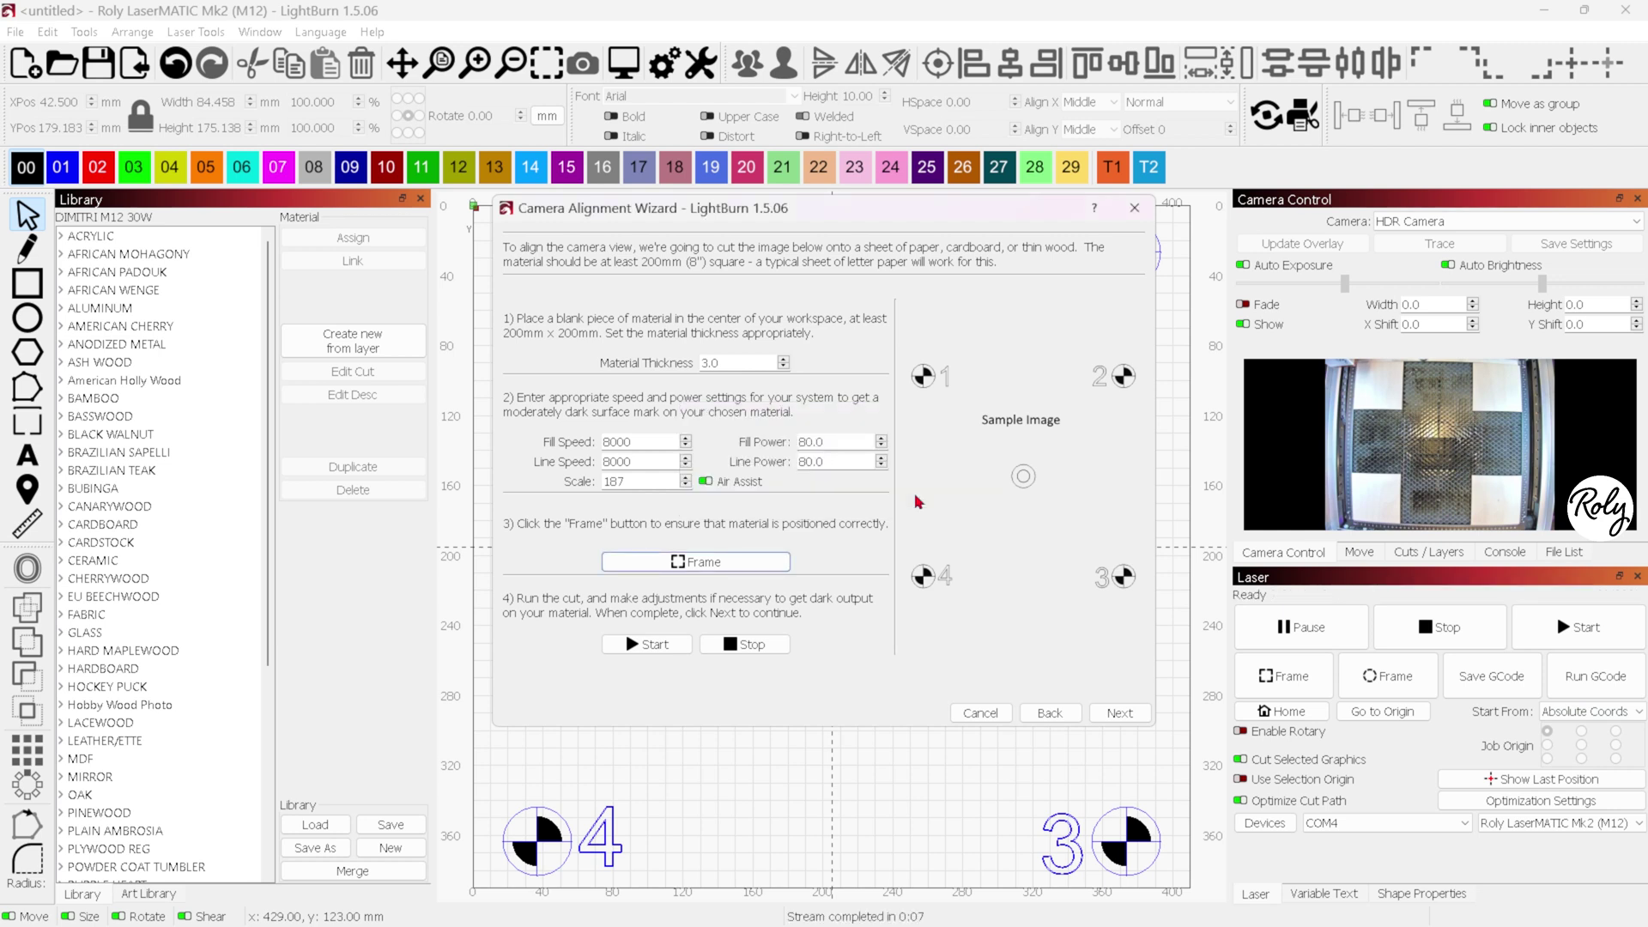
{"action": "left_click", "coordinate": [650, 646]}
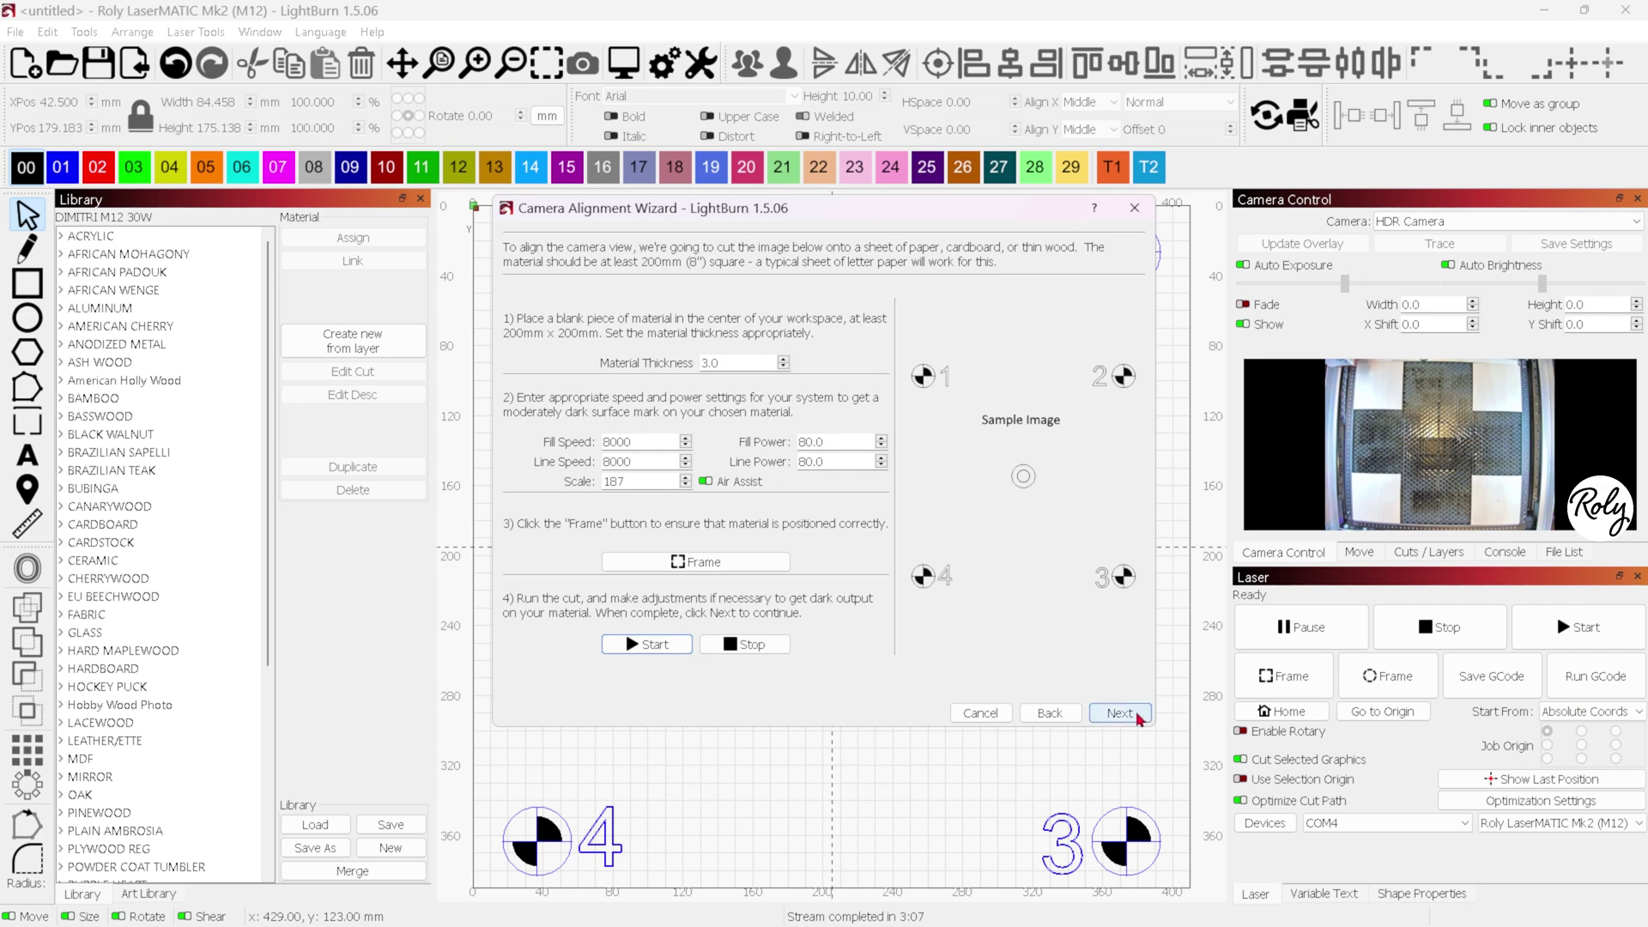
- Capture the alignment image of the four engraved corner marks and continue to marking them
{"action": "left_click", "coordinate": [1119, 714]}
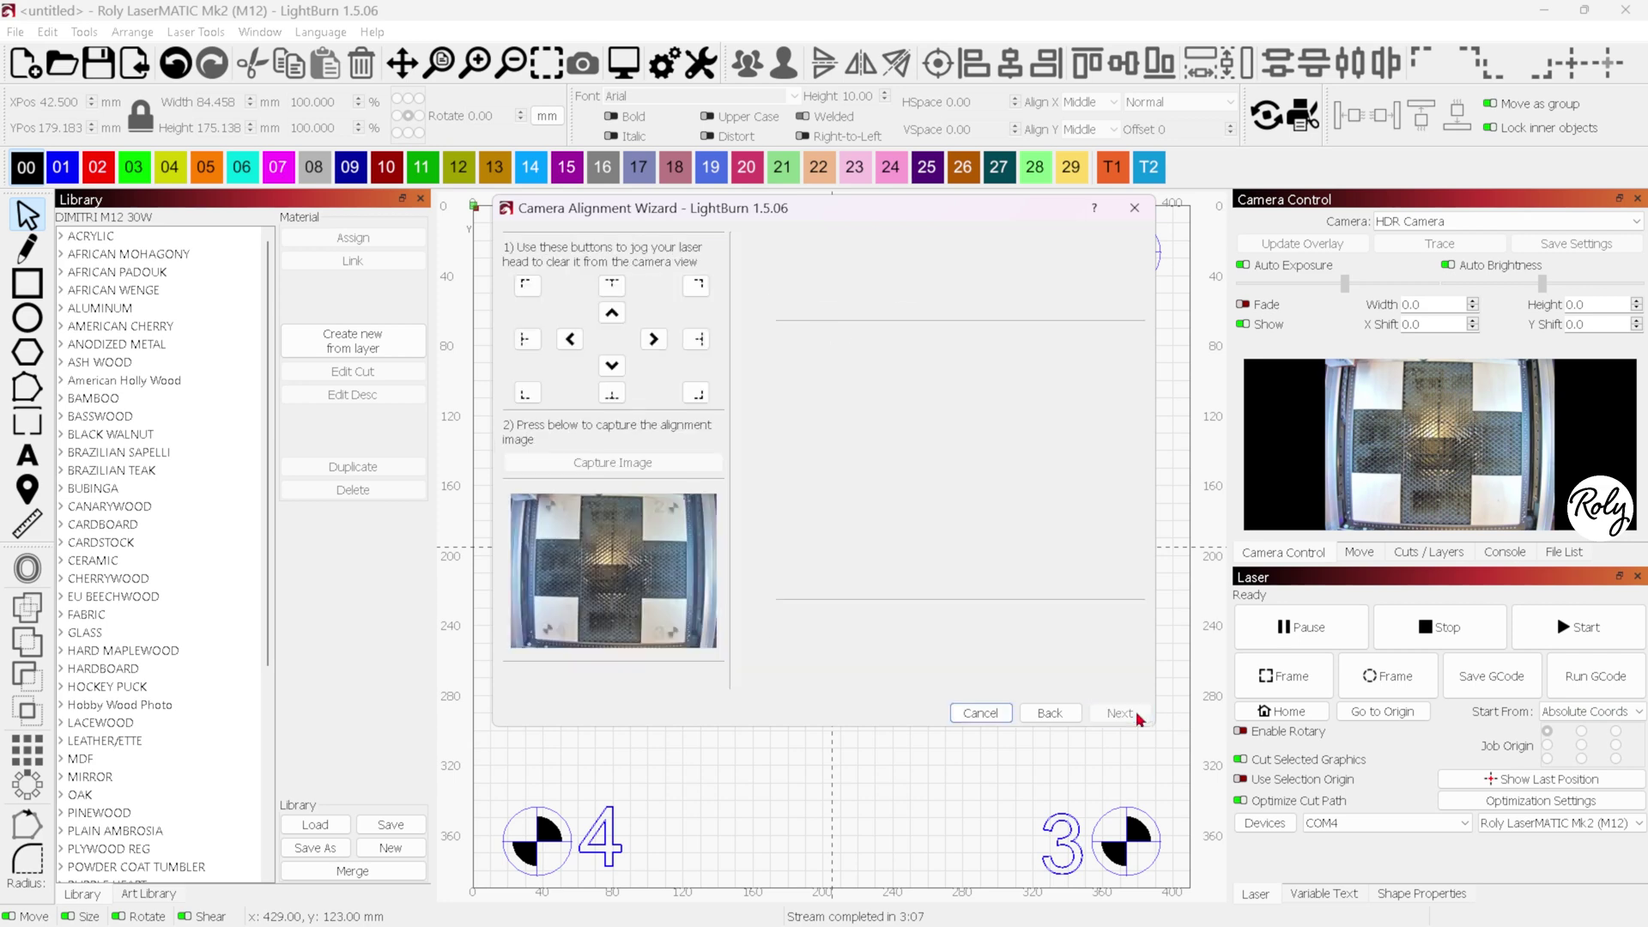
{"action": "left_click", "coordinate": [604, 464]}
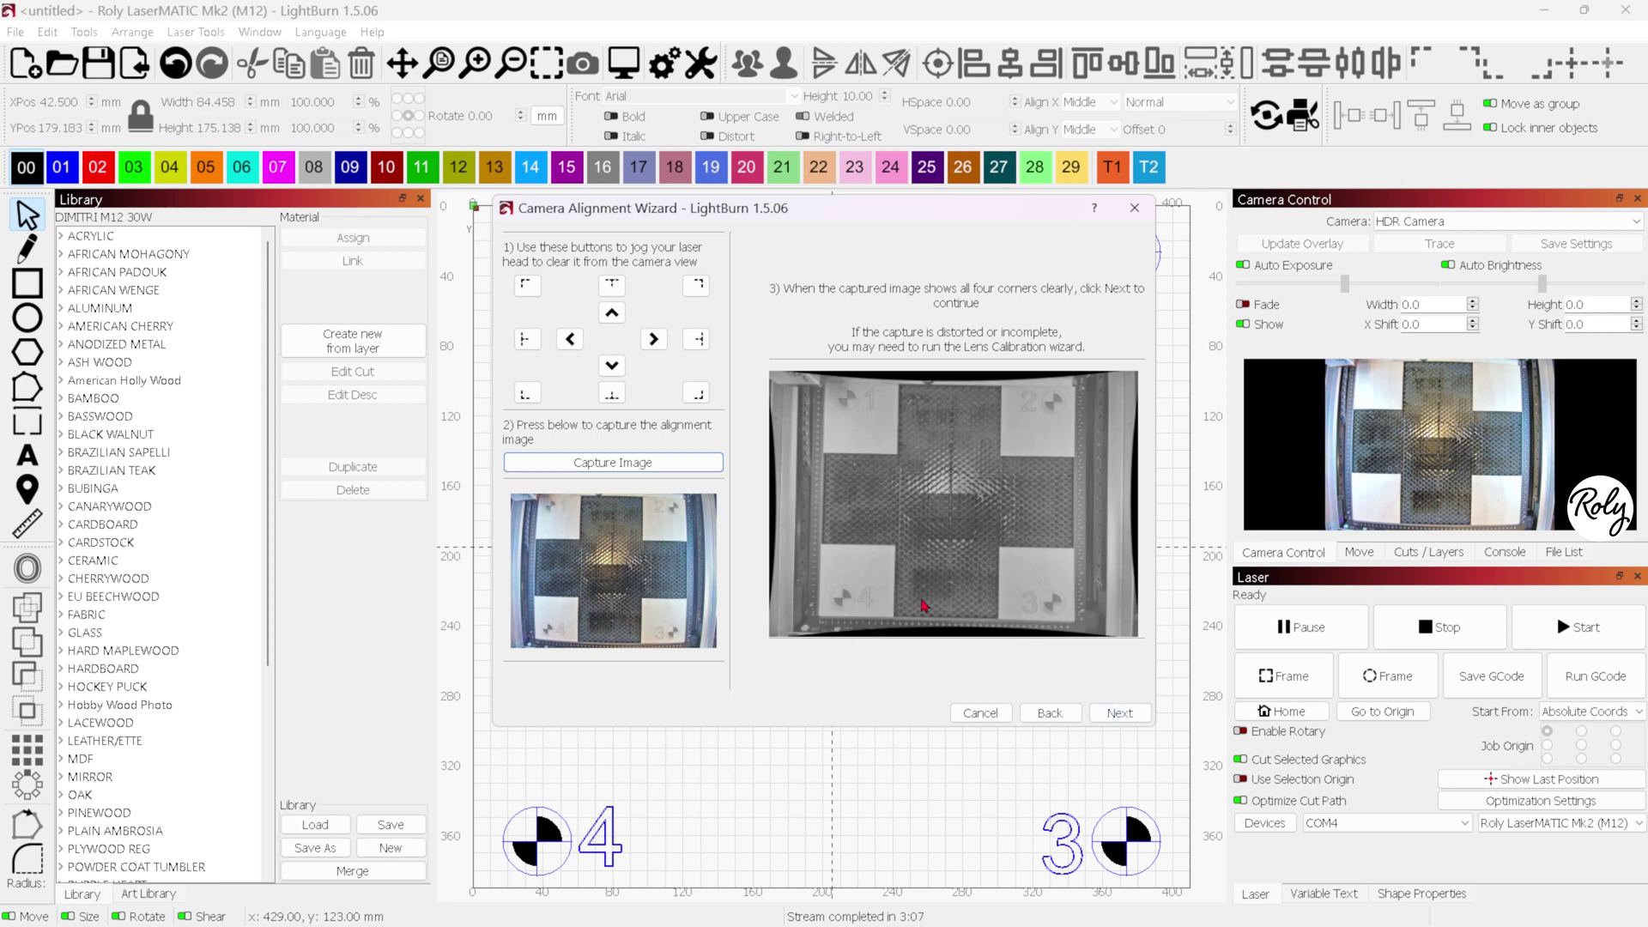
{"action": "left_click", "coordinate": [1120, 713]}
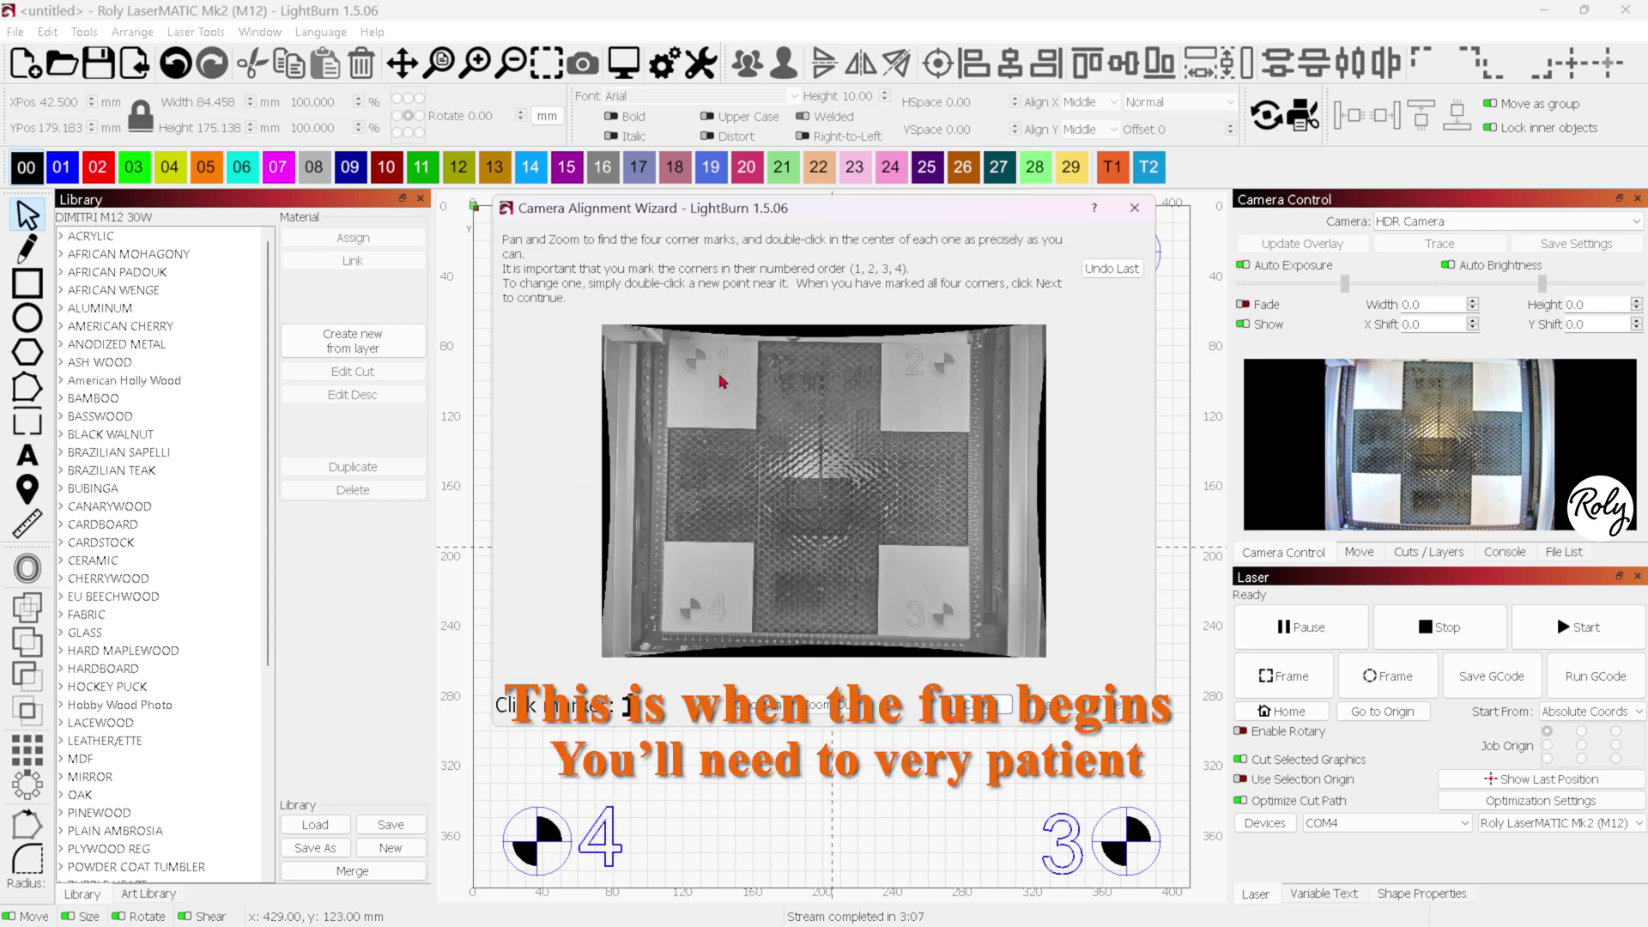
- Mark the exact center of corner target 1 in the captured alignment image
{"action": "mouse_move", "coordinate": [722, 381]}
{"action": "left_mouse_down"}
{"action": "mouse_move", "coordinate": [783, 460]}
{"action": "mouse_move", "coordinate": [828, 467]}
{"action": "mouse_move", "coordinate": [836, 488]}
{"action": "left_mouse_up"}
{"action": "scroll", "coordinate": [836, 488], "scroll_direction": "up", "scroll_amount": 5}
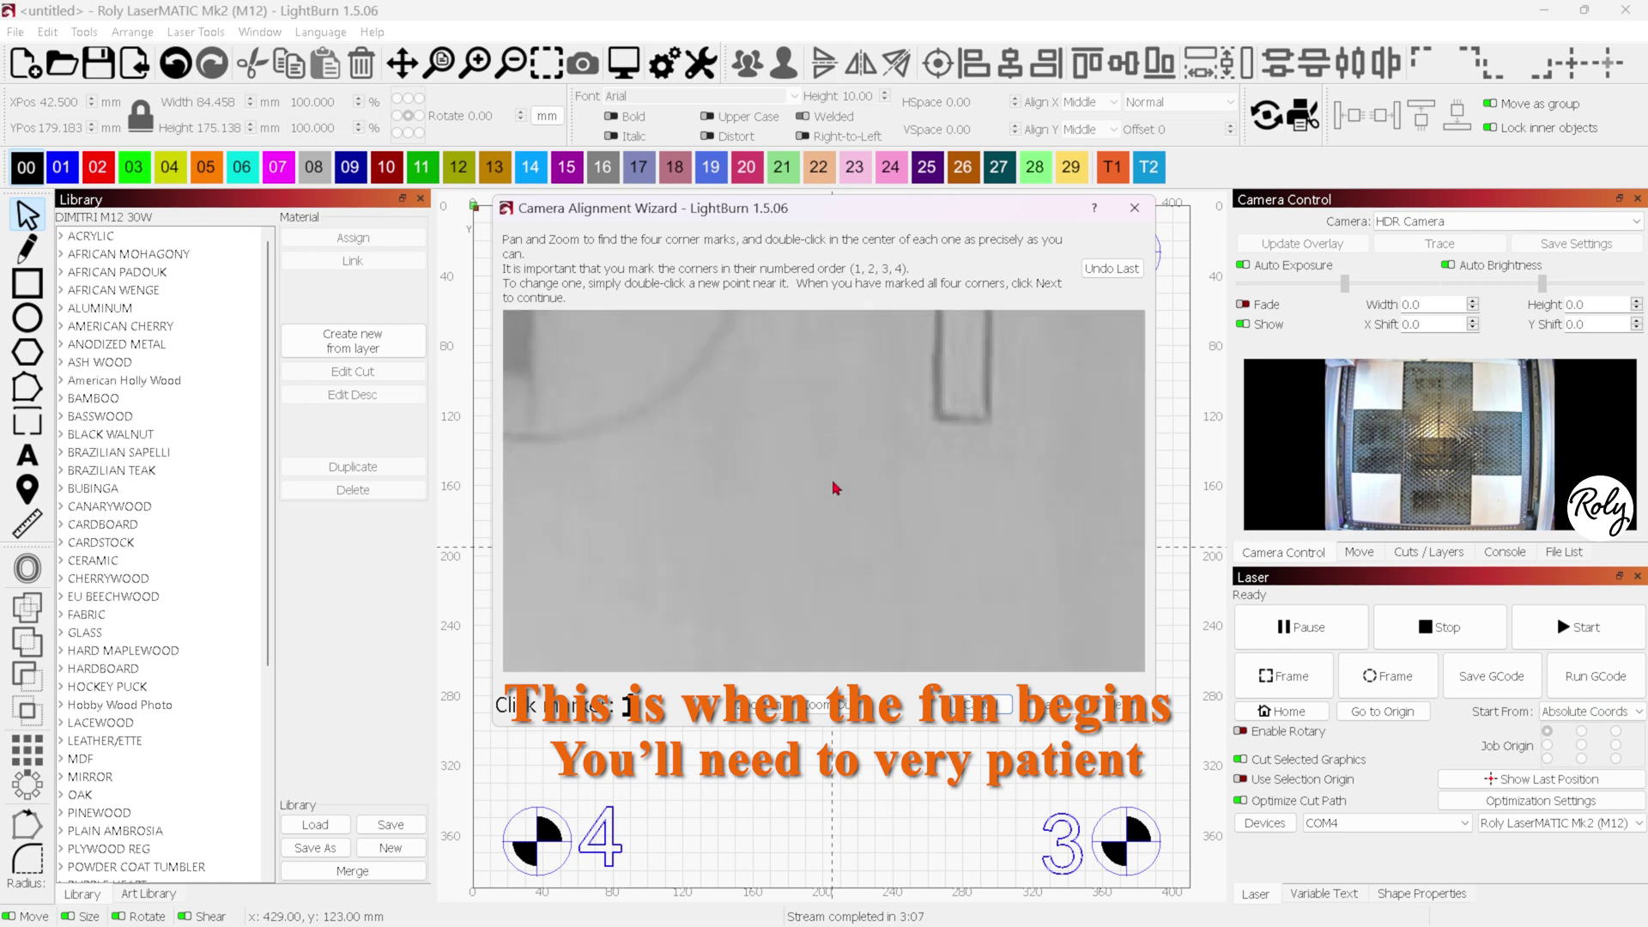
{"action": "scroll", "coordinate": [776, 460], "scroll_direction": "down", "scroll_amount": 3}
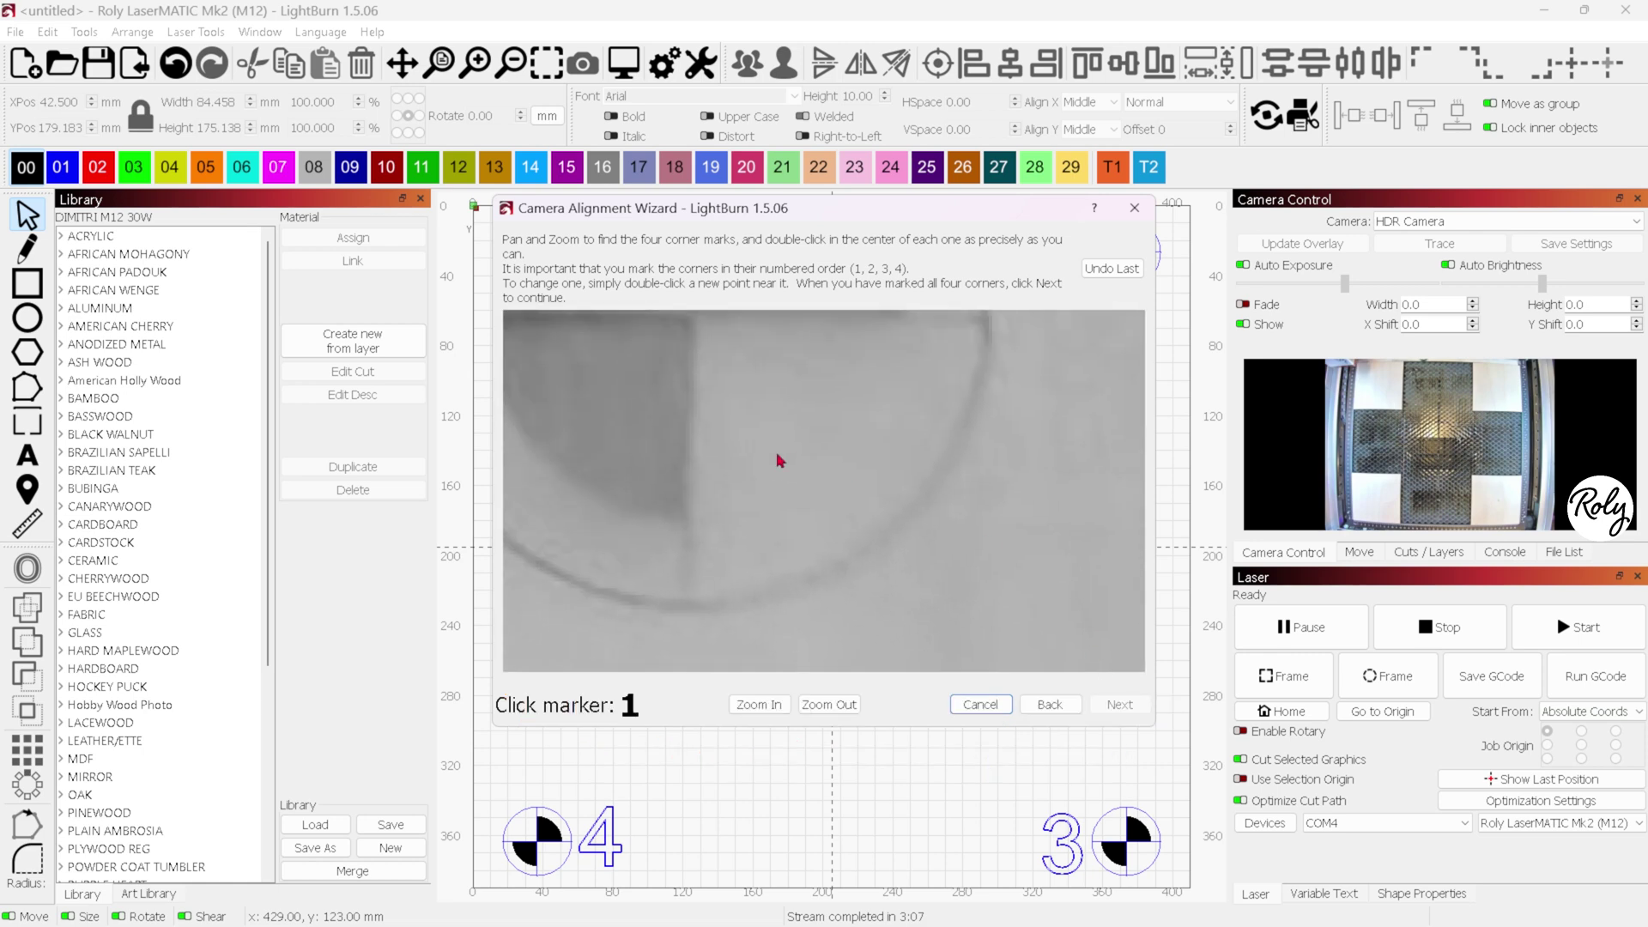
{"action": "left_click_drag", "start_coordinate": [776, 461], "coordinate": [904, 577]}
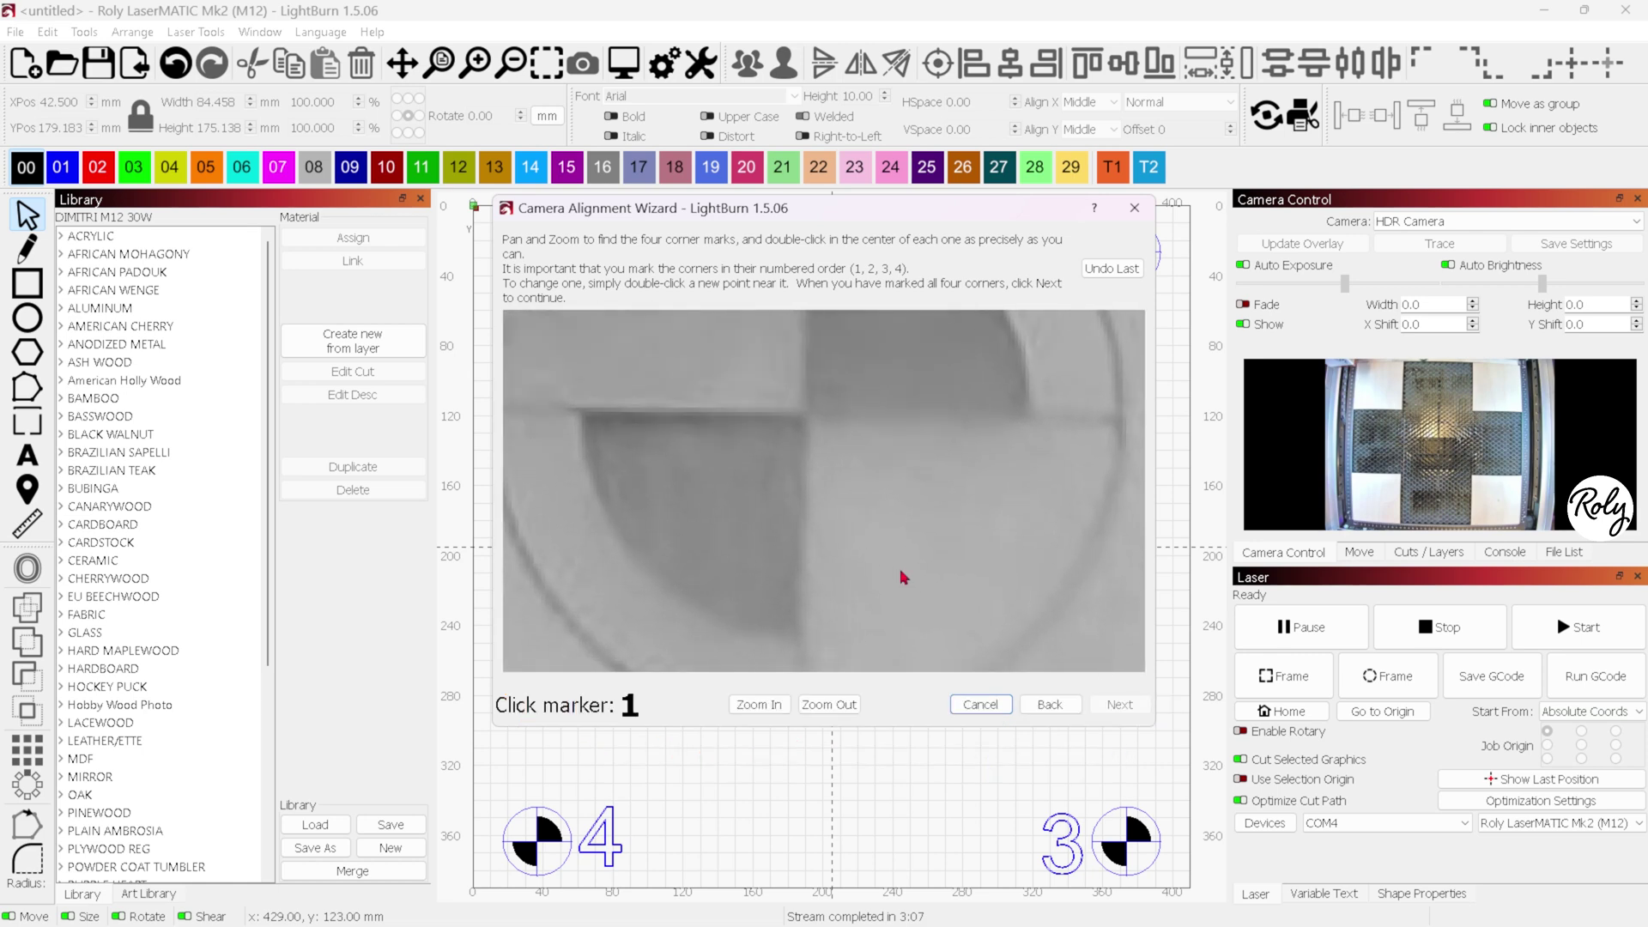
{"action": "double_click", "coordinate": [805, 419]}
- Mark the exact center of corner target 2 in the captured alignment image
{"action": "left_click_drag", "start_coordinate": [1058, 499], "coordinate": [687, 507]}
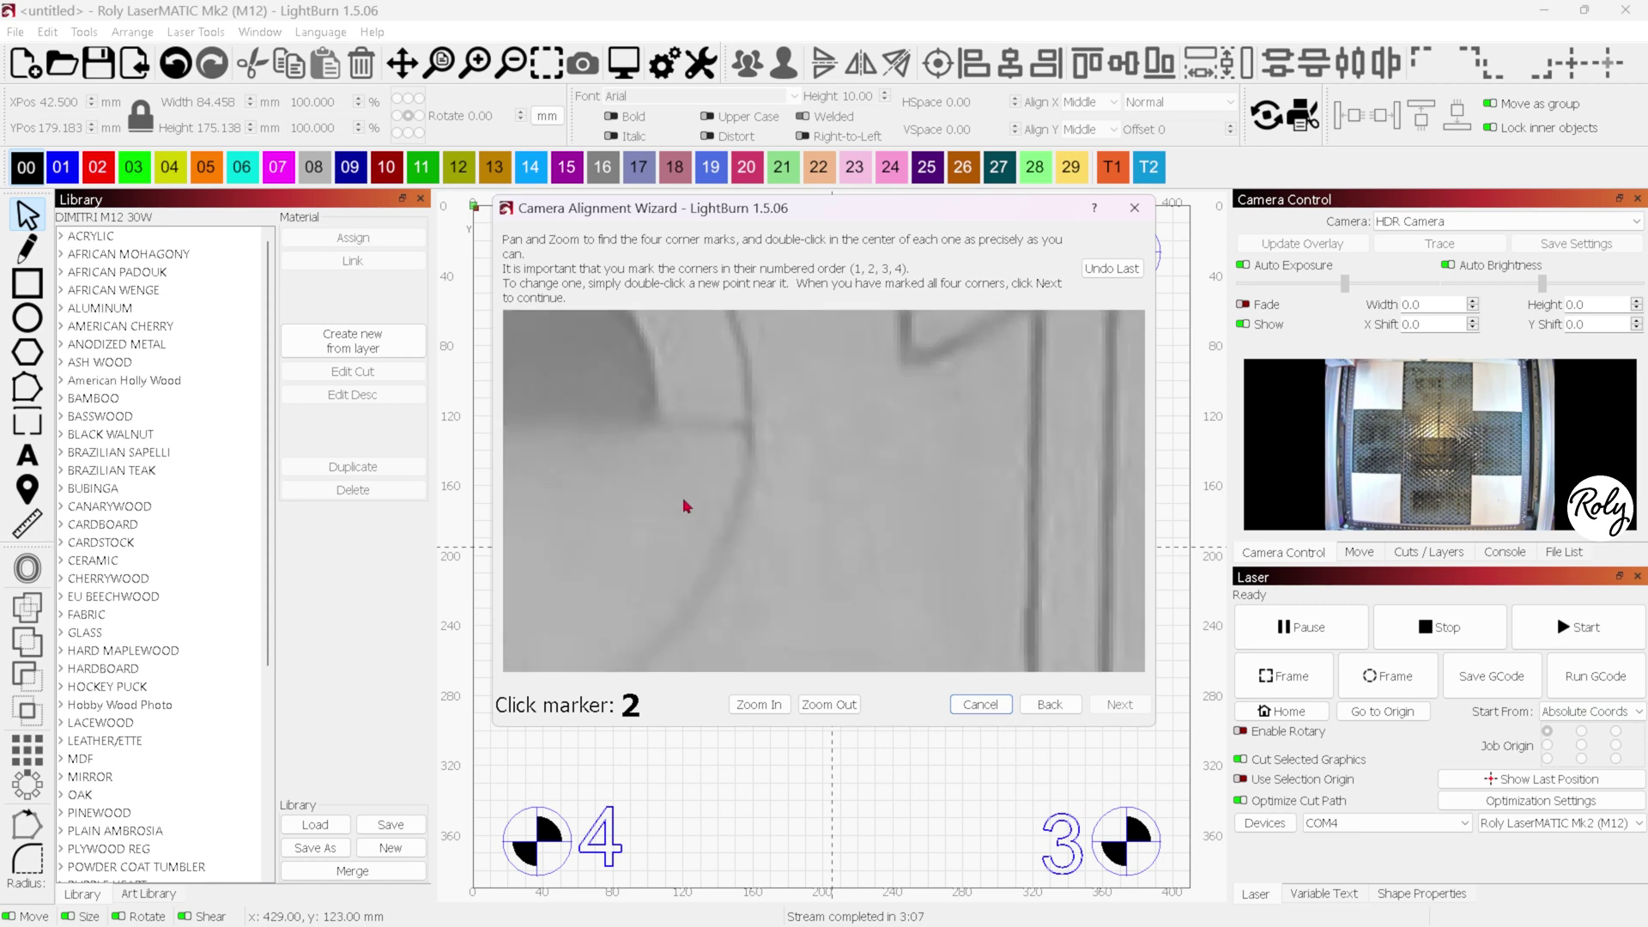
{"action": "scroll", "coordinate": [684, 506], "scroll_direction": "down", "scroll_amount": 6}
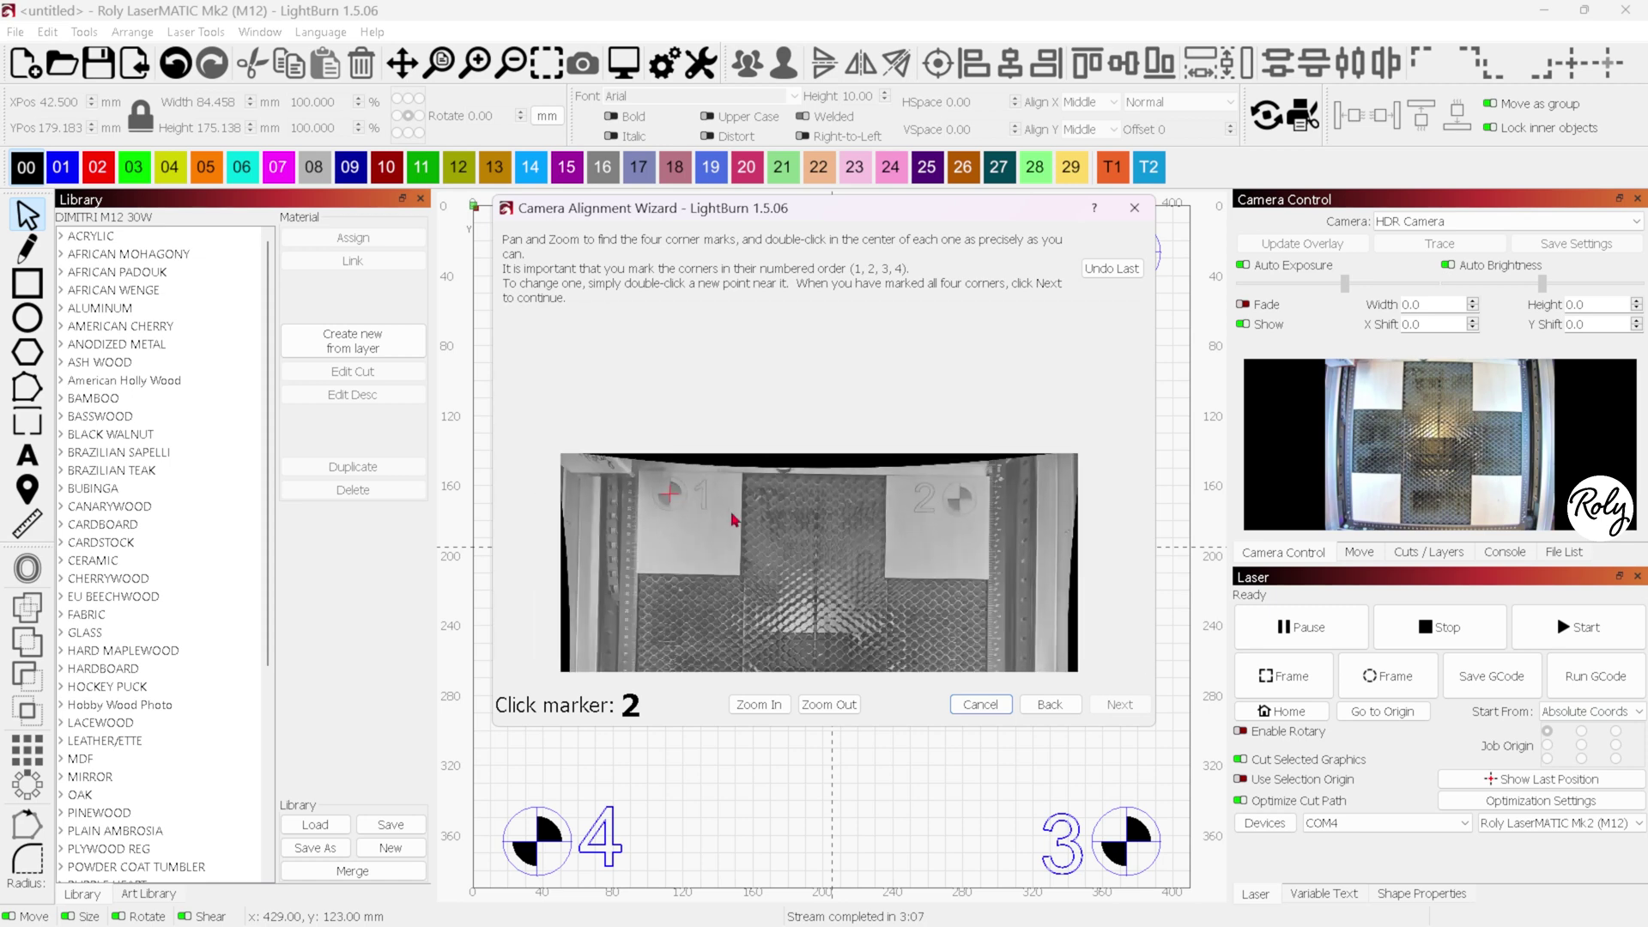
{"action": "left_click_drag", "start_coordinate": [979, 515], "coordinate": [816, 512]}
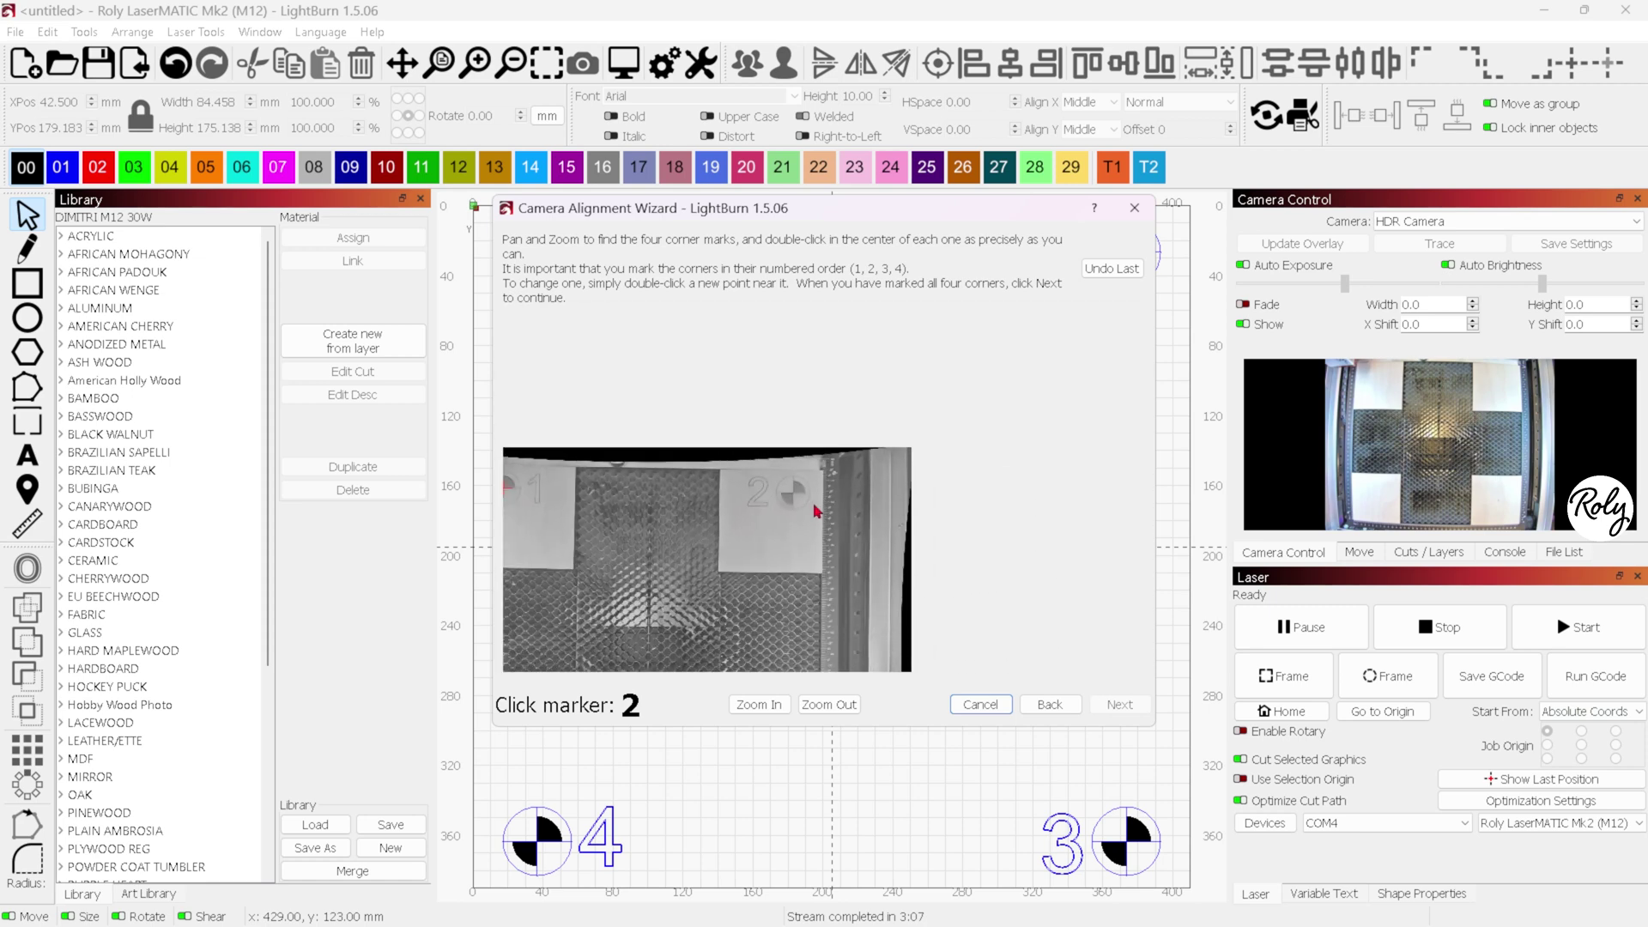
{"action": "scroll", "coordinate": [820, 513], "scroll_direction": "up", "scroll_amount": 5}
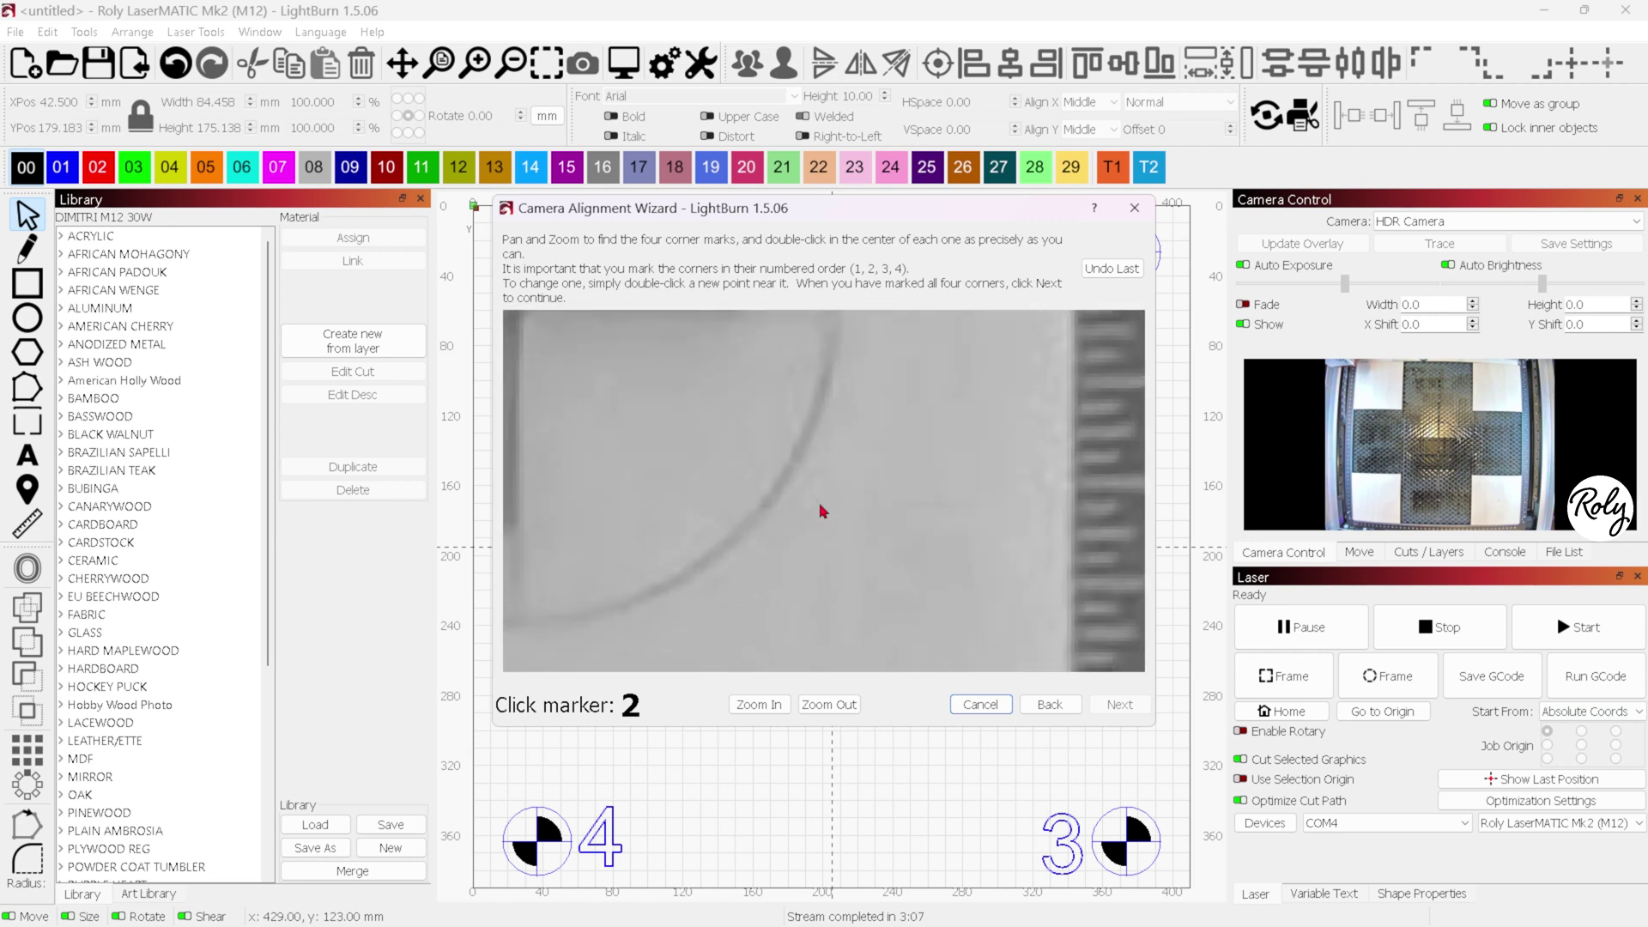
{"action": "left_click_drag", "start_coordinate": [621, 438], "coordinate": [886, 563]}
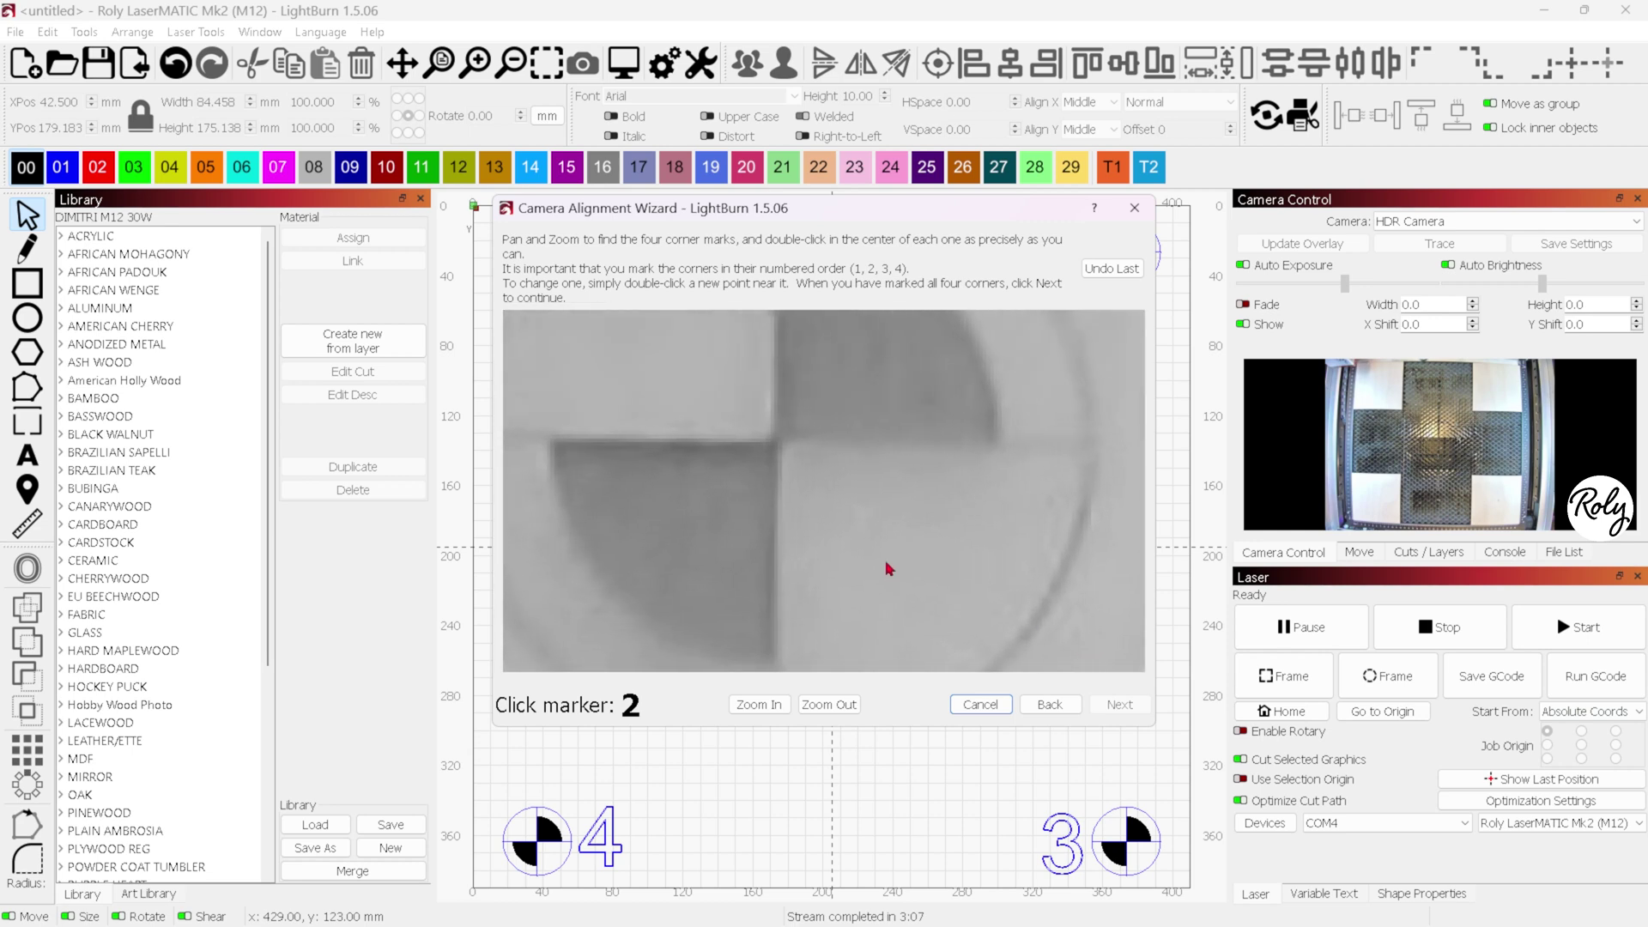
{"action": "double_click", "coordinate": [777, 439]}
- Mark the exact center of corner target 3 in the captured alignment image
{"action": "scroll", "coordinate": [838, 457], "scroll_direction": "down", "scroll_amount": 5}
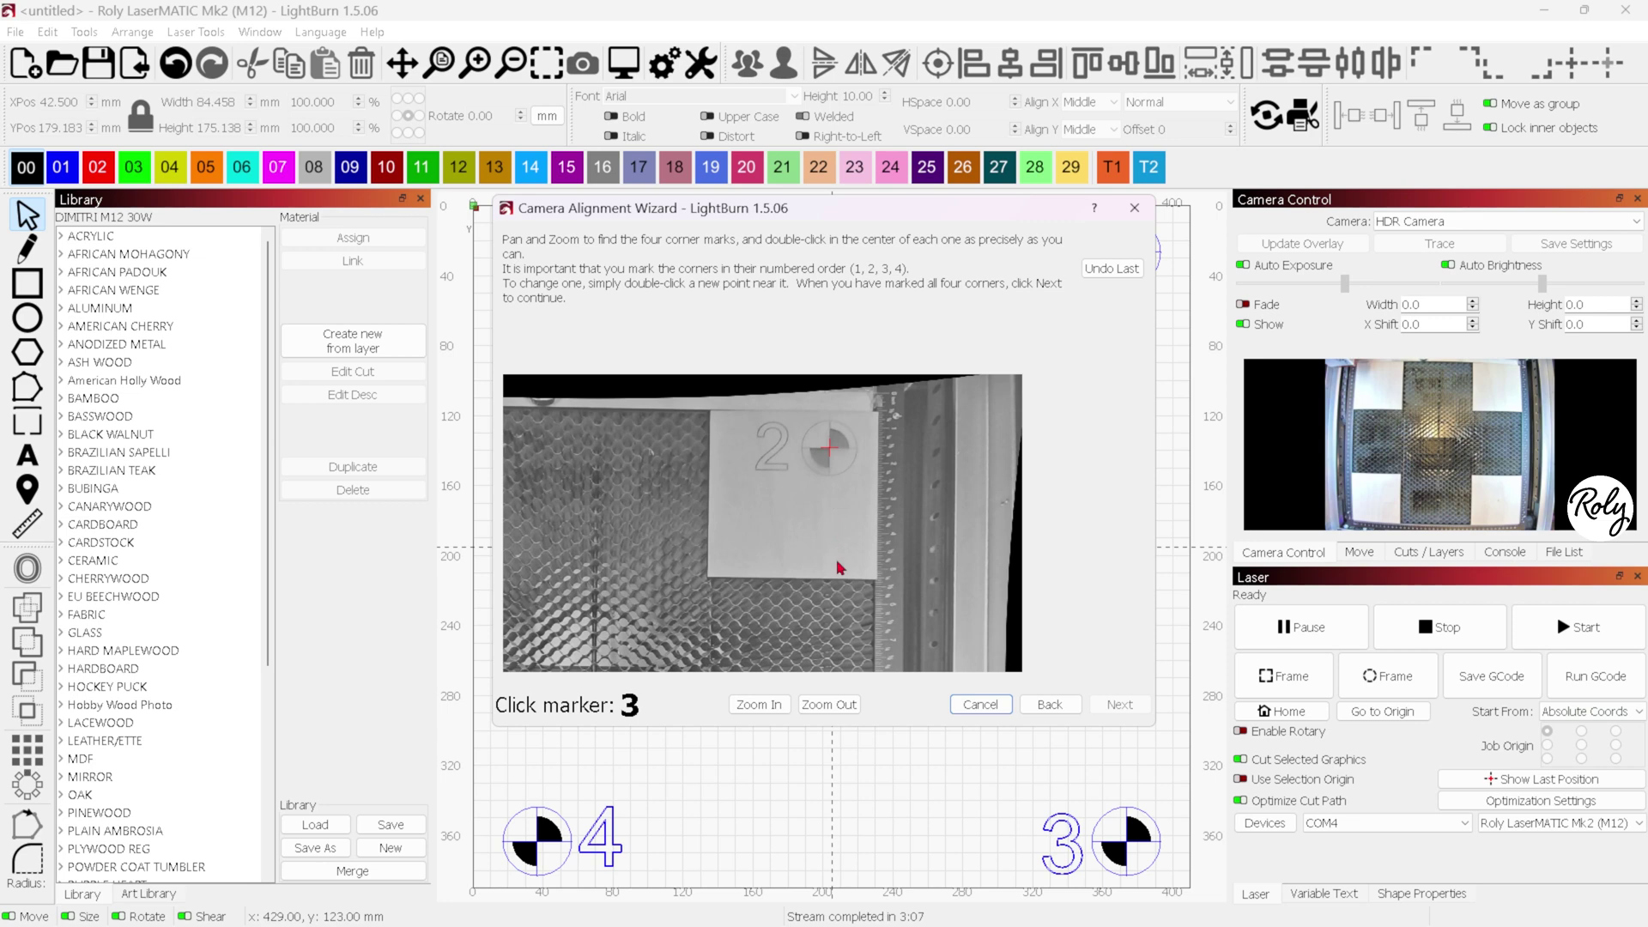
{"action": "left_click_drag", "start_coordinate": [841, 568], "coordinate": [847, 423]}
{"action": "mouse_move", "coordinate": [847, 619]}
{"action": "left_mouse_down"}
{"action": "mouse_move", "coordinate": [802, 441]}
{"action": "mouse_move", "coordinate": [807, 352]}
{"action": "mouse_move", "coordinate": [835, 349]}
{"action": "left_mouse_up"}
{"action": "scroll", "coordinate": [835, 348], "scroll_direction": "up", "scroll_amount": 3}
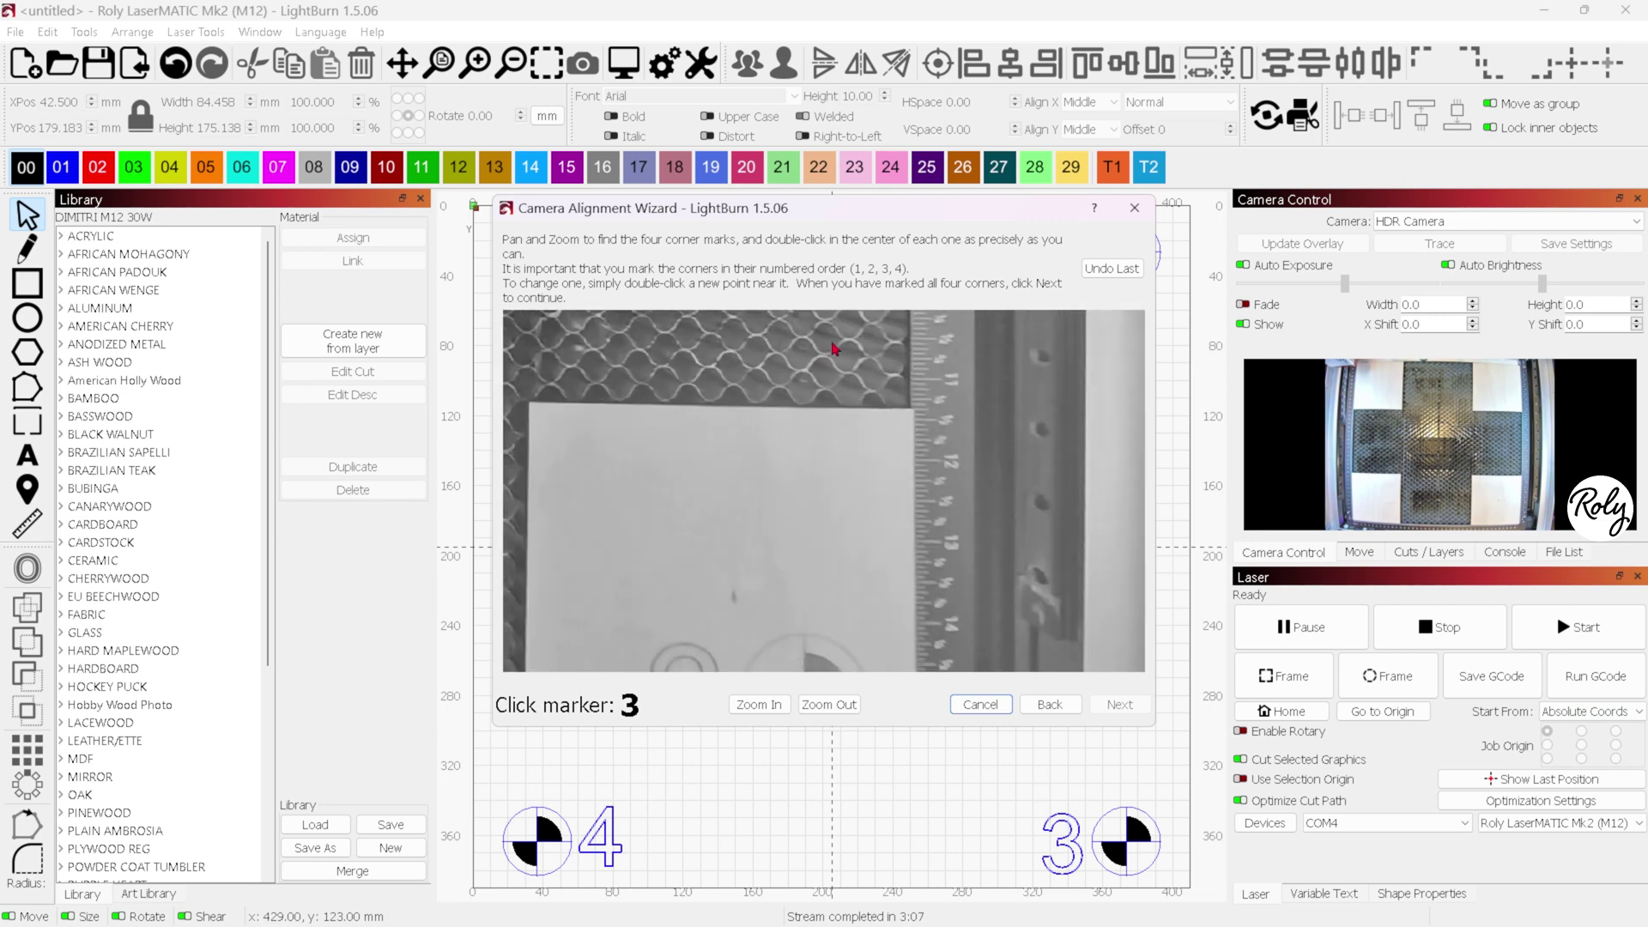
{"action": "left_click_drag", "start_coordinate": [827, 559], "coordinate": [825, 276]}
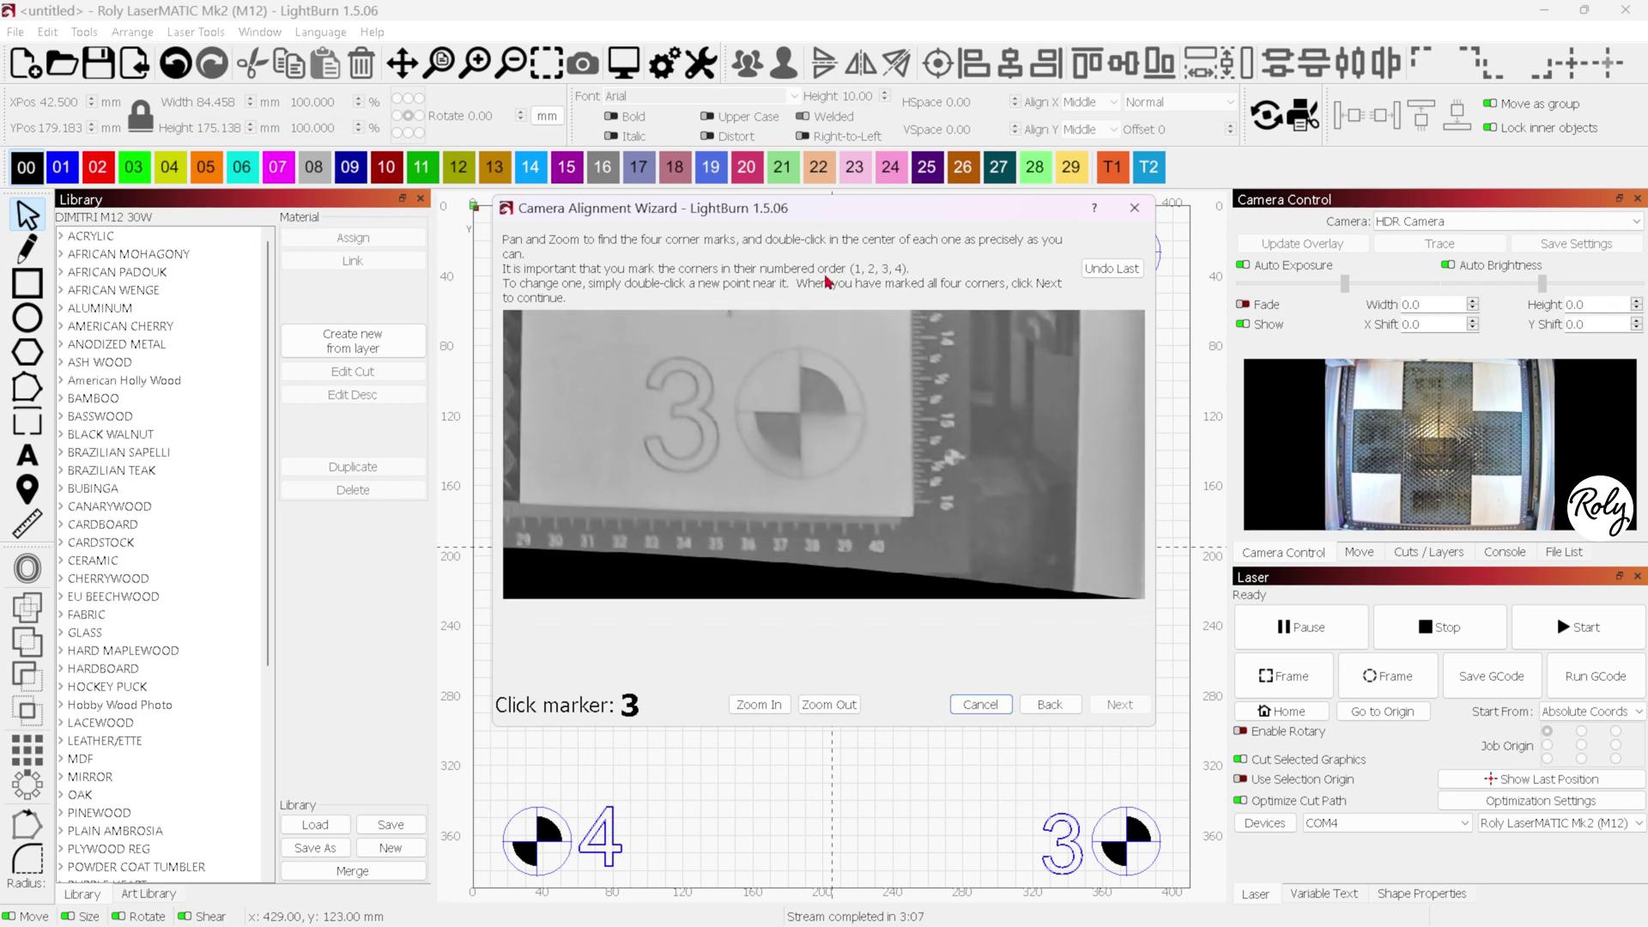
{"action": "scroll", "coordinate": [863, 482], "scroll_direction": "down", "scroll_amount": 3}
{"action": "scroll", "coordinate": [863, 483], "scroll_direction": "up", "scroll_amount": 4}
{"action": "scroll", "coordinate": [863, 482], "scroll_direction": "up", "scroll_amount": 4}
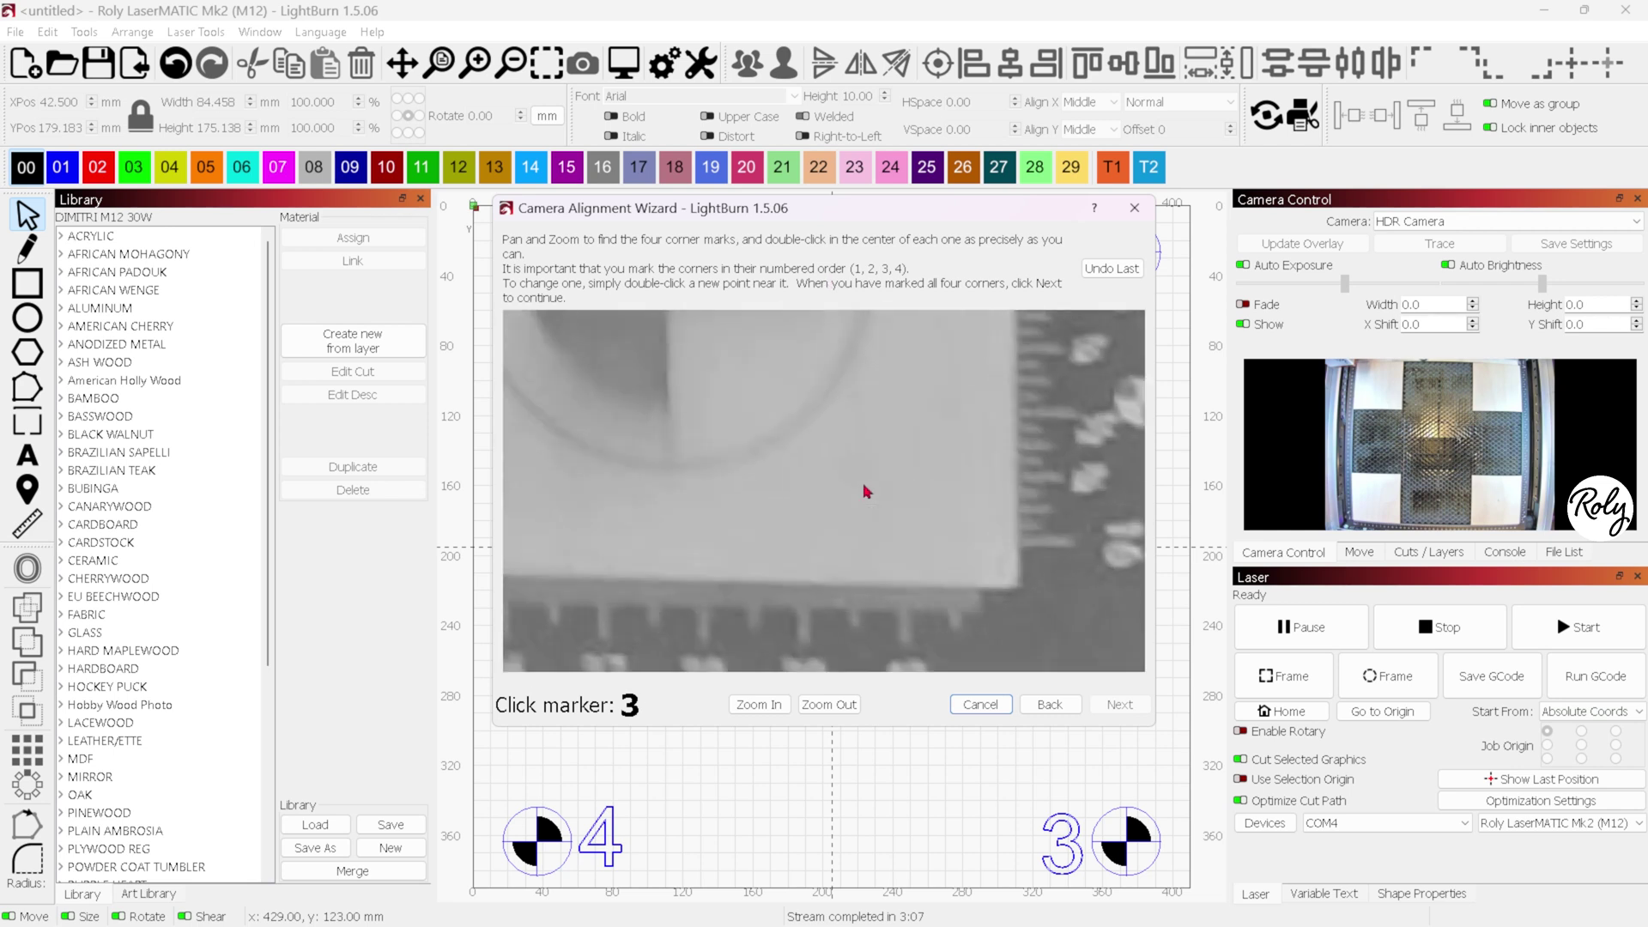
{"action": "mouse_move", "coordinate": [739, 399]}
{"action": "left_mouse_down"}
{"action": "mouse_move", "coordinate": [968, 555]}
{"action": "mouse_move", "coordinate": [961, 794]}
{"action": "mouse_move", "coordinate": [994, 762]}
{"action": "left_mouse_up"}
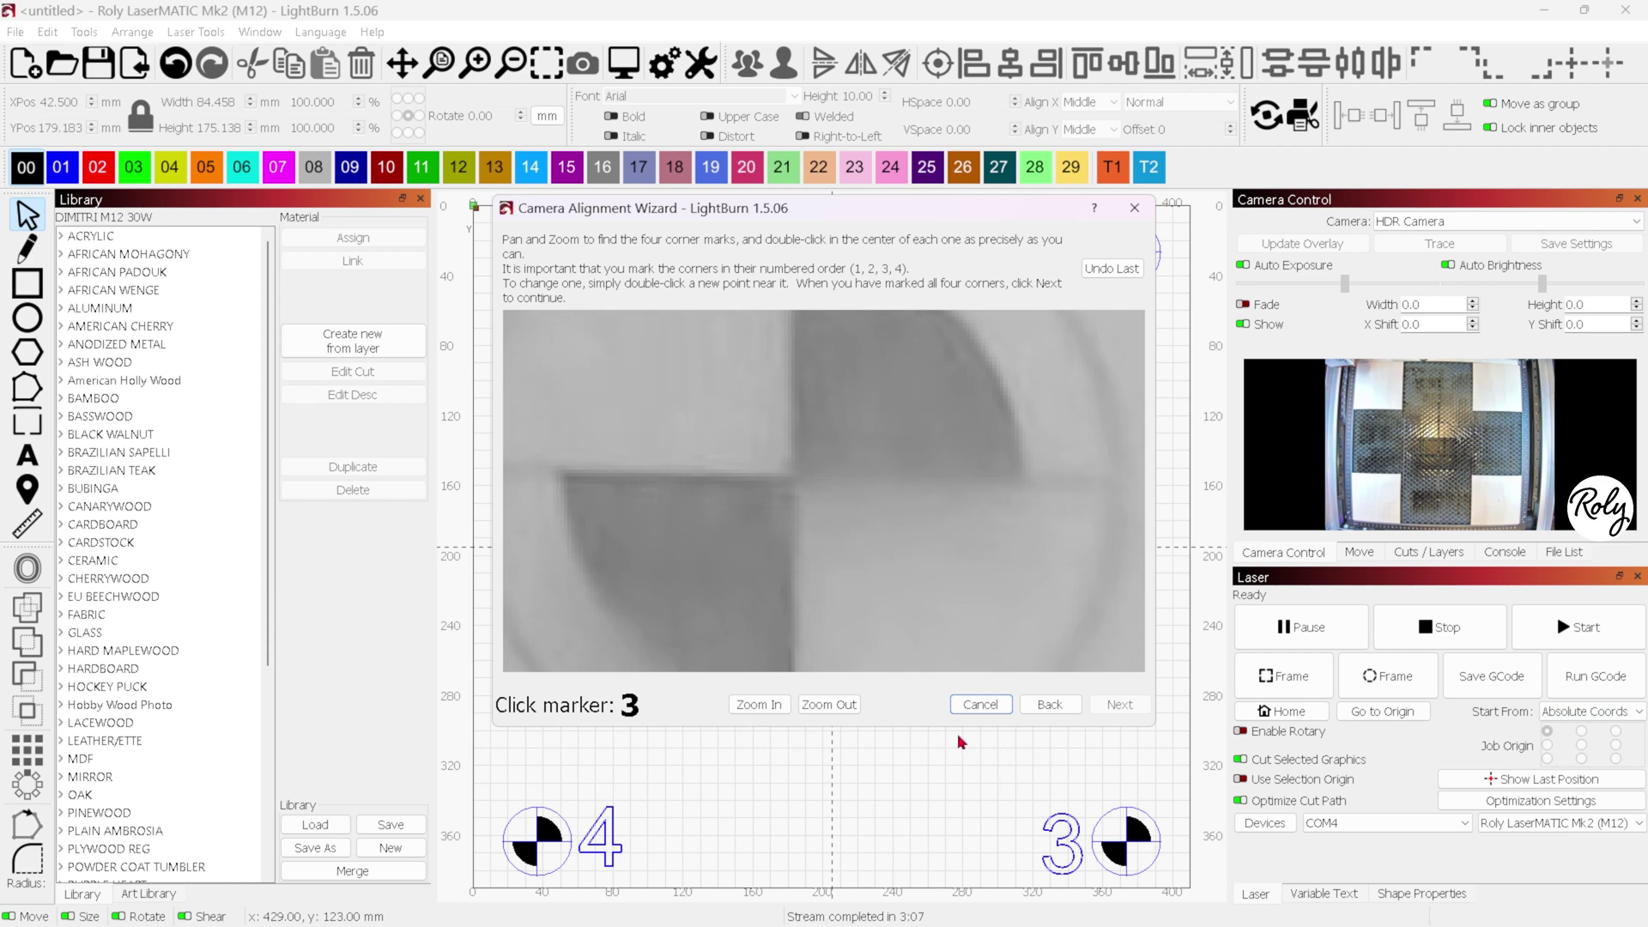
{"action": "double_click", "coordinate": [794, 478]}
- Mark the exact center of corner target 4 in the captured alignment image
{"action": "scroll", "coordinate": [862, 486], "scroll_direction": "down", "scroll_amount": 5}
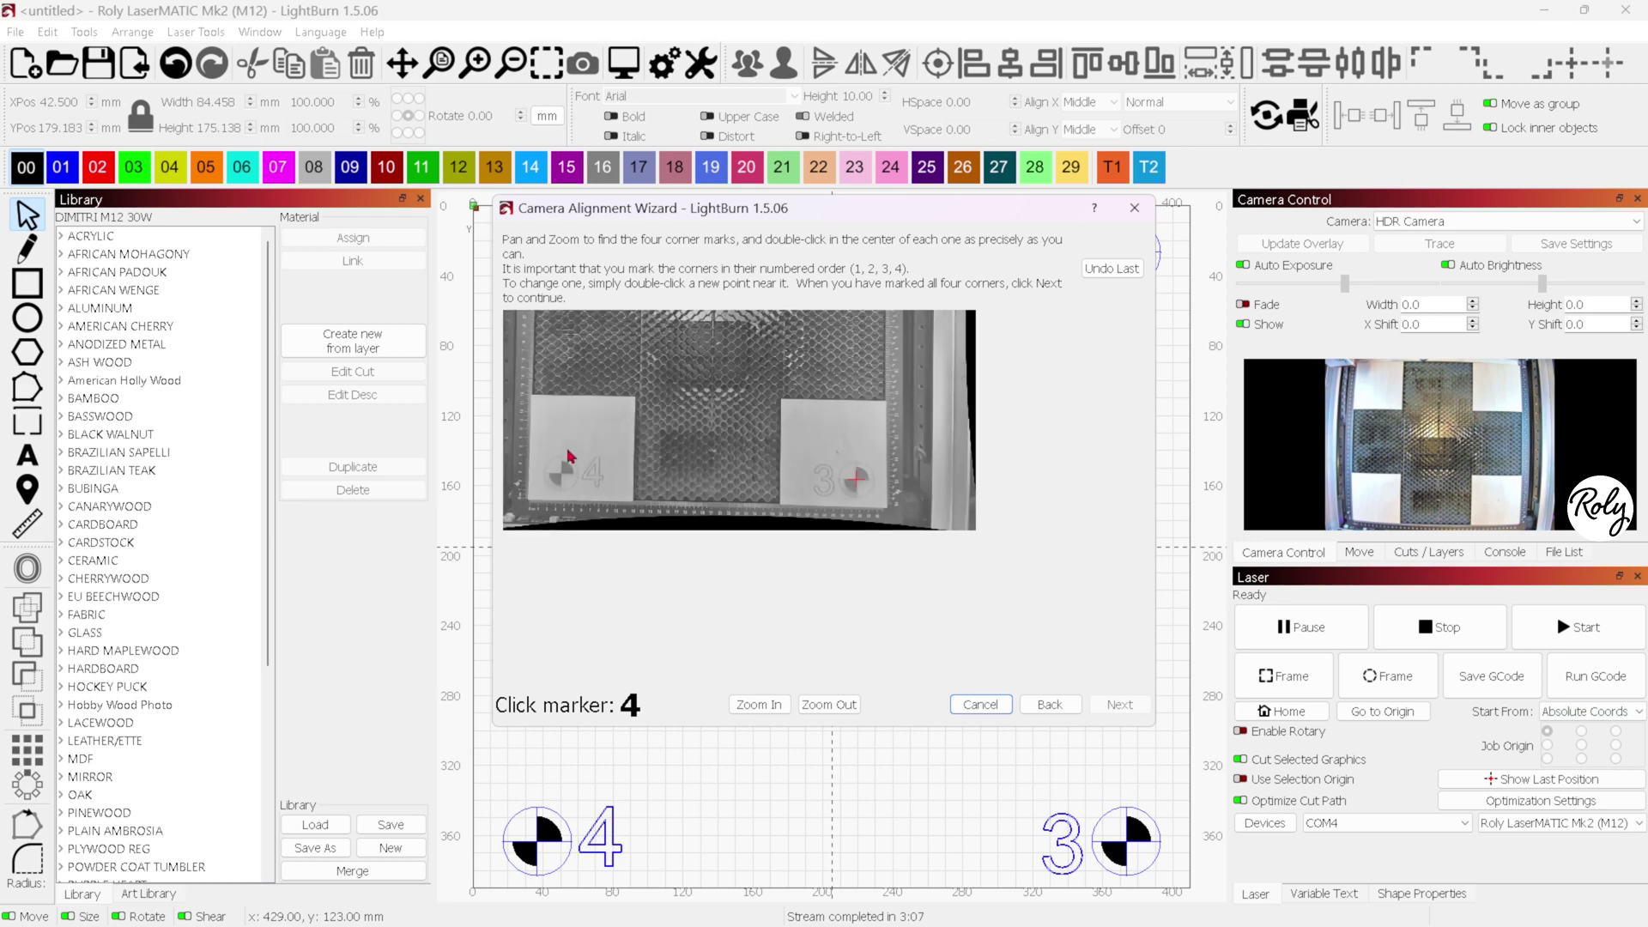
{"action": "left_click_drag", "start_coordinate": [573, 455], "coordinate": [812, 454]}
{"action": "scroll", "coordinate": [811, 454], "scroll_direction": "up", "scroll_amount": 8}
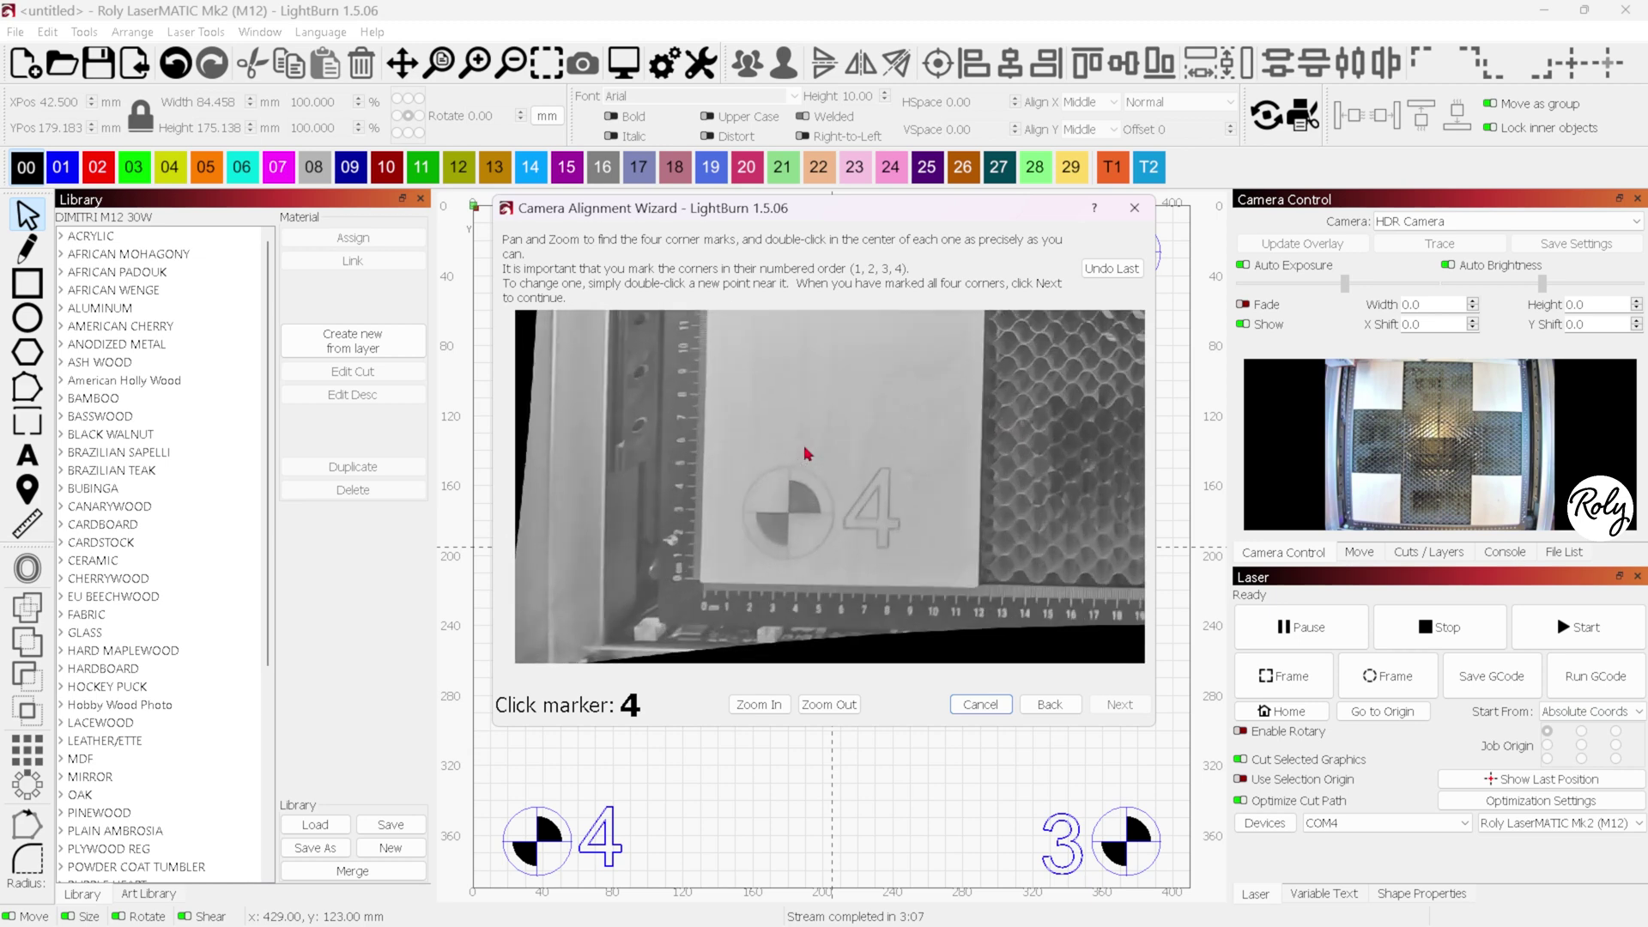
{"action": "mouse_move", "coordinate": [817, 517]}
{"action": "left_mouse_down"}
{"action": "mouse_move", "coordinate": [855, 316]}
{"action": "mouse_move", "coordinate": [897, 281]}
{"action": "left_mouse_up"}
{"action": "scroll", "coordinate": [832, 418], "scroll_direction": "up", "scroll_amount": 2}
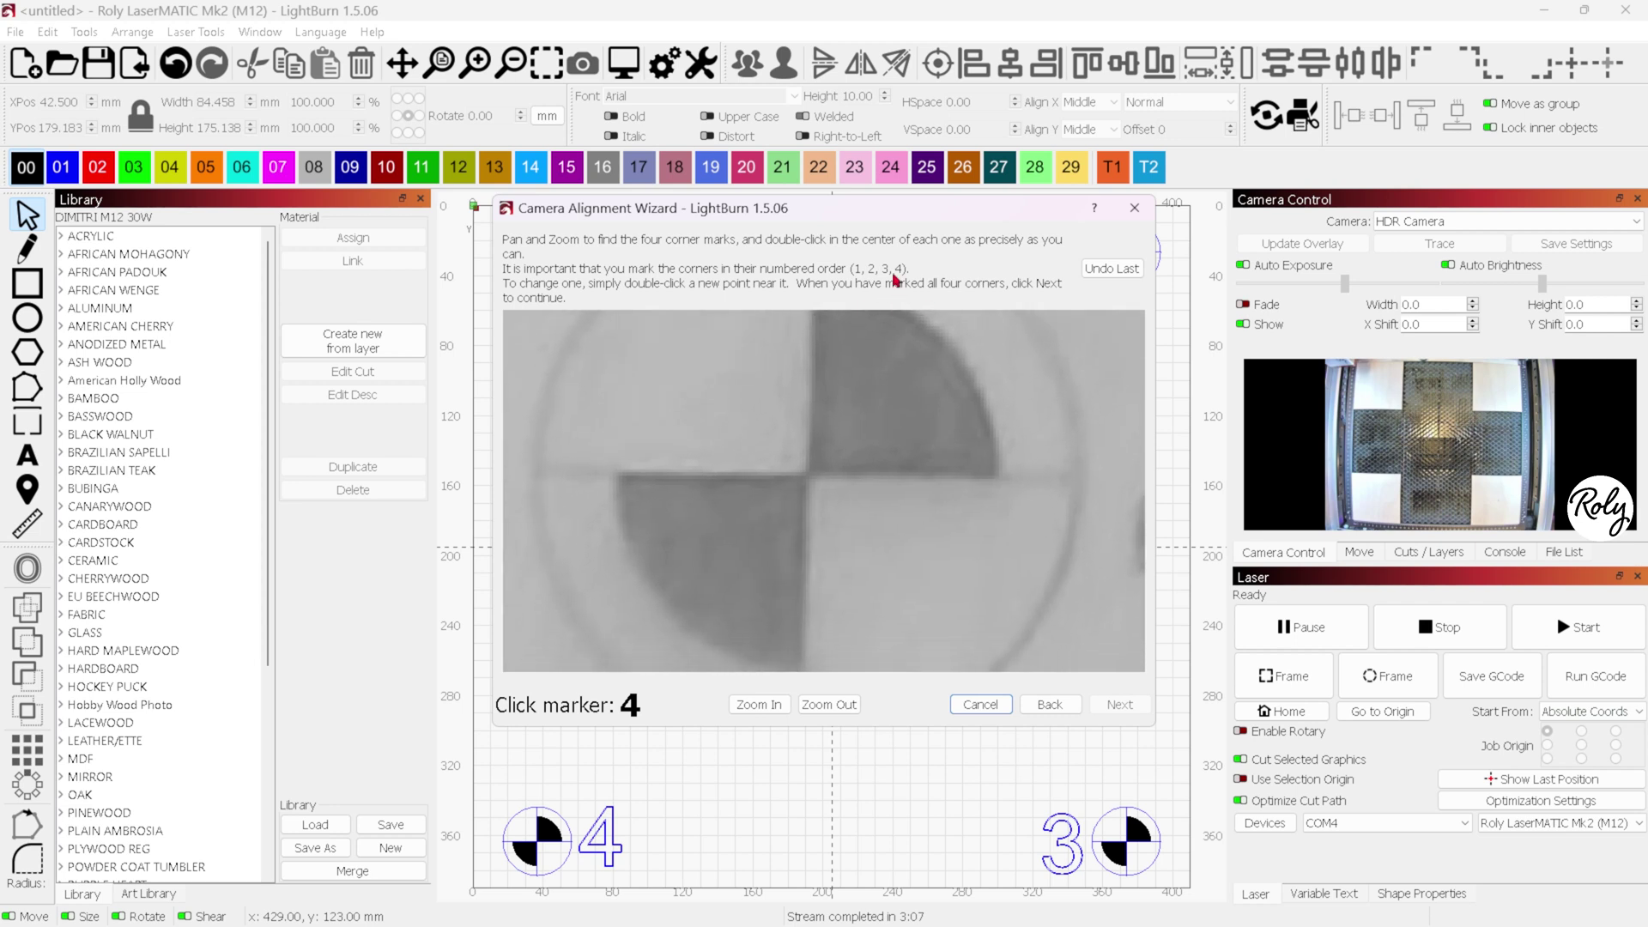
{"action": "scroll", "coordinate": [875, 416], "scroll_direction": "up", "scroll_amount": 1}
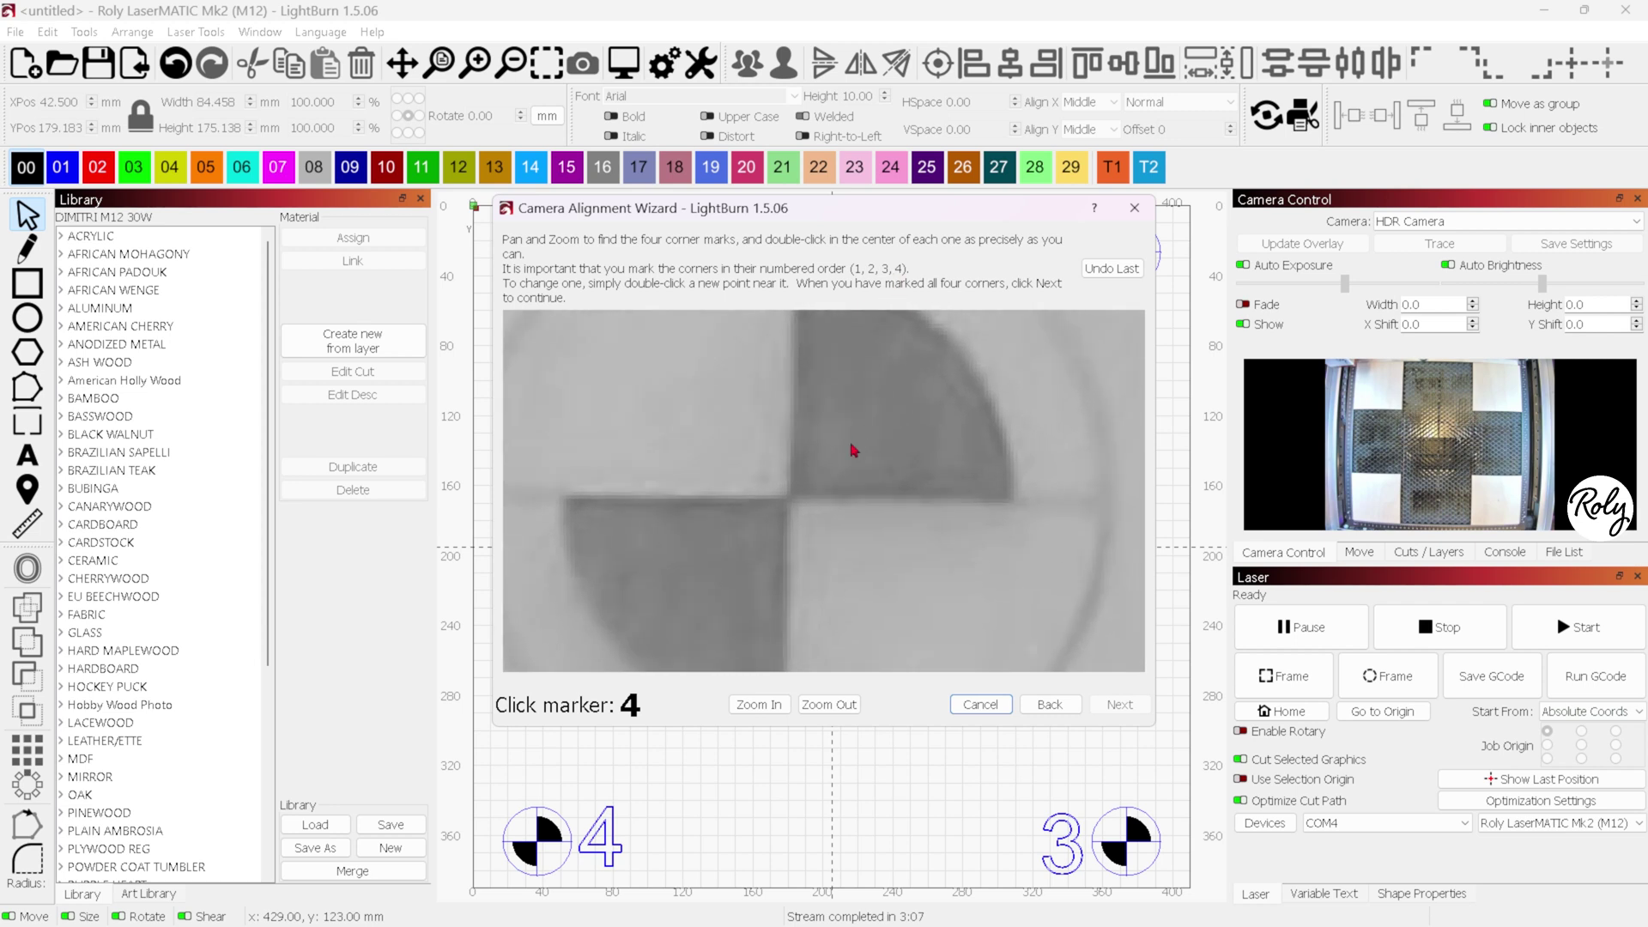
{"action": "double_click", "coordinate": [786, 501]}
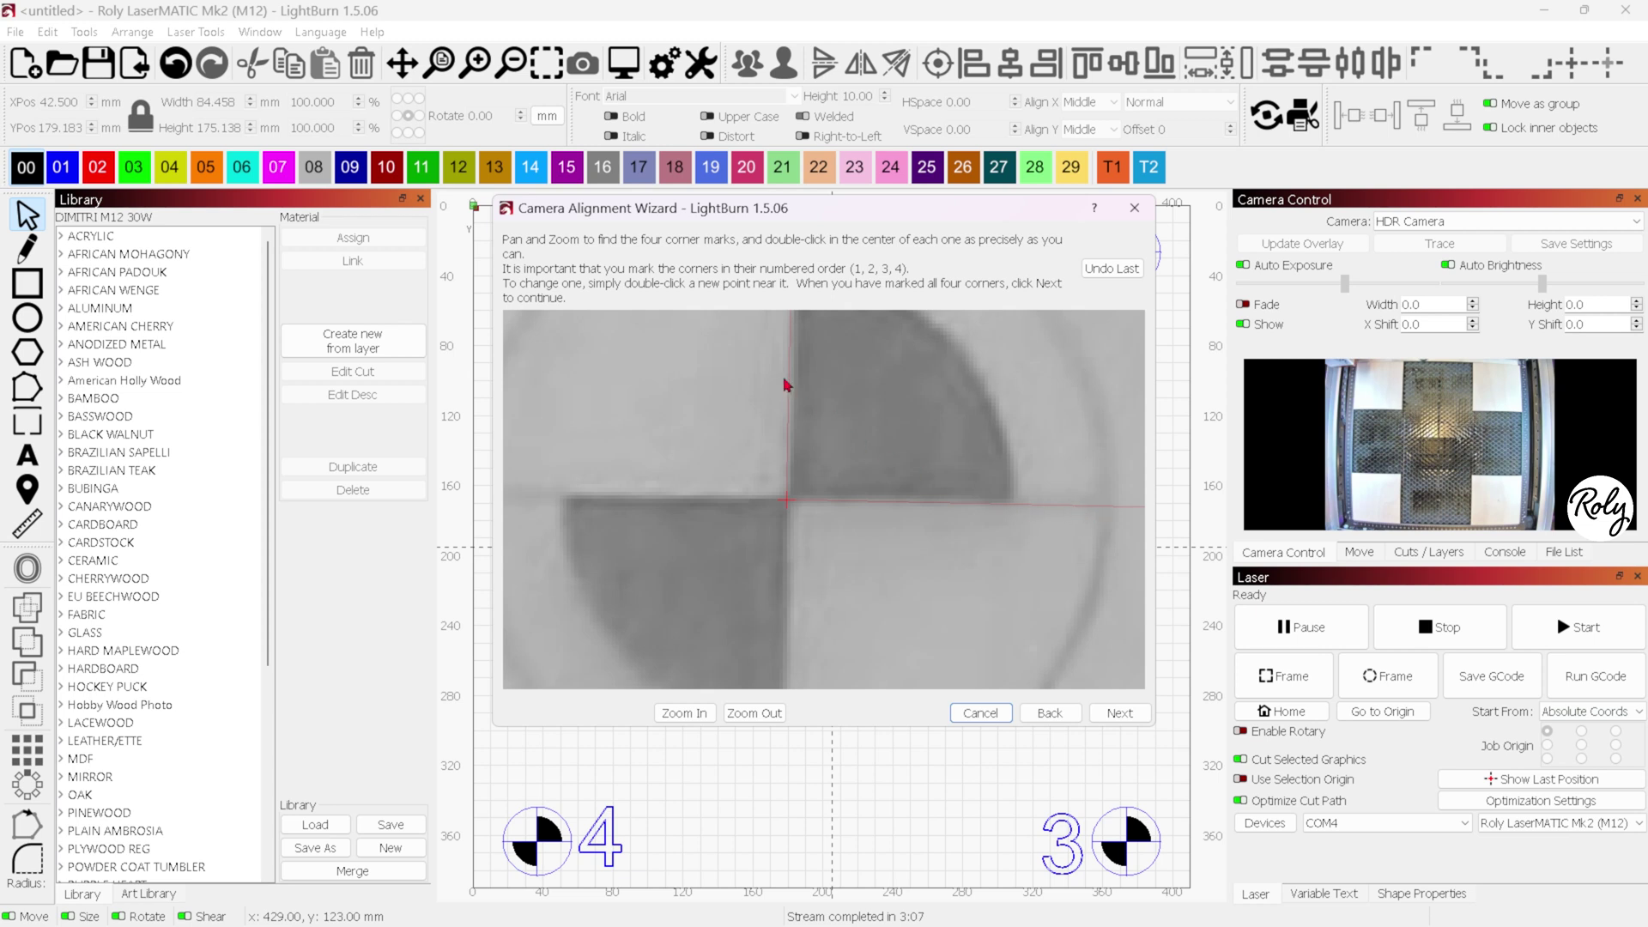
- Undo the mark on corner target 4 and place it again on the target's exact center, repeating the correction once
{"action": "left_click", "coordinate": [1106, 267]}
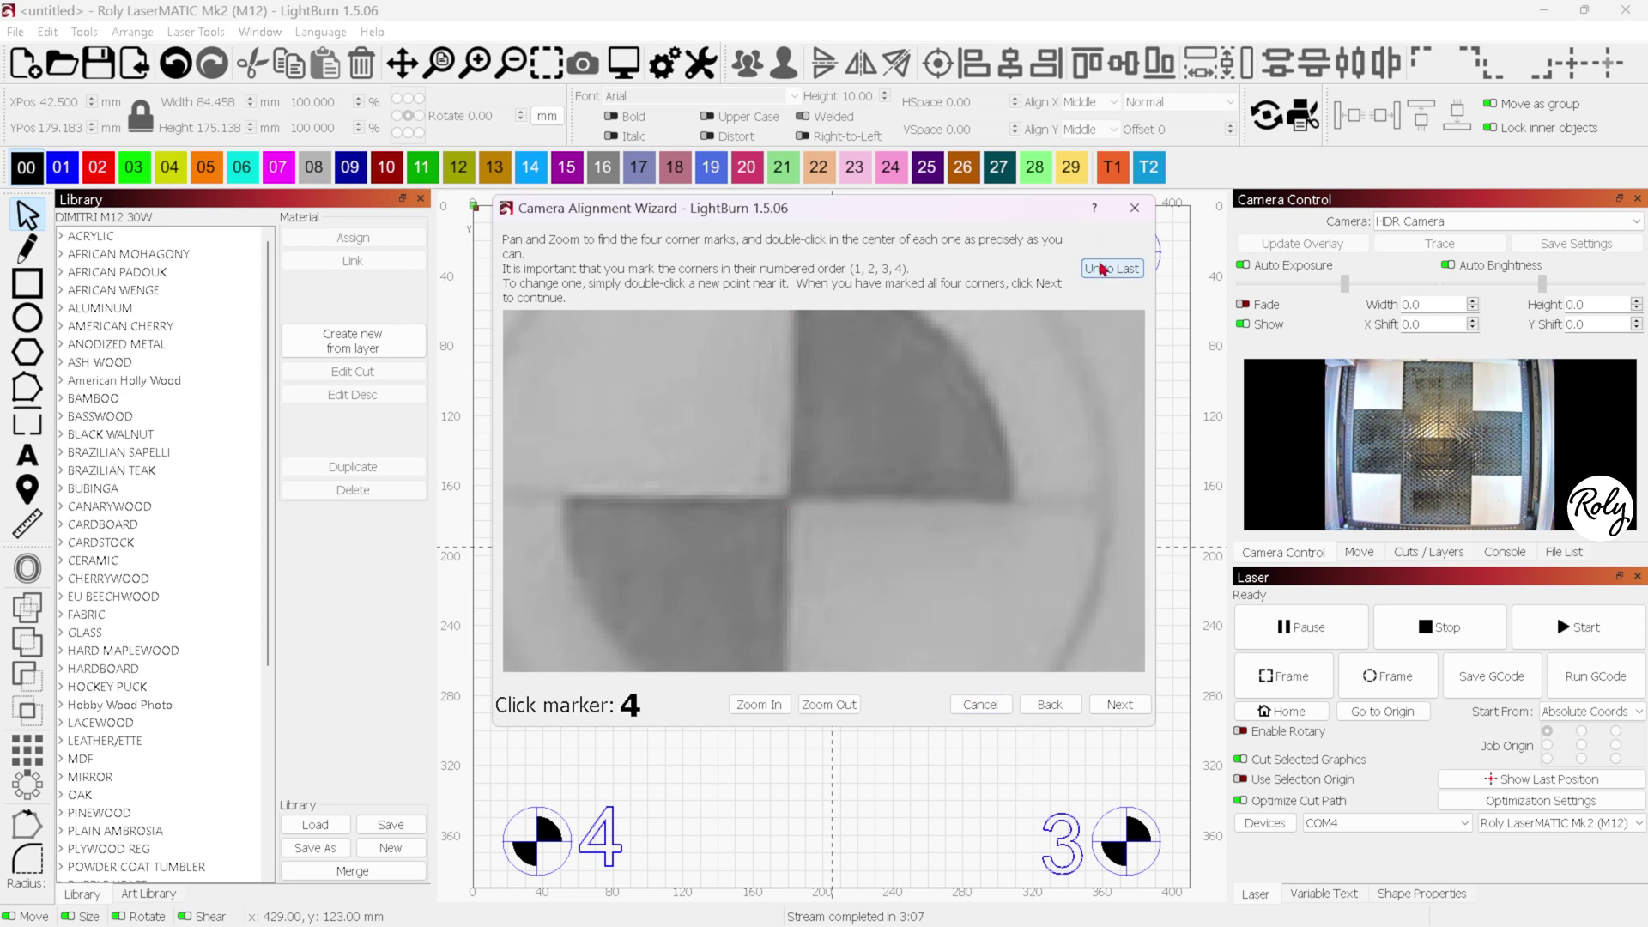
{"action": "double_click", "coordinate": [789, 499]}
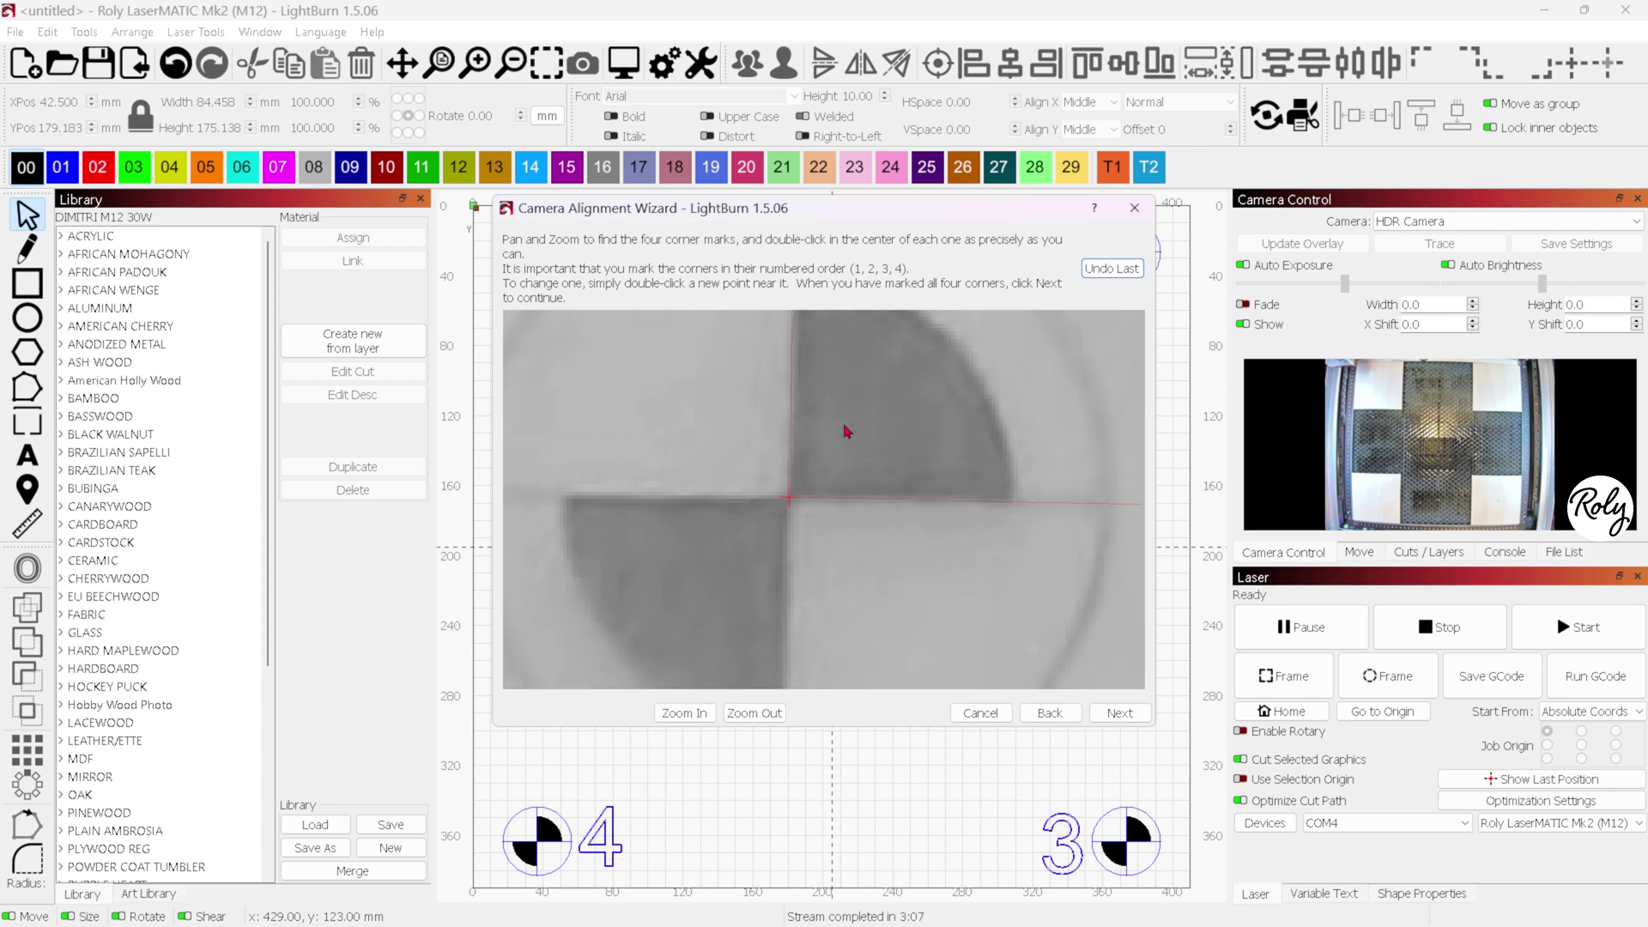
{"action": "left_click", "coordinate": [1099, 274]}
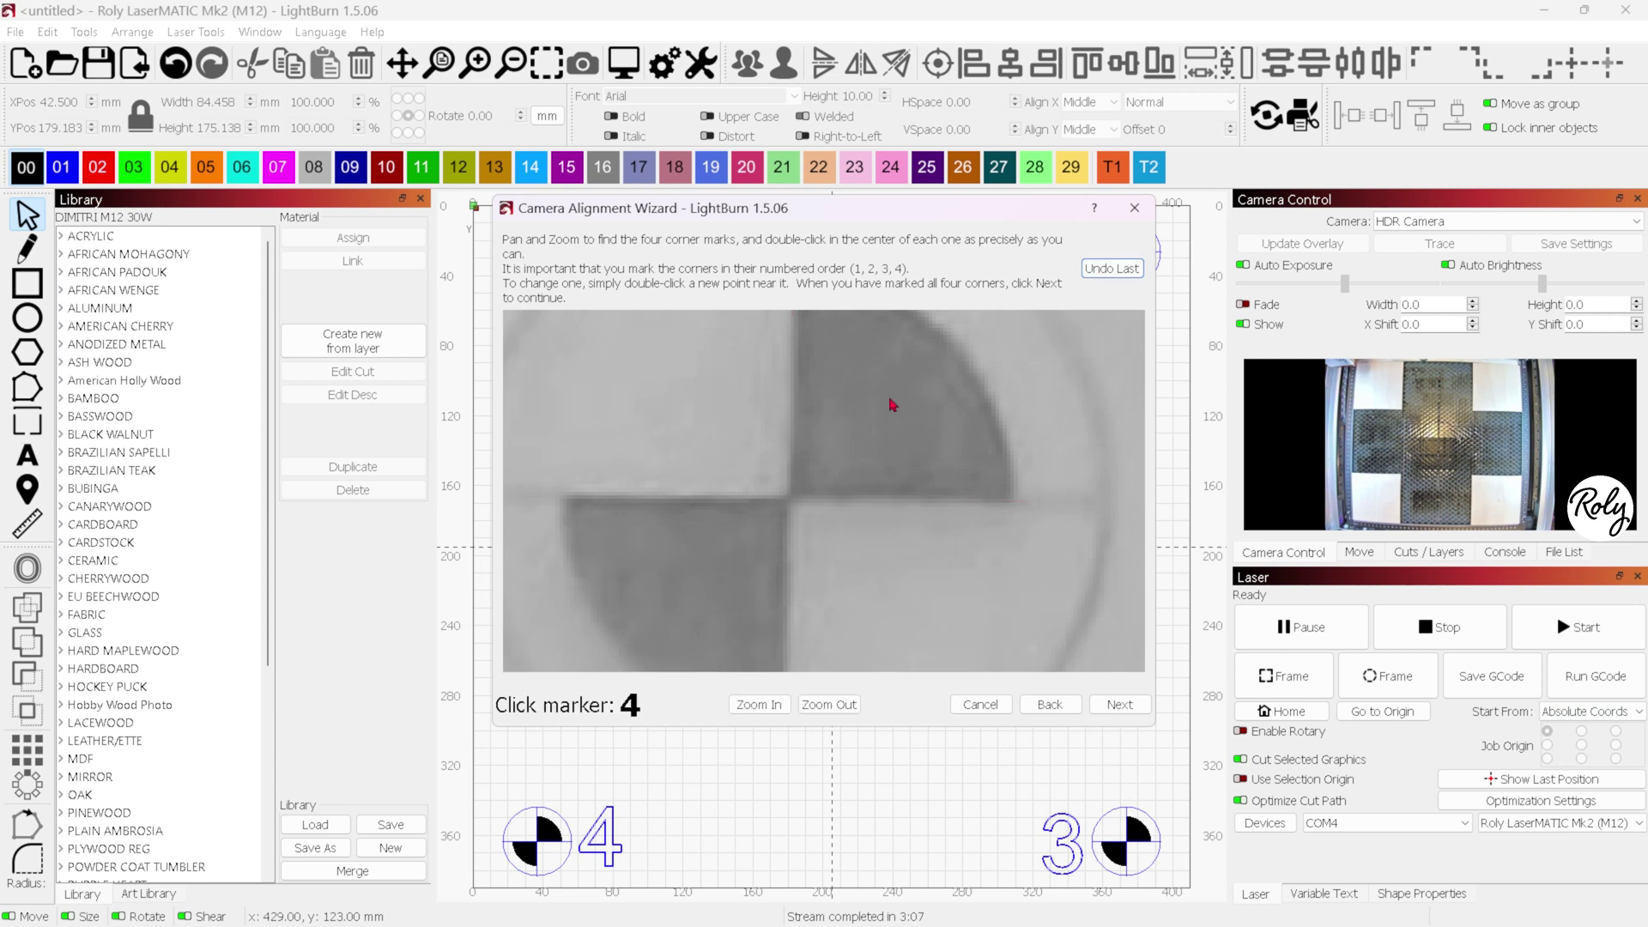
{"action": "double_click", "coordinate": [790, 503]}
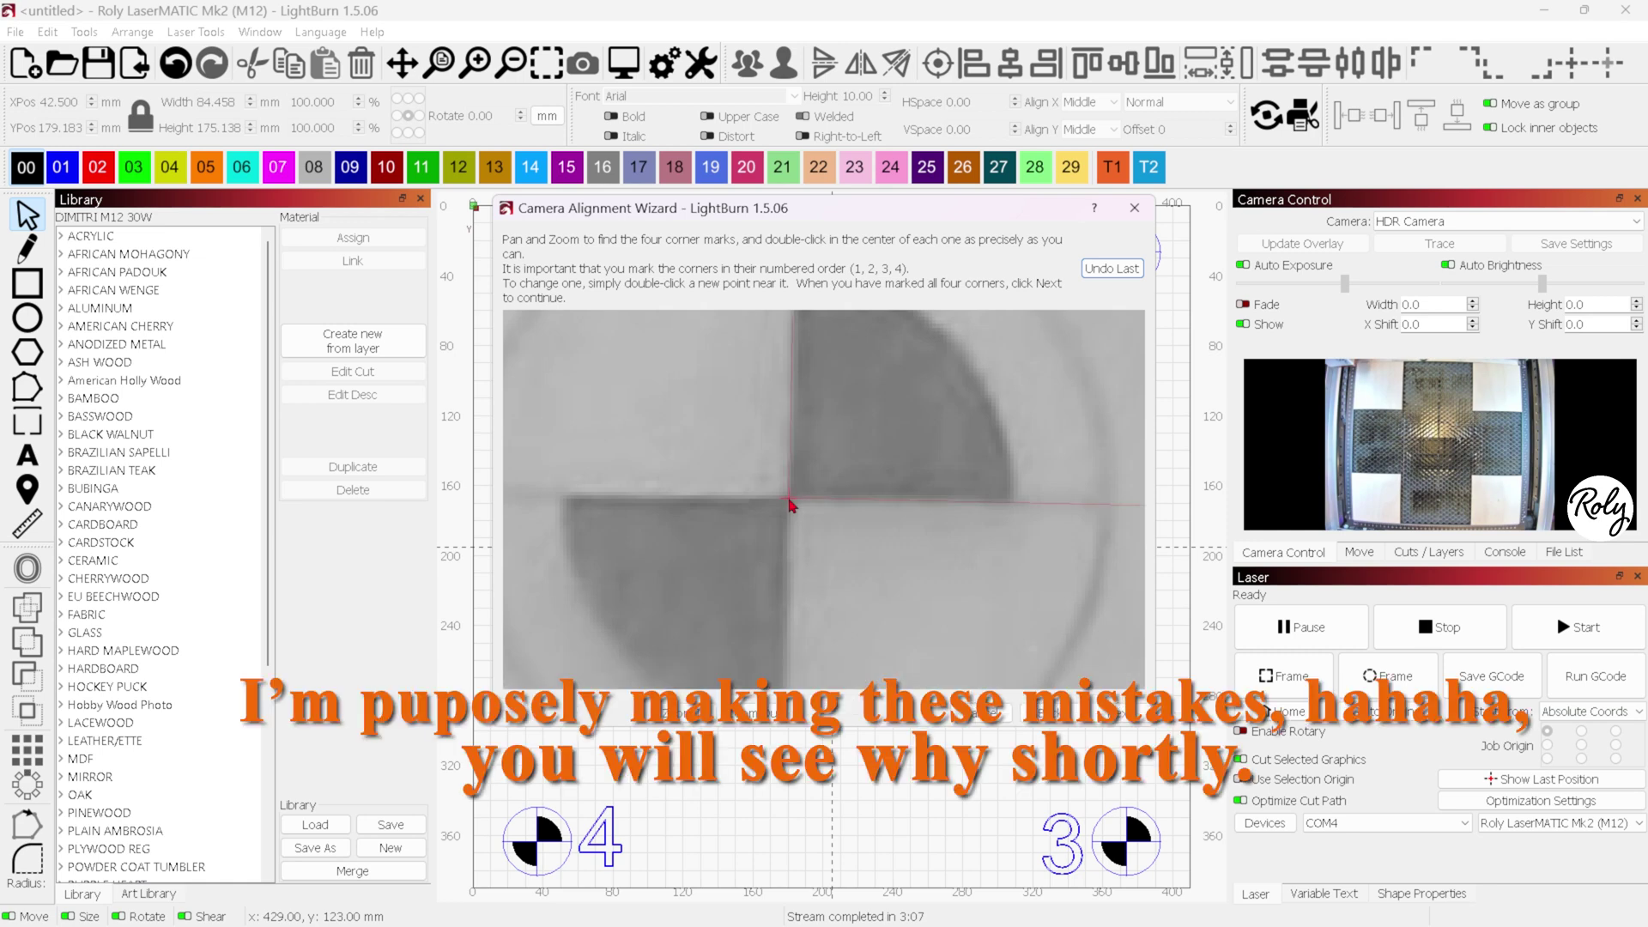
- Inspect the target 4 mark and its connecting lines, and redo the mark on the exact center two more times
{"action": "scroll", "coordinate": [875, 513], "scroll_direction": "down", "scroll_amount": 3}
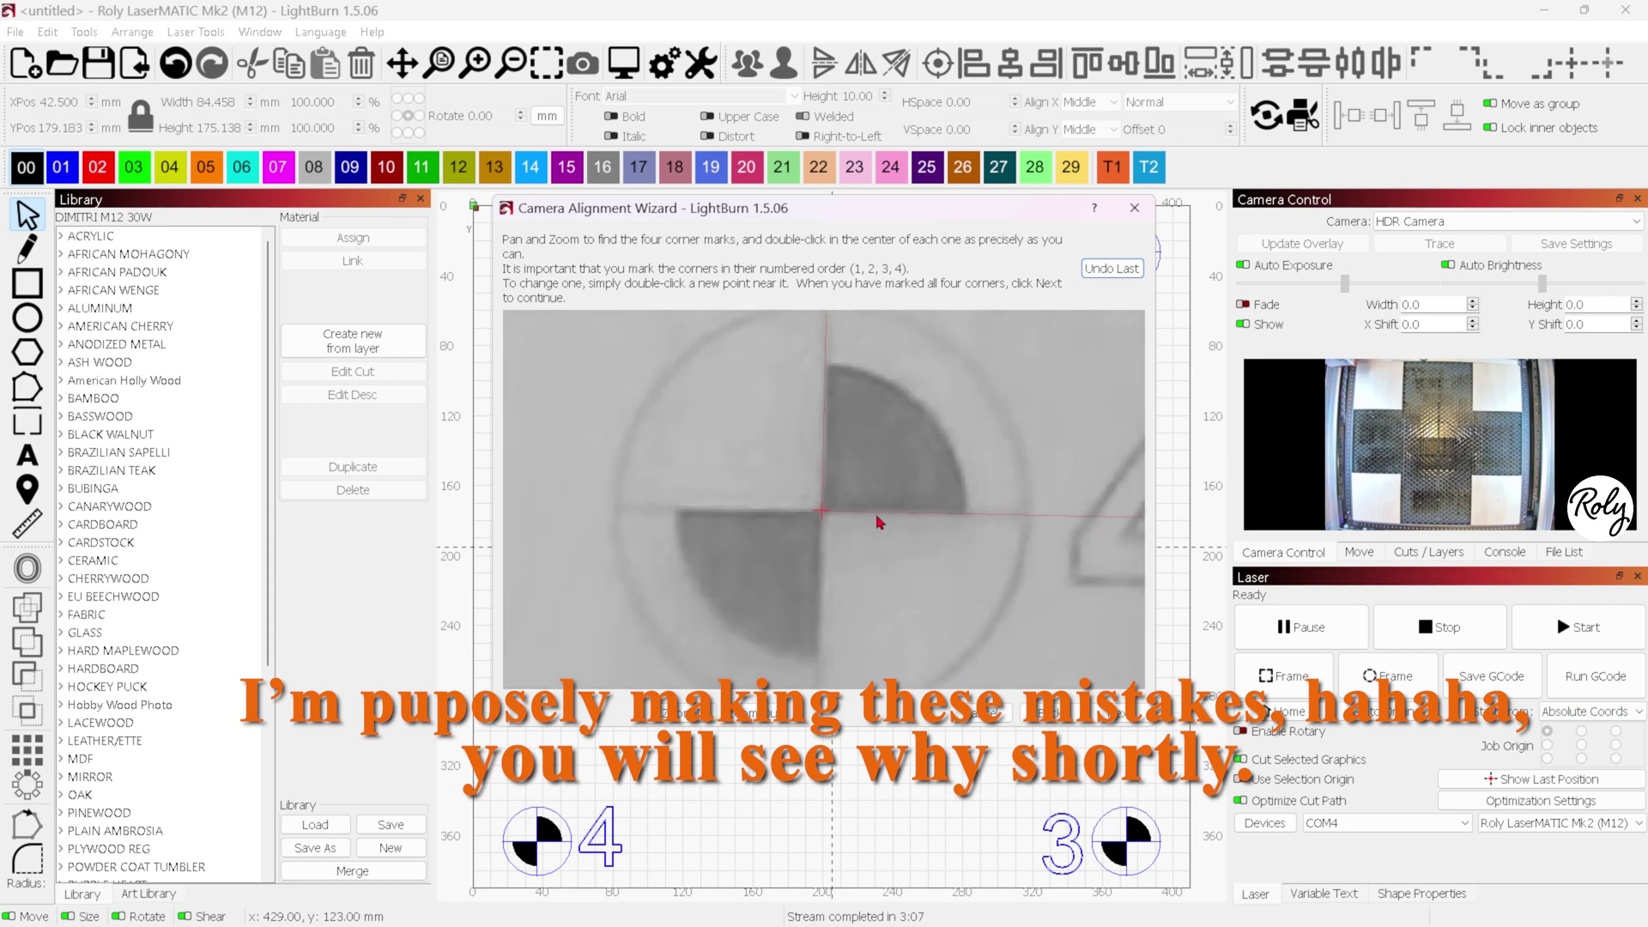
{"action": "scroll", "coordinate": [876, 514], "scroll_direction": "down", "scroll_amount": 5}
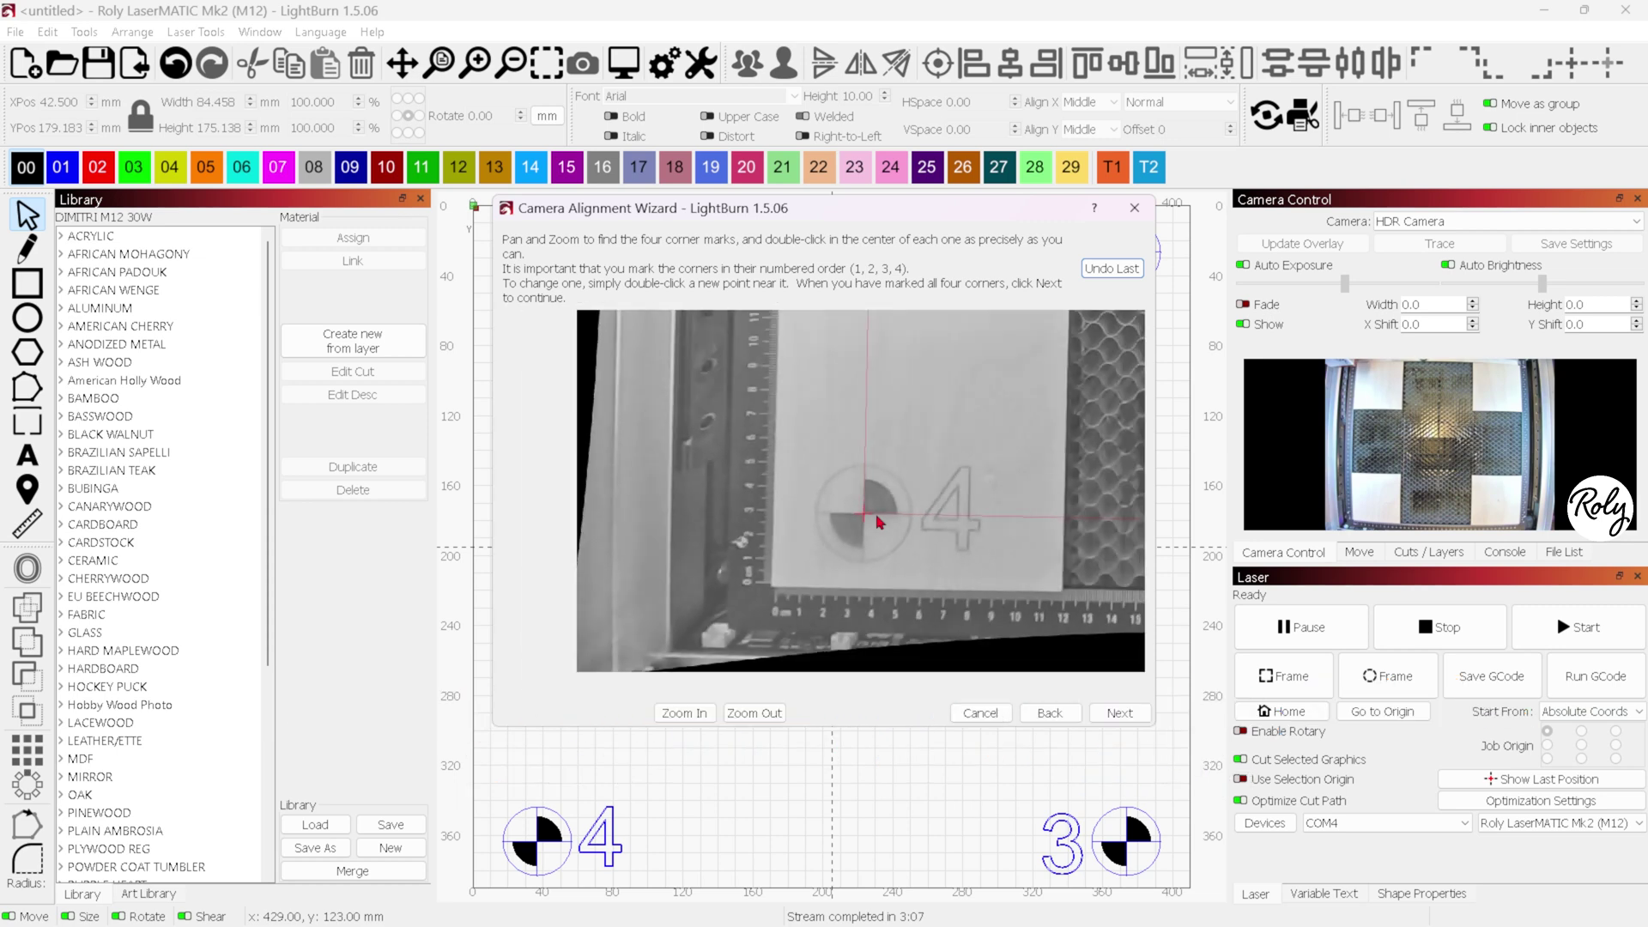
{"action": "scroll", "coordinate": [877, 517], "scroll_direction": "up", "scroll_amount": 6}
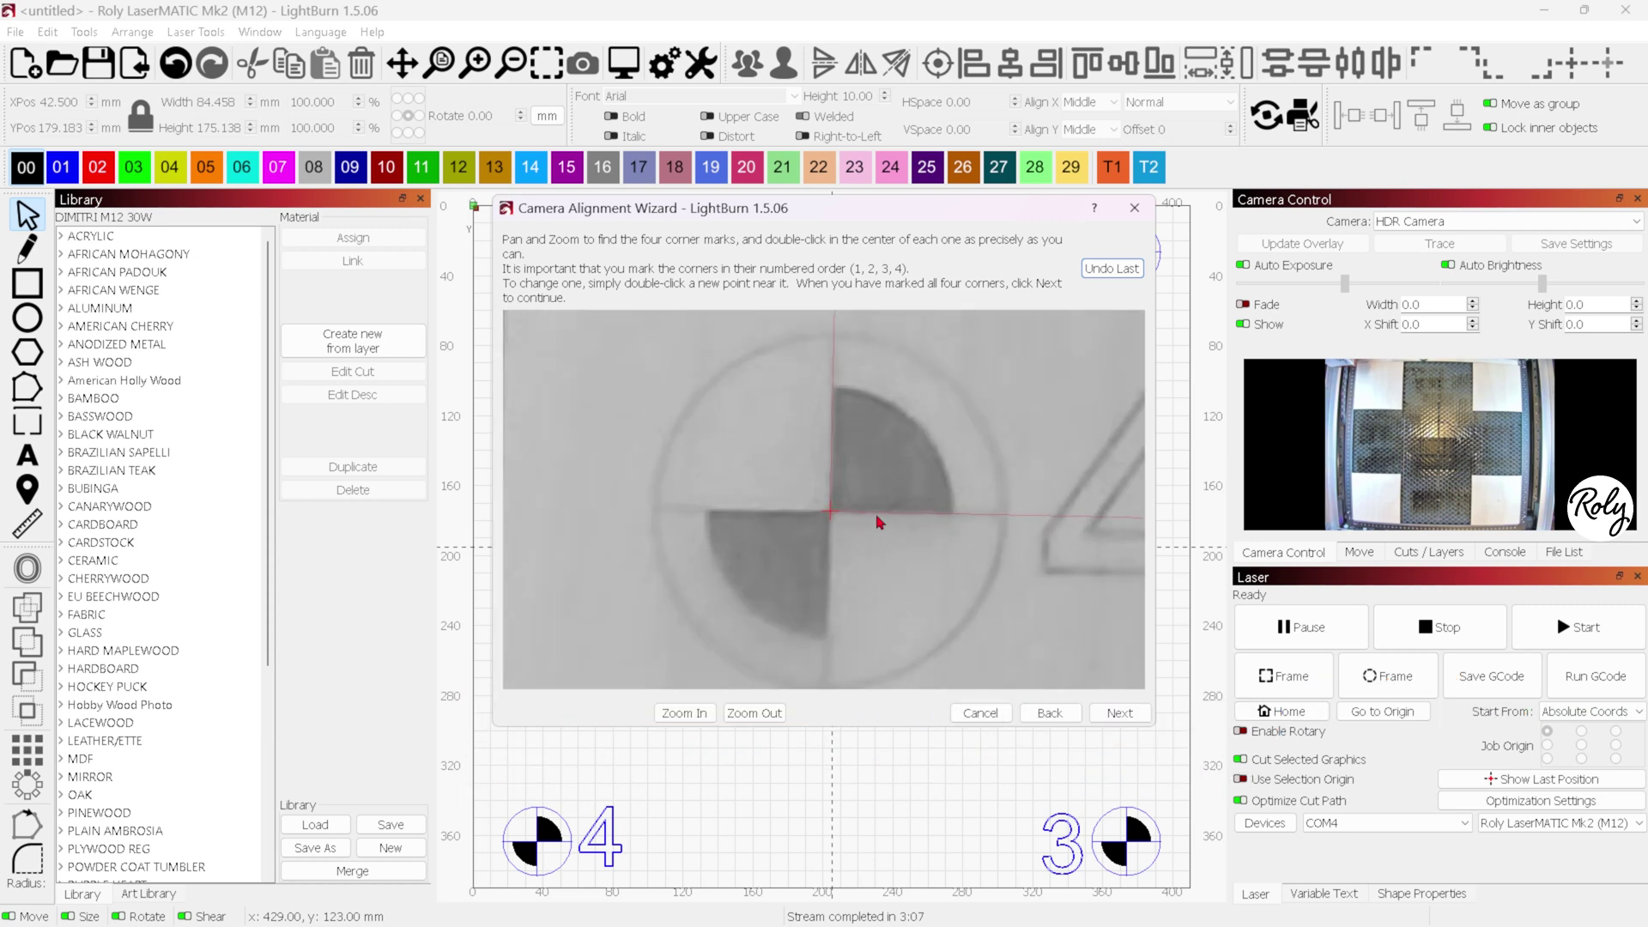
{"action": "left_click", "coordinate": [1129, 271]}
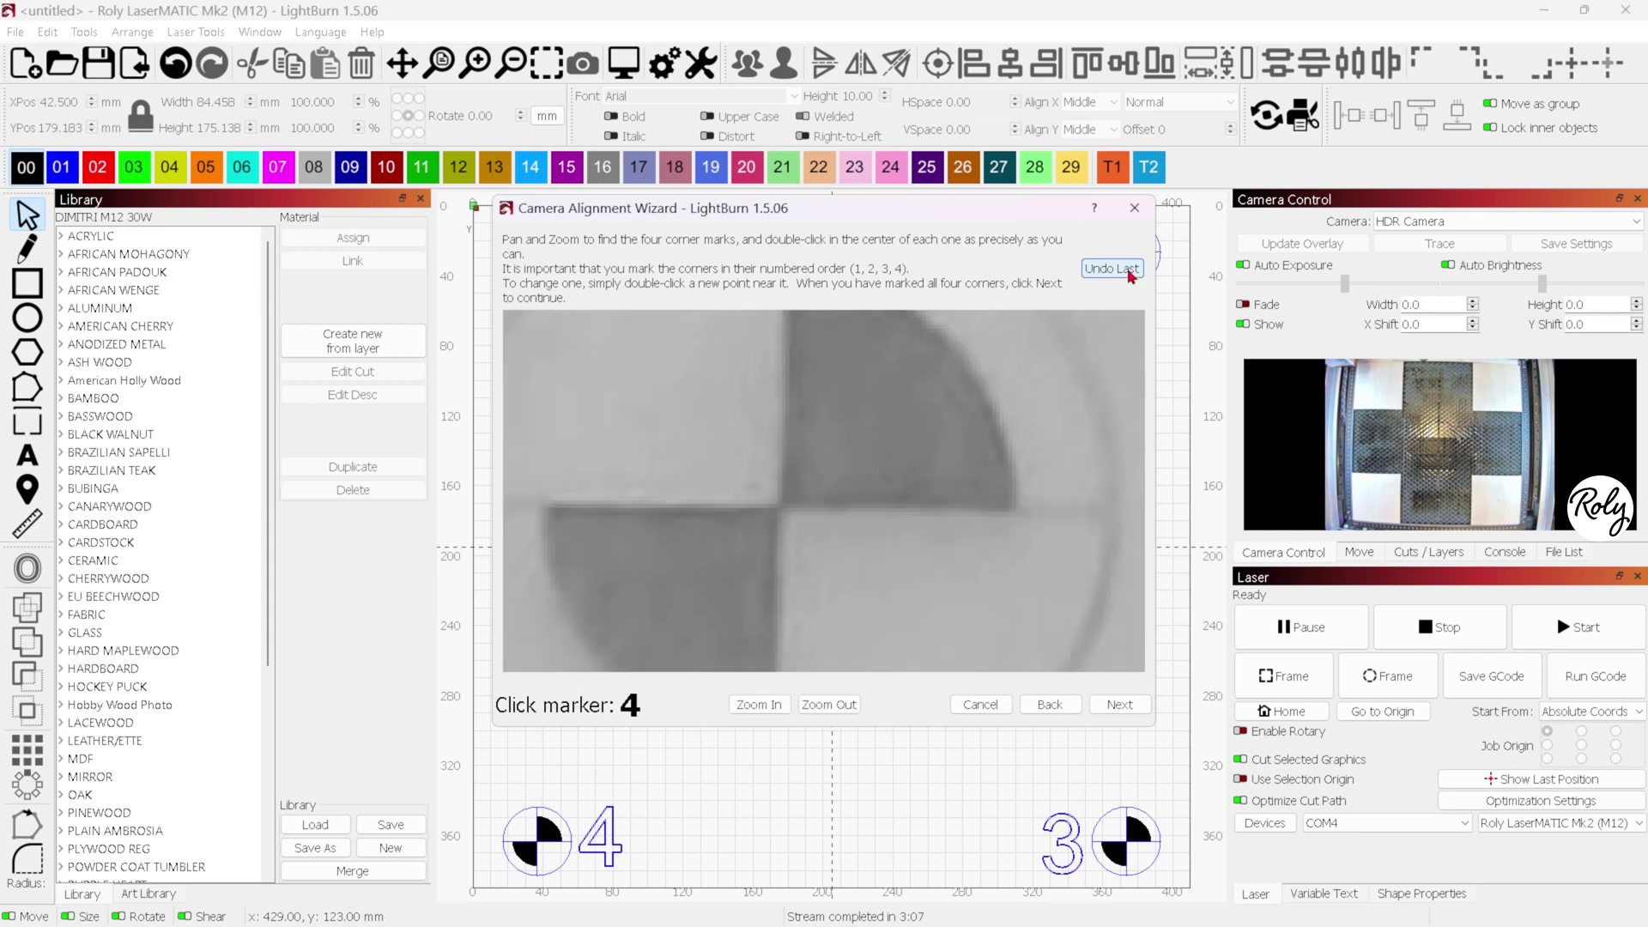
{"action": "double_click", "coordinate": [779, 510]}
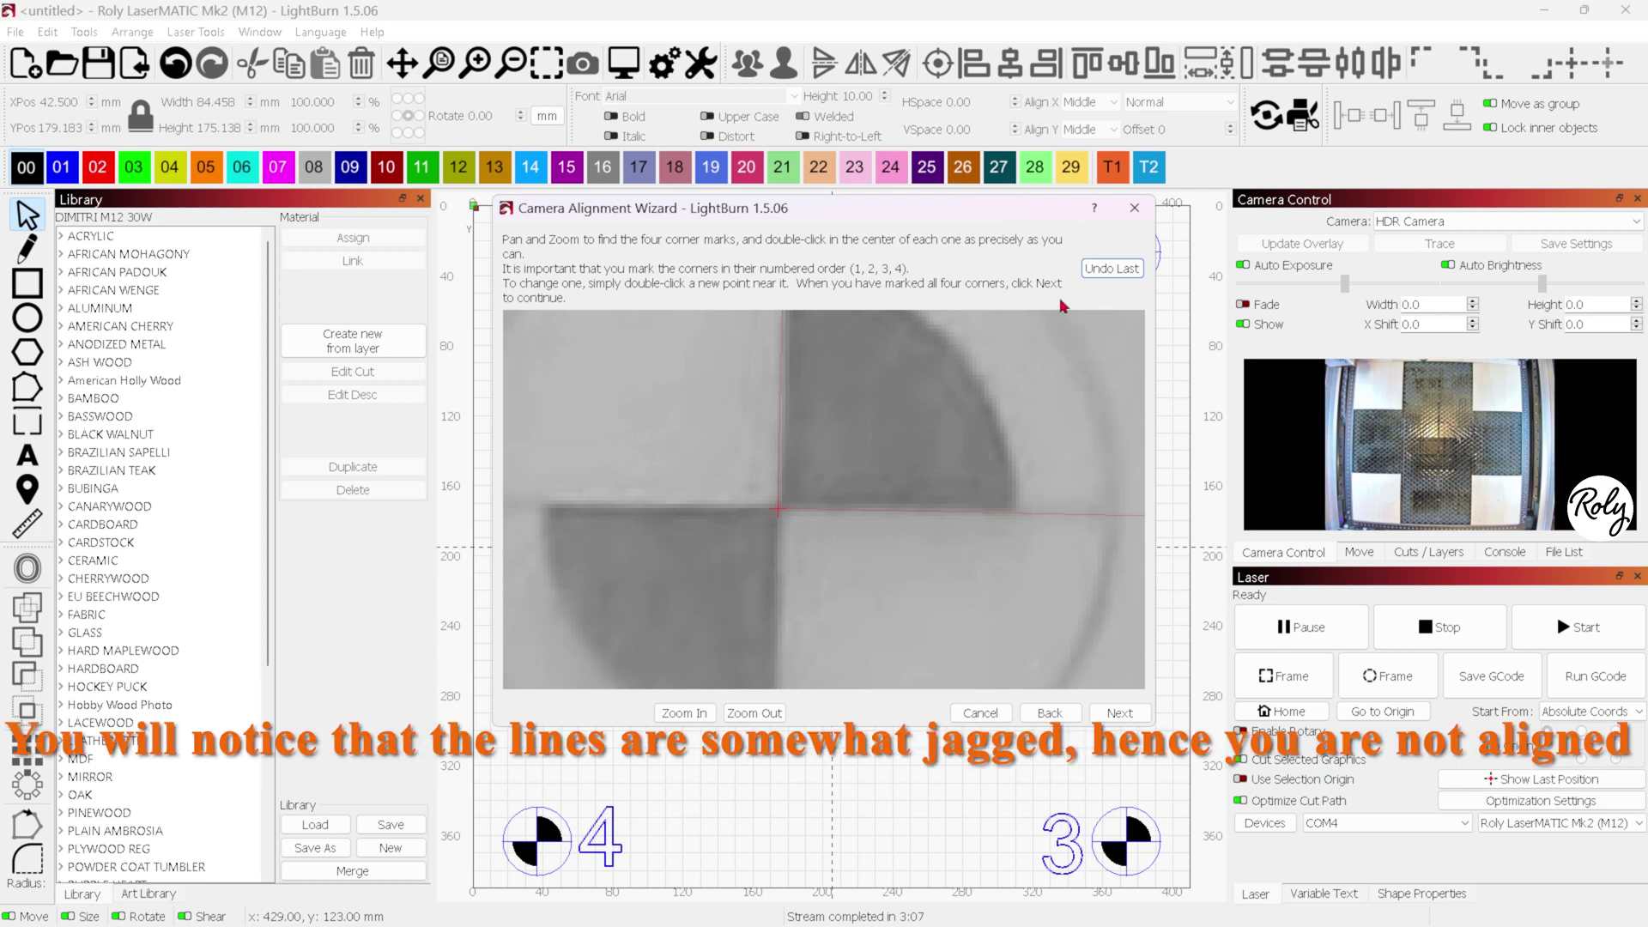
{"action": "left_click", "coordinate": [1112, 268]}
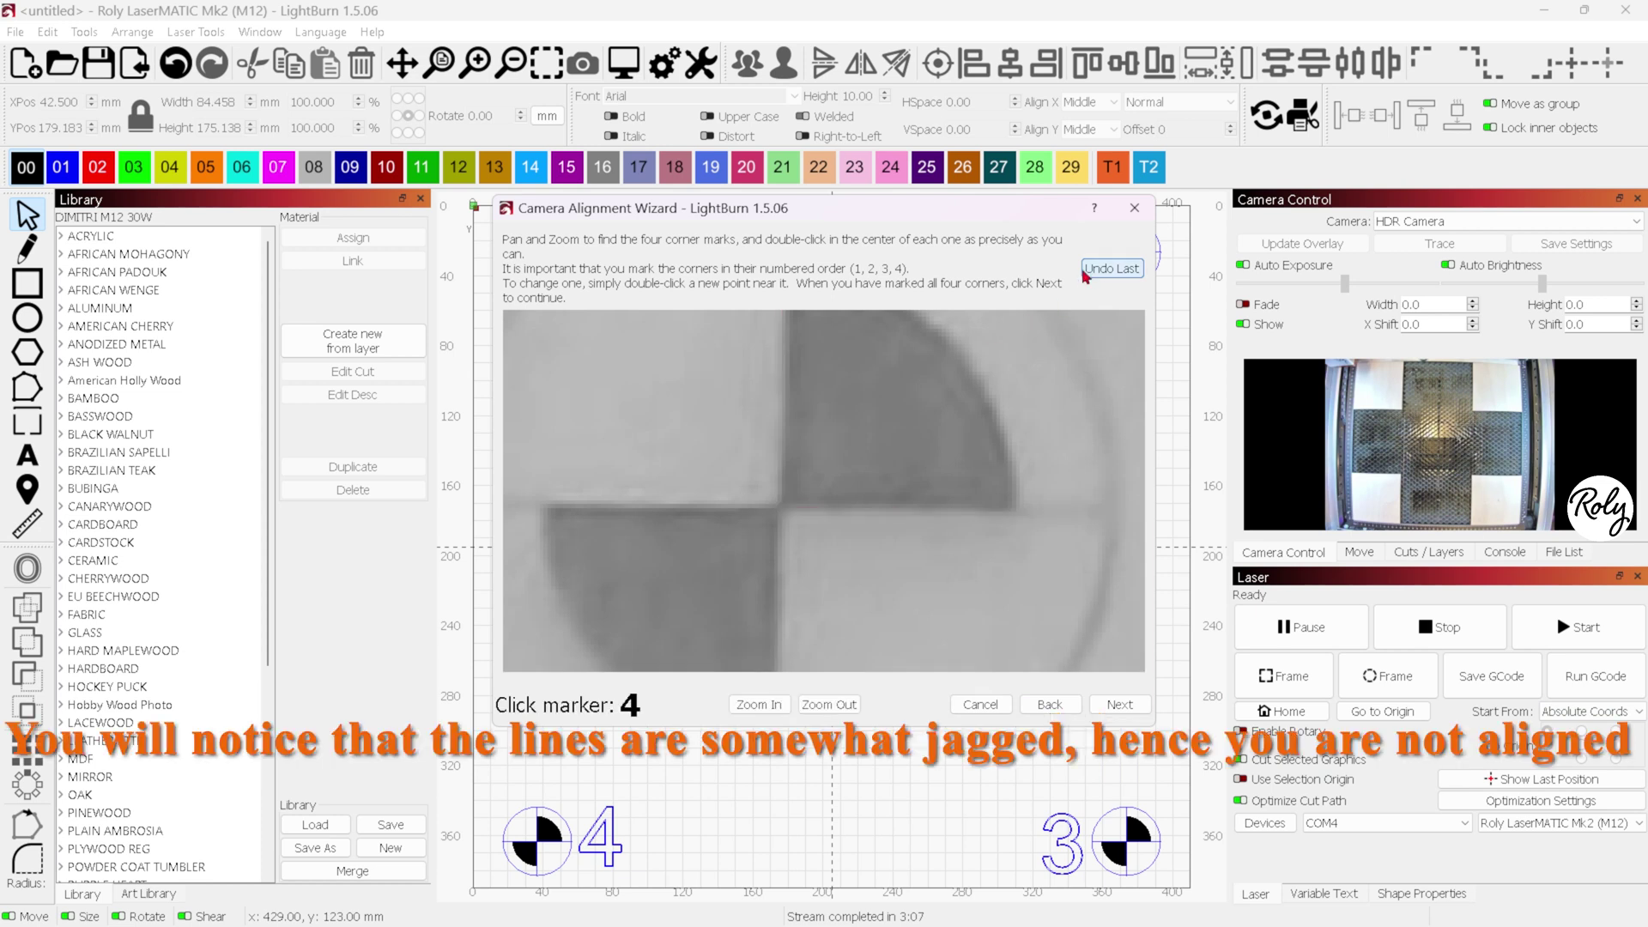
{"action": "double_click", "coordinate": [780, 510]}
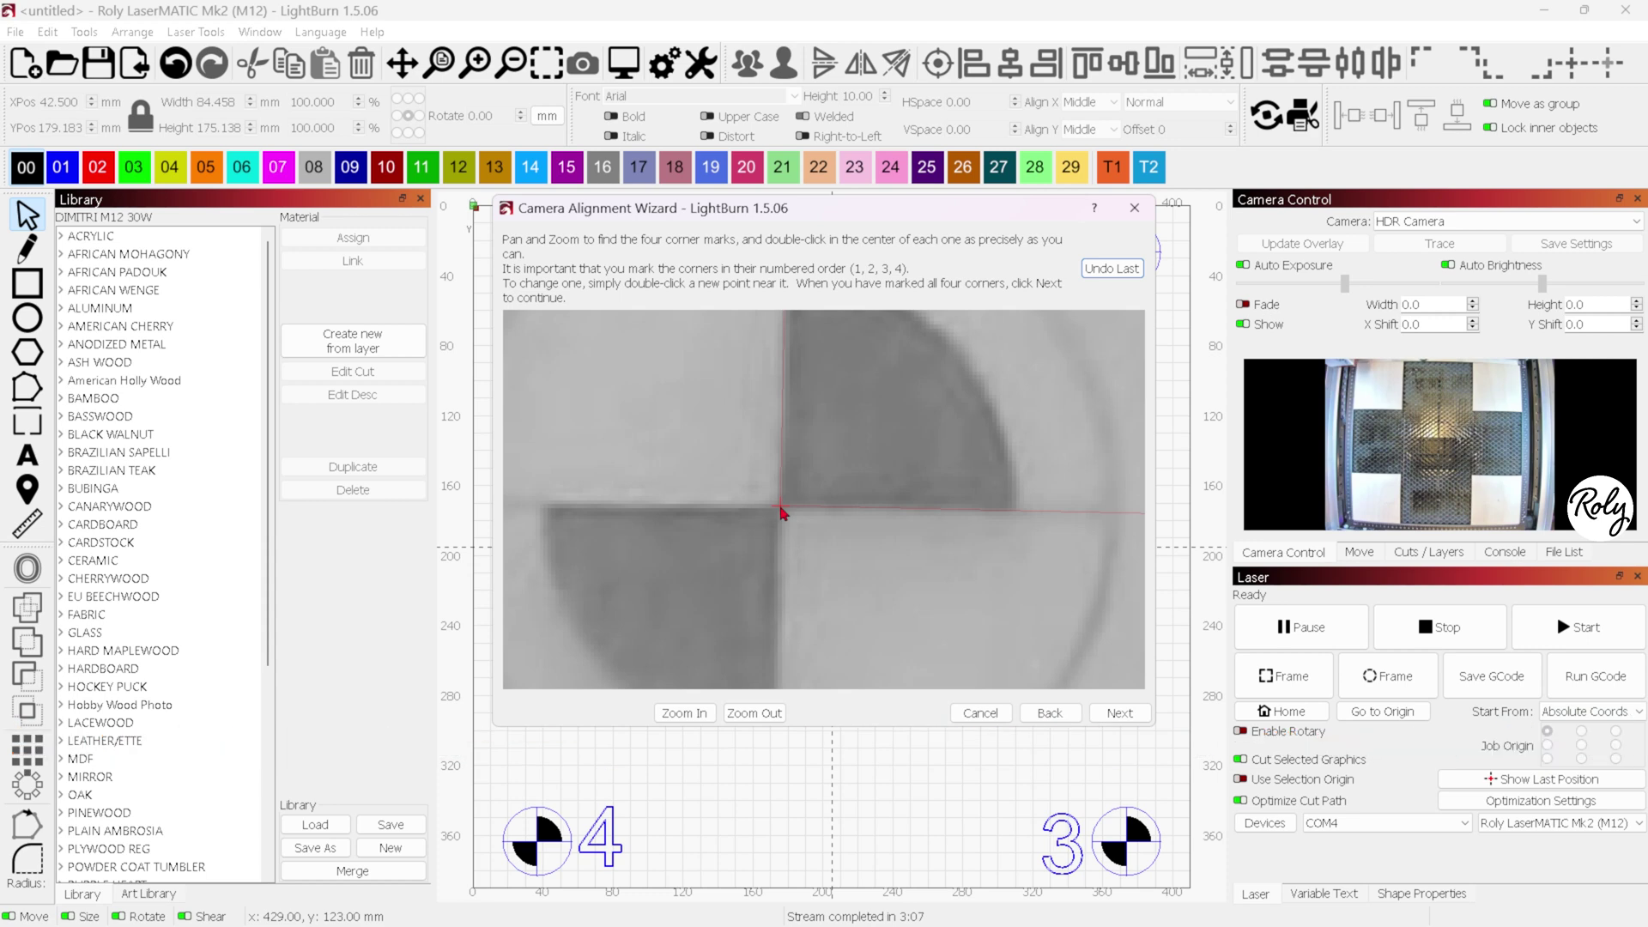
- Review the lines joining the four corner marks and undo all four marks to restart from target 1
{"action": "scroll", "coordinate": [811, 489], "scroll_direction": "down", "scroll_amount": 6}
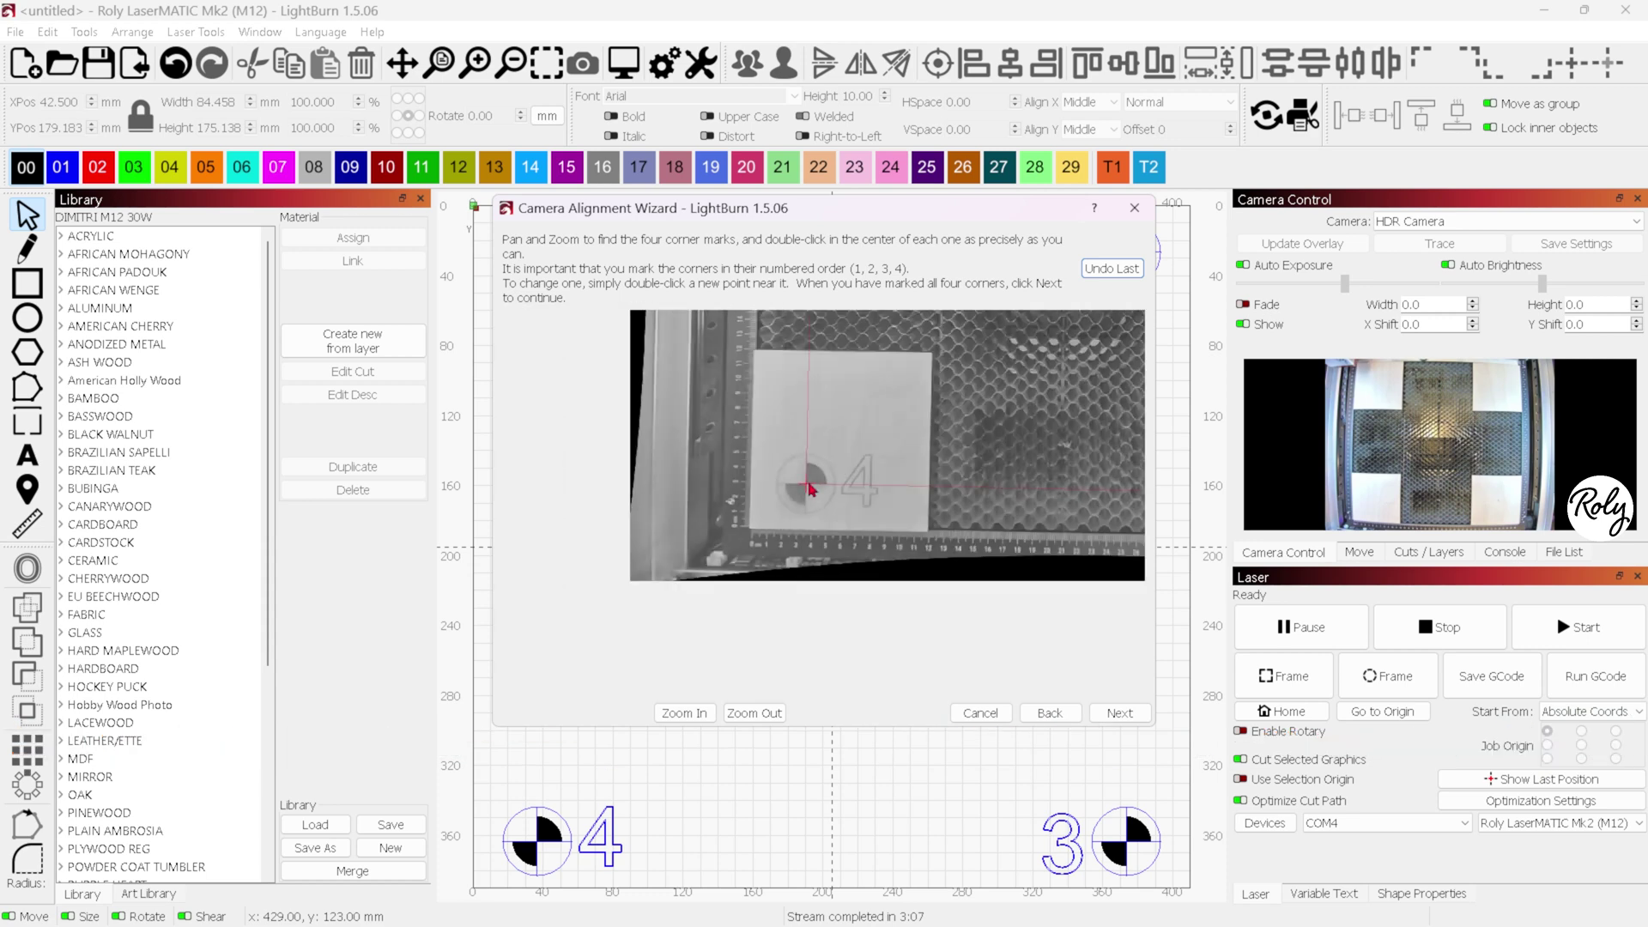
{"action": "scroll", "coordinate": [884, 516], "scroll_direction": "down", "scroll_amount": 5}
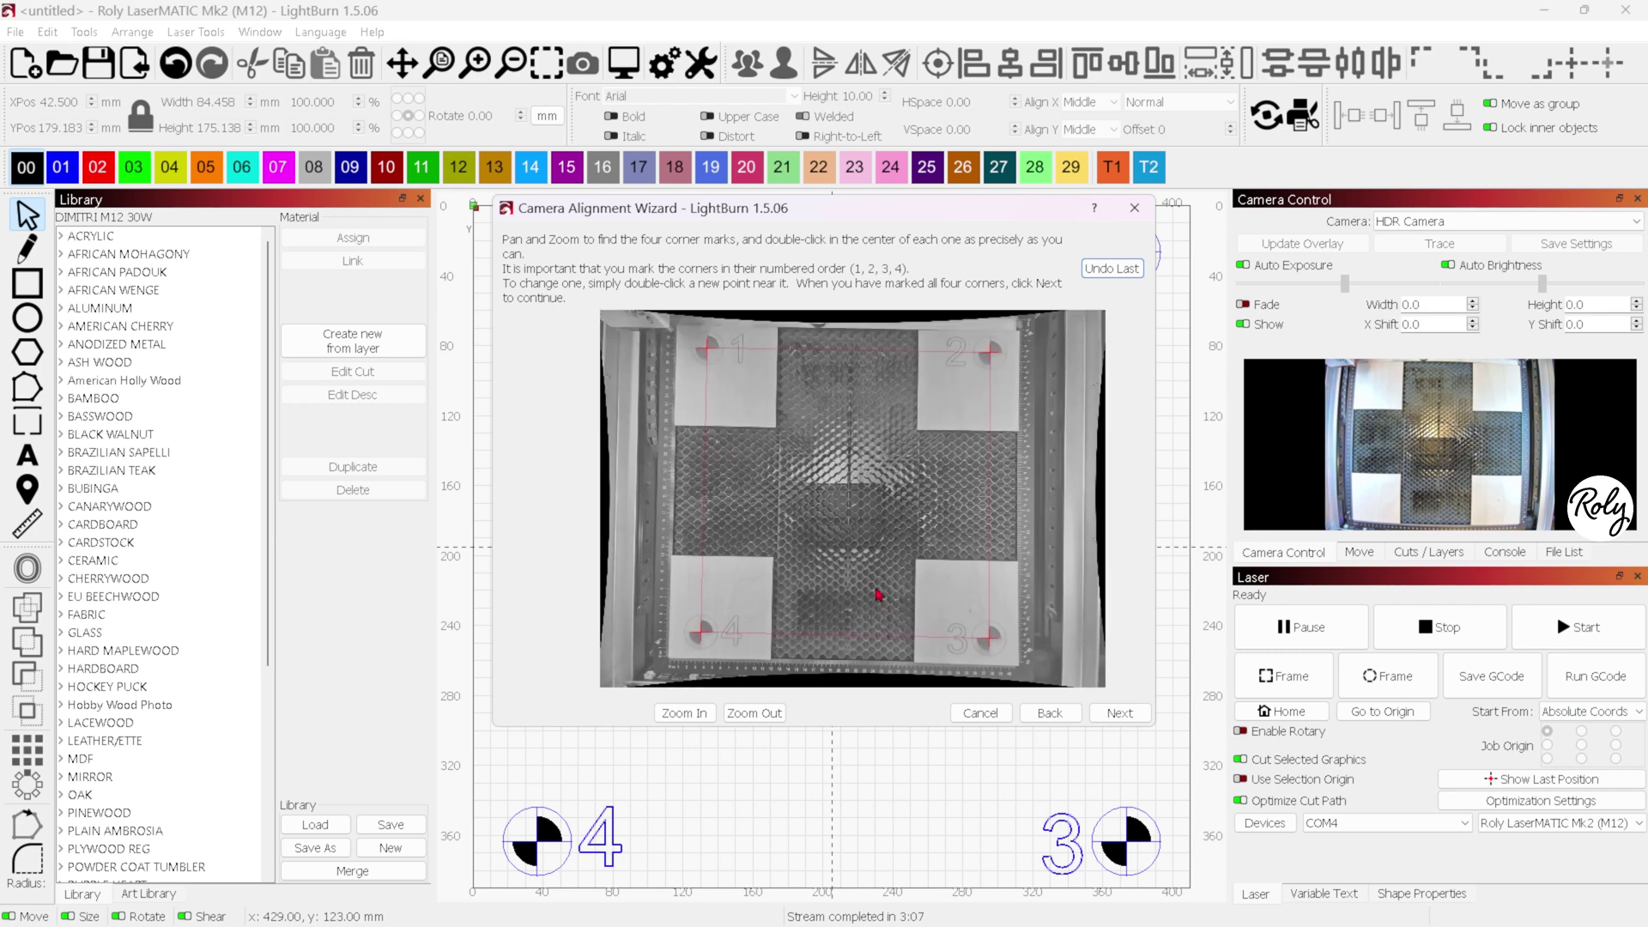
{"action": "scroll", "coordinate": [878, 594], "scroll_direction": "up", "scroll_amount": 3}
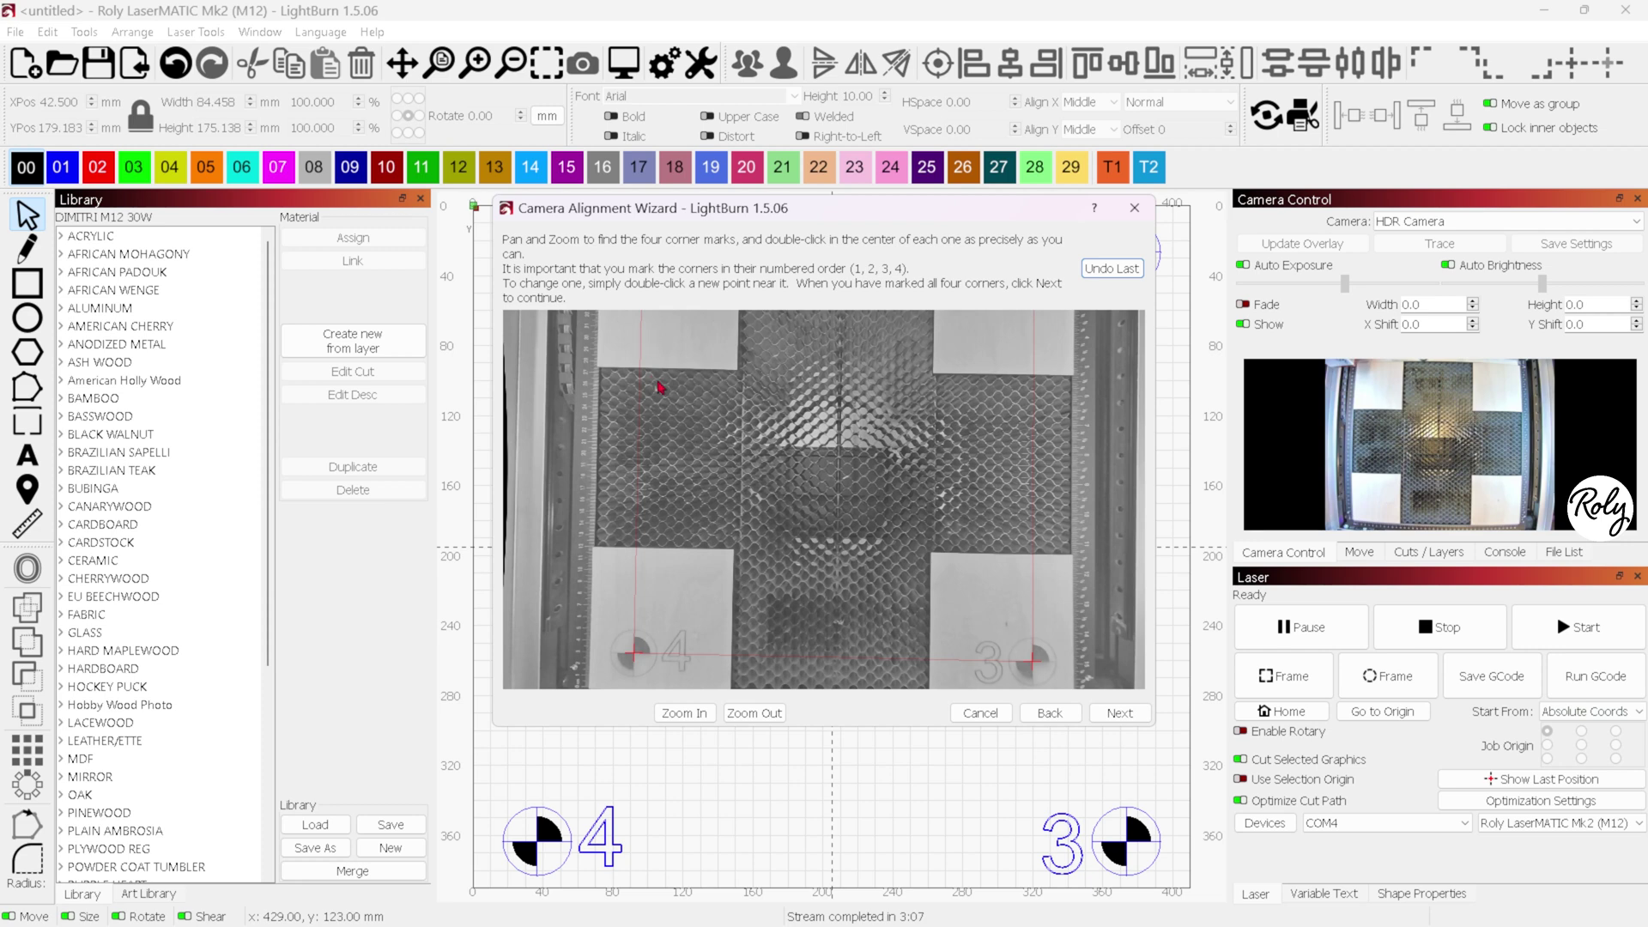
{"action": "left_click_drag", "start_coordinate": [678, 393], "coordinate": [684, 436]}
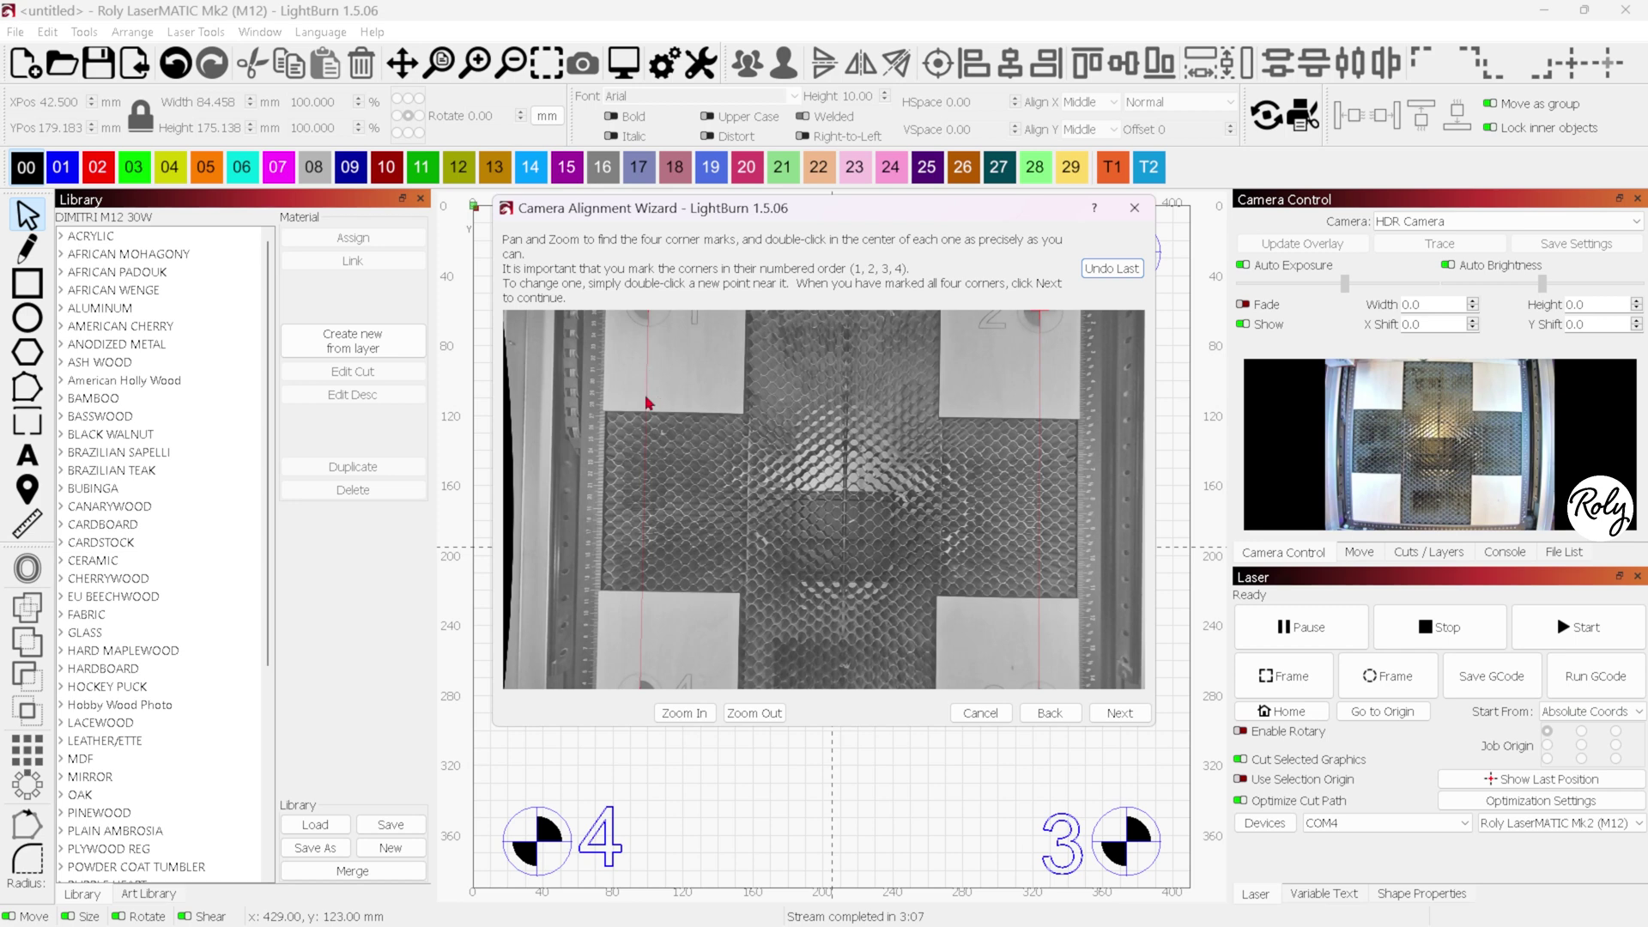
{"action": "left_click", "coordinate": [1100, 271]}
{"action": "left_click", "coordinate": [1100, 271]}
{"action": "left_click", "coordinate": [1101, 272]}
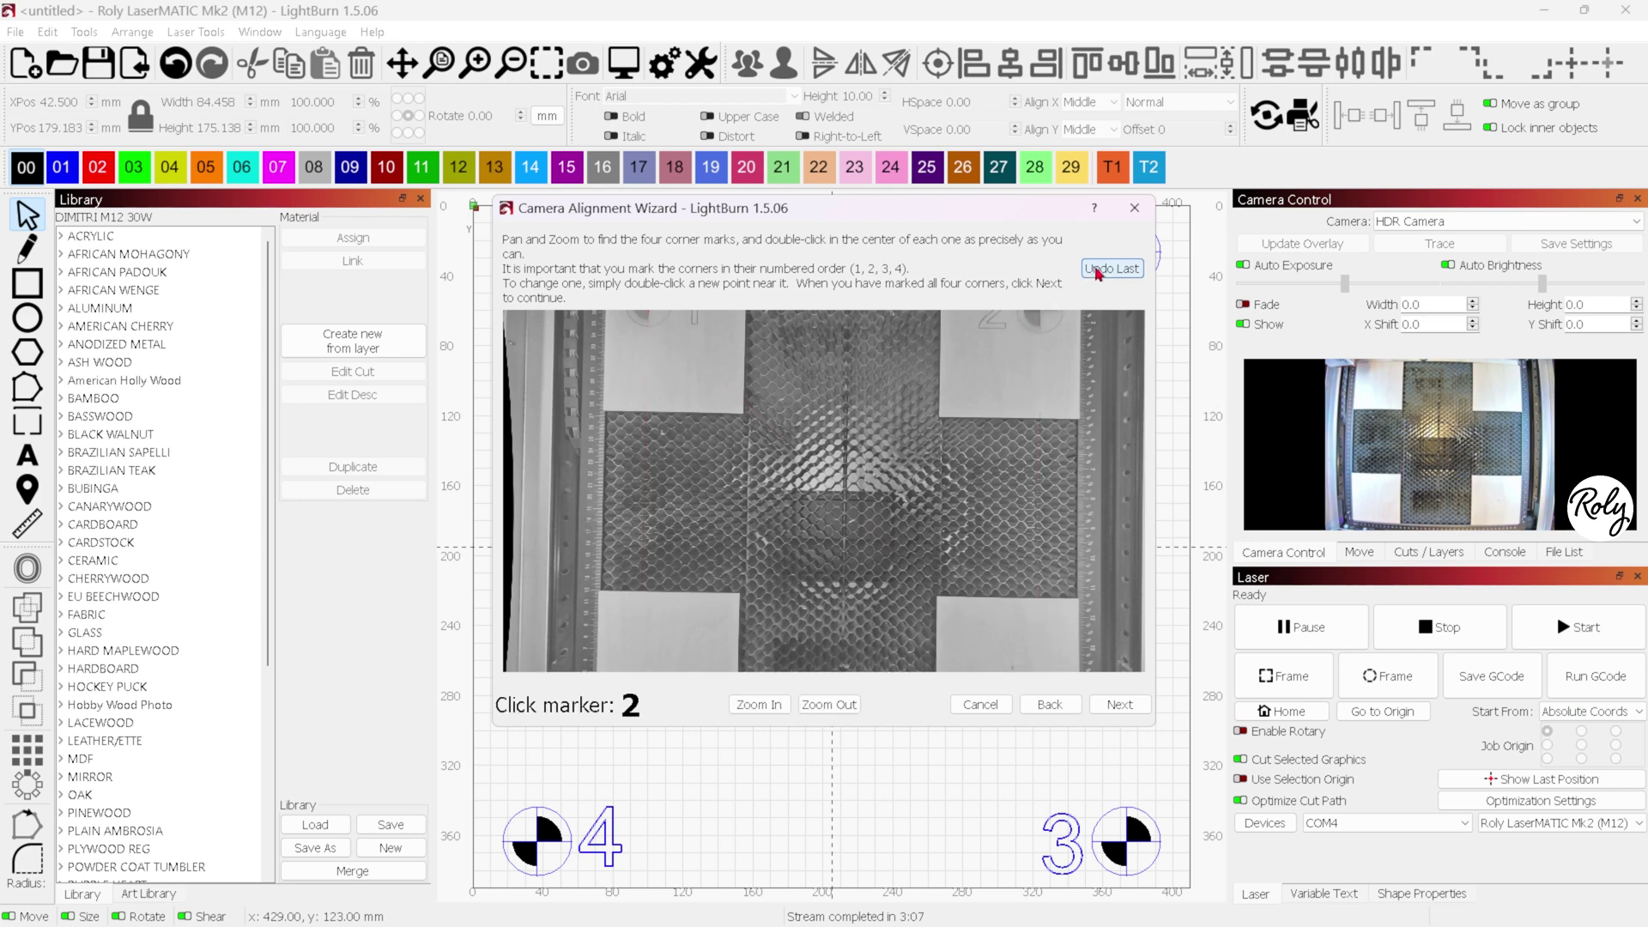
{"action": "left_click", "coordinate": [1101, 271]}
- Mark the exact center of corner target 1 again in the captured alignment image
{"action": "scroll", "coordinate": [840, 400], "scroll_direction": "up", "scroll_amount": 3}
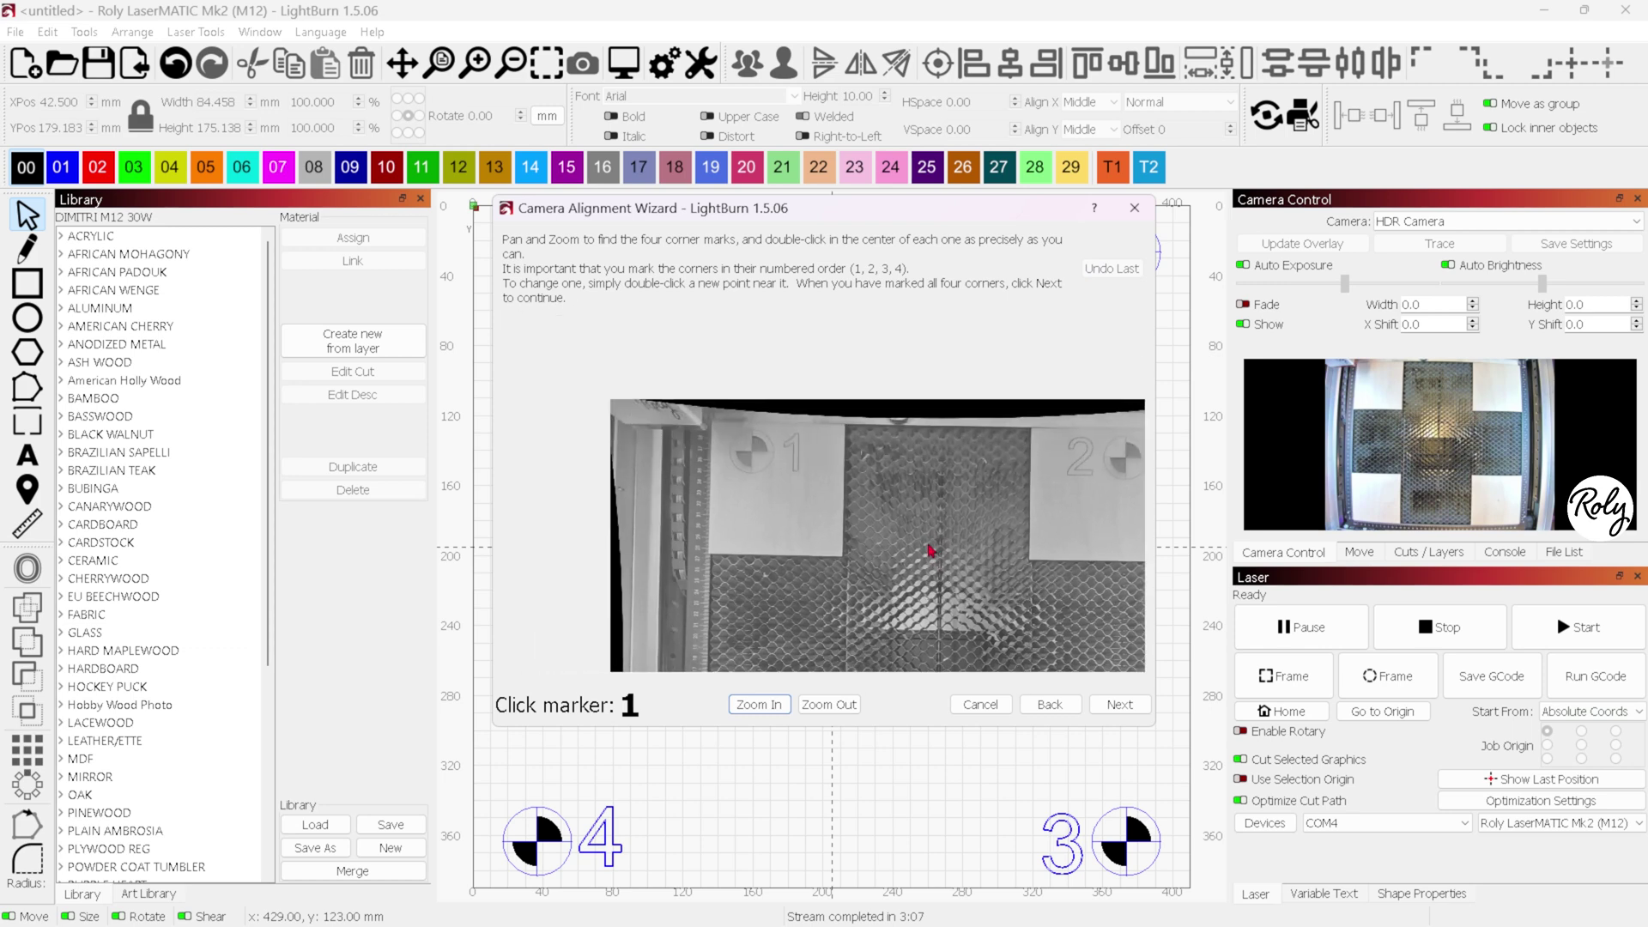
{"action": "left_click", "coordinate": [809, 704]}
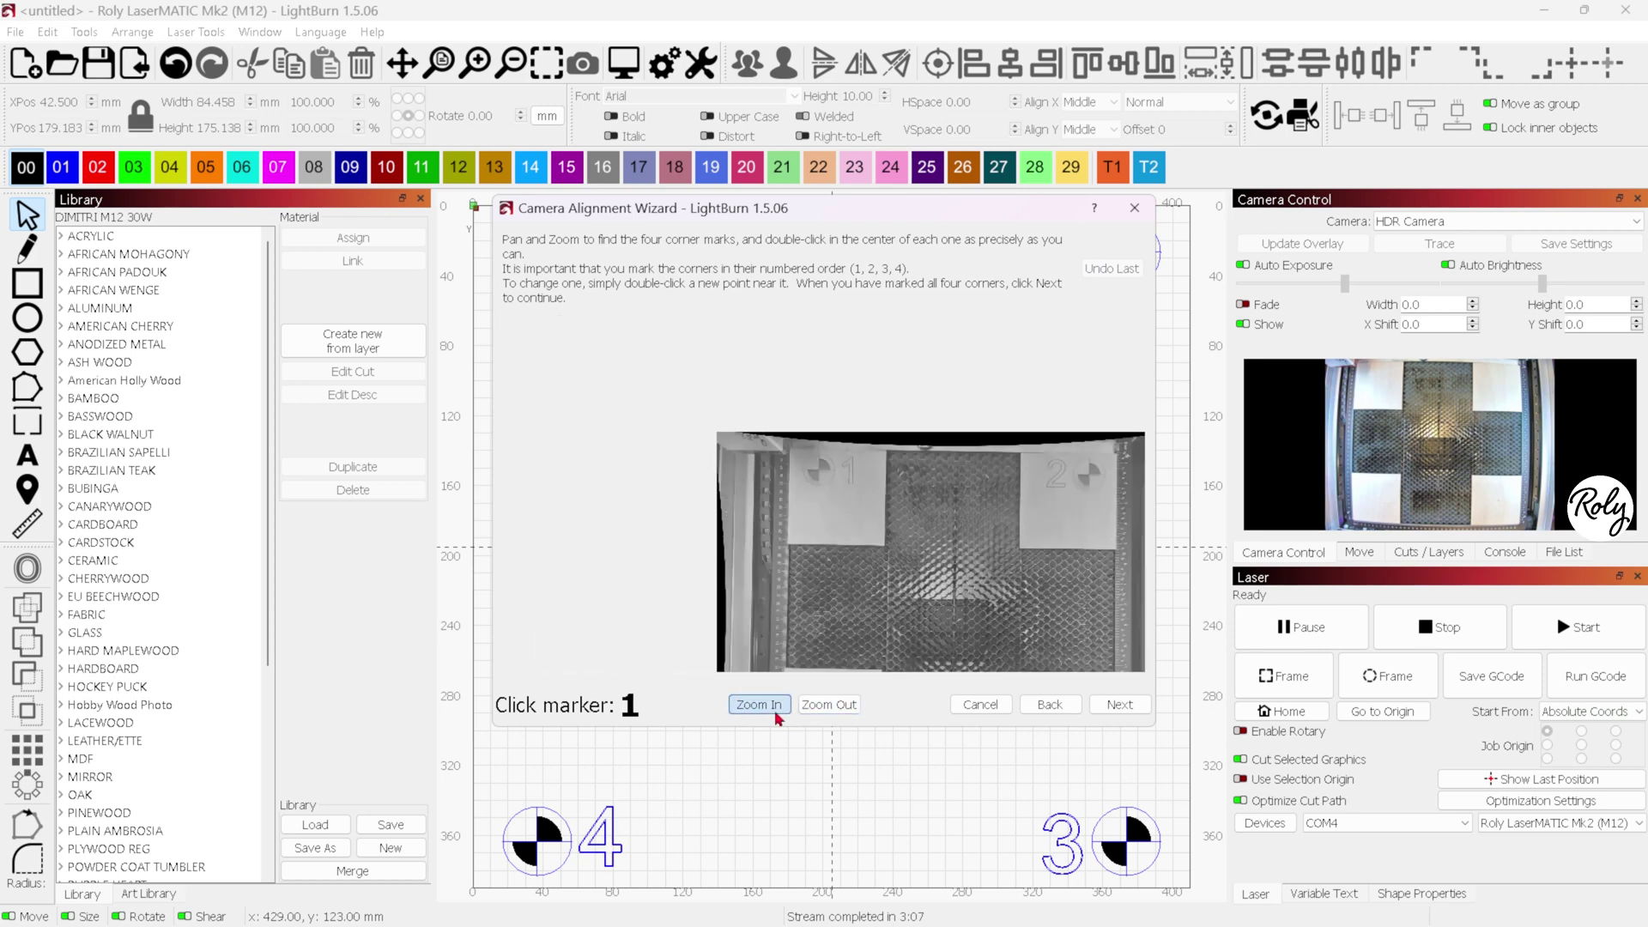
{"action": "left_click", "coordinate": [759, 704]}
{"action": "left_click", "coordinate": [759, 704]}
{"action": "left_click", "coordinate": [759, 704]}
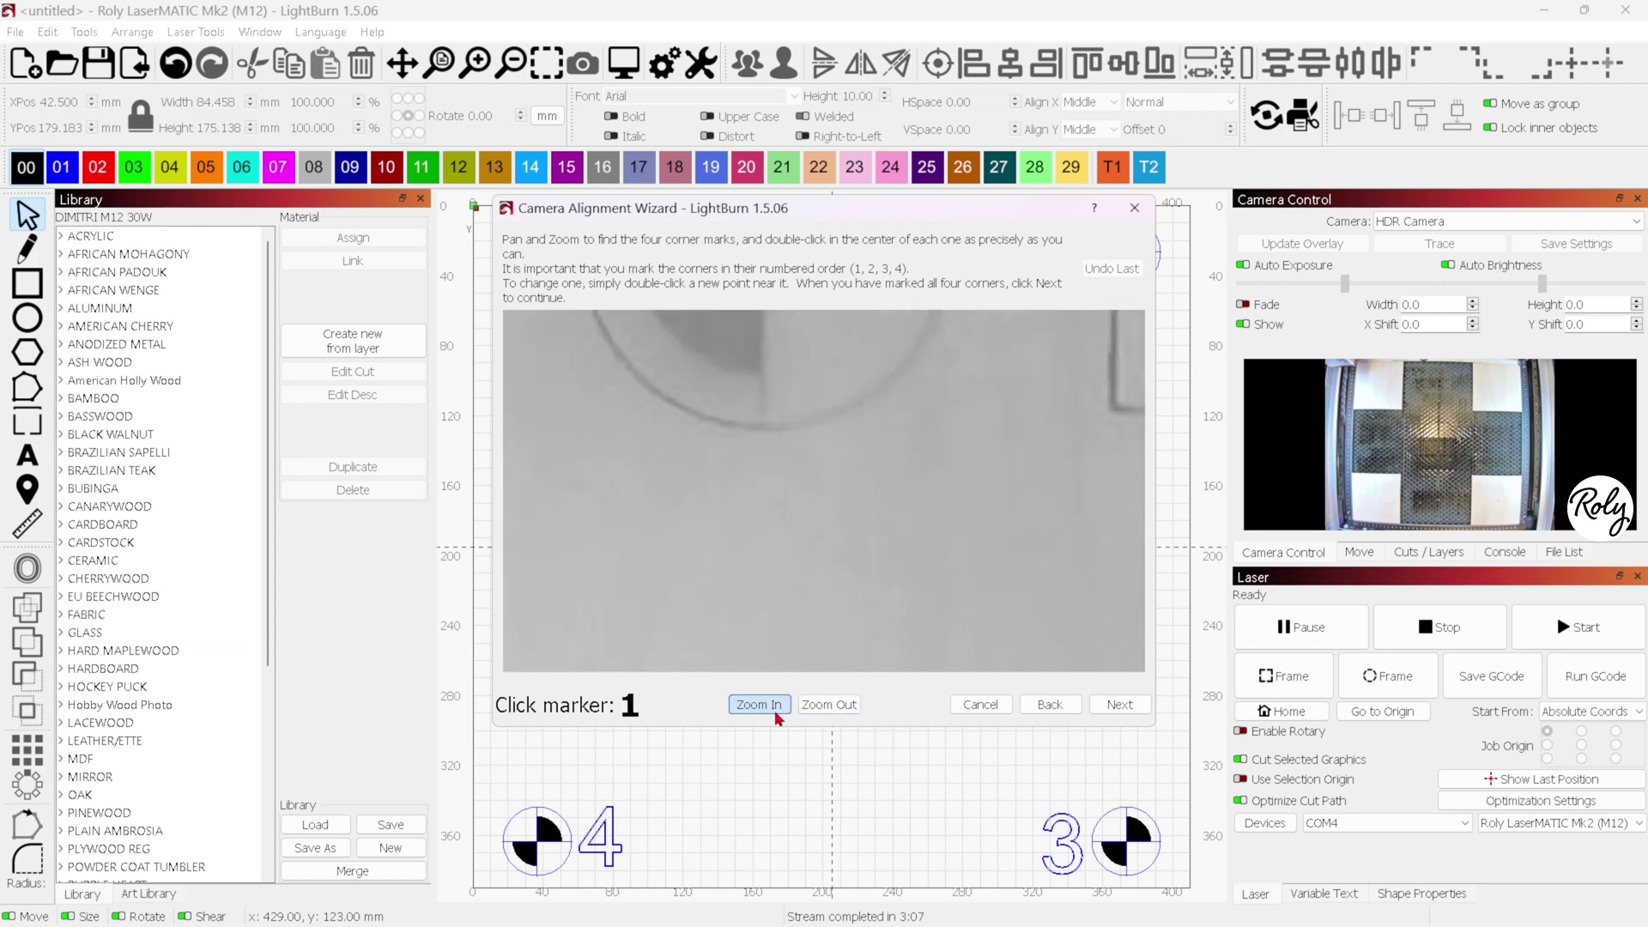
{"action": "left_click", "coordinate": [759, 704]}
{"action": "left_click_drag", "start_coordinate": [765, 456], "coordinate": [823, 720]}
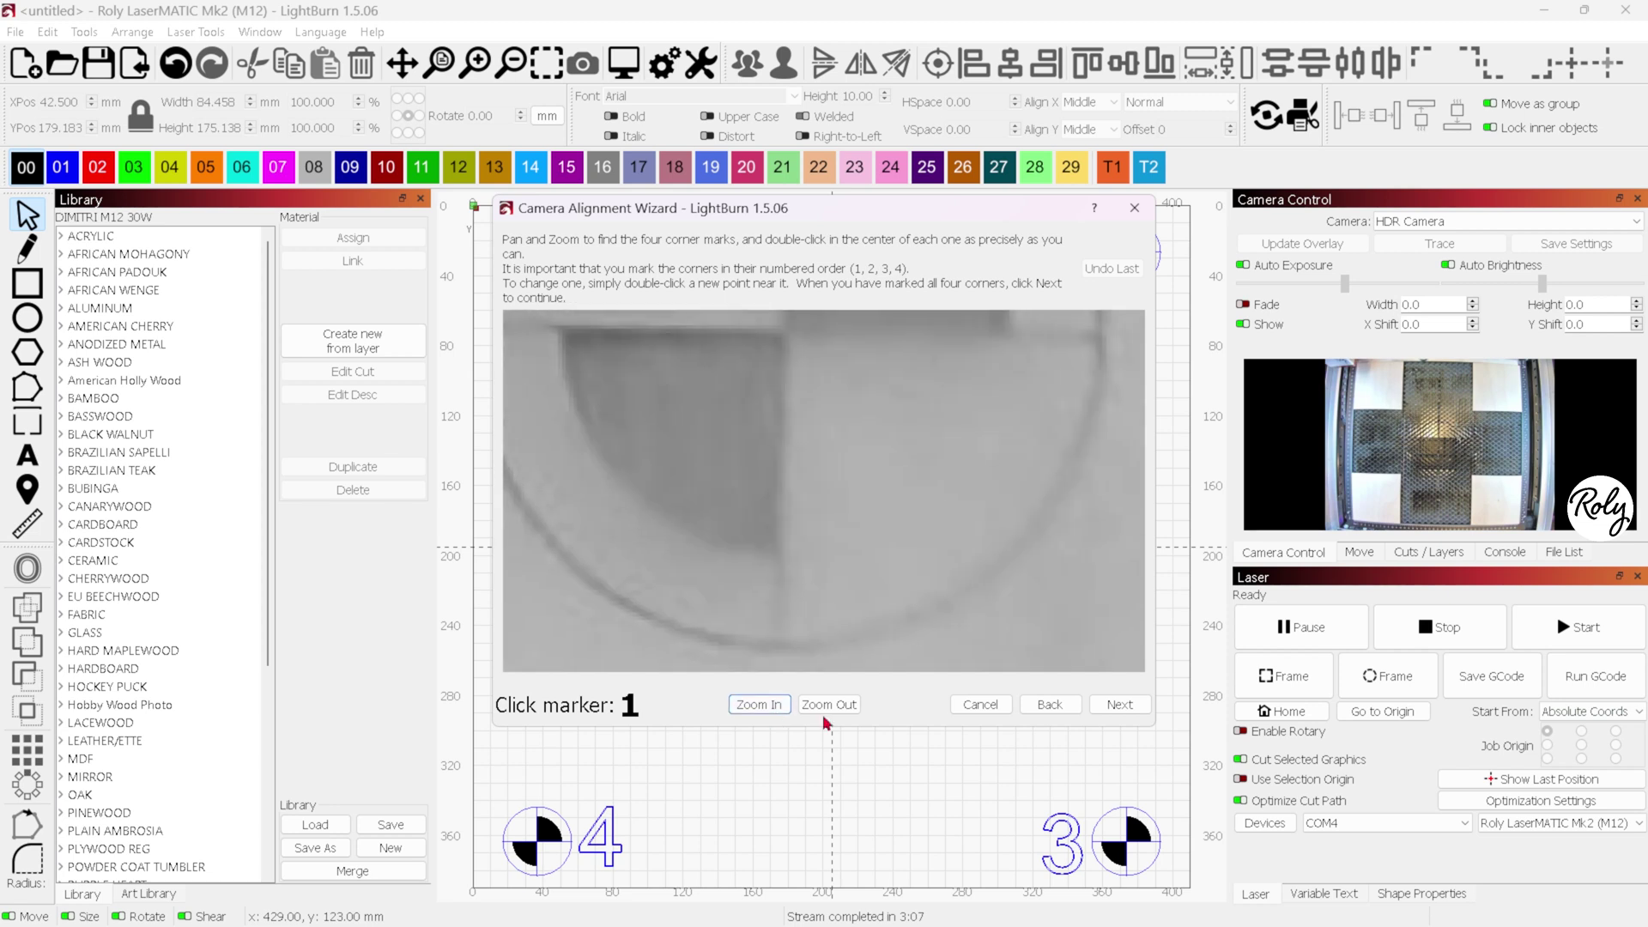
{"action": "left_click_drag", "start_coordinate": [773, 415], "coordinate": [785, 558]}
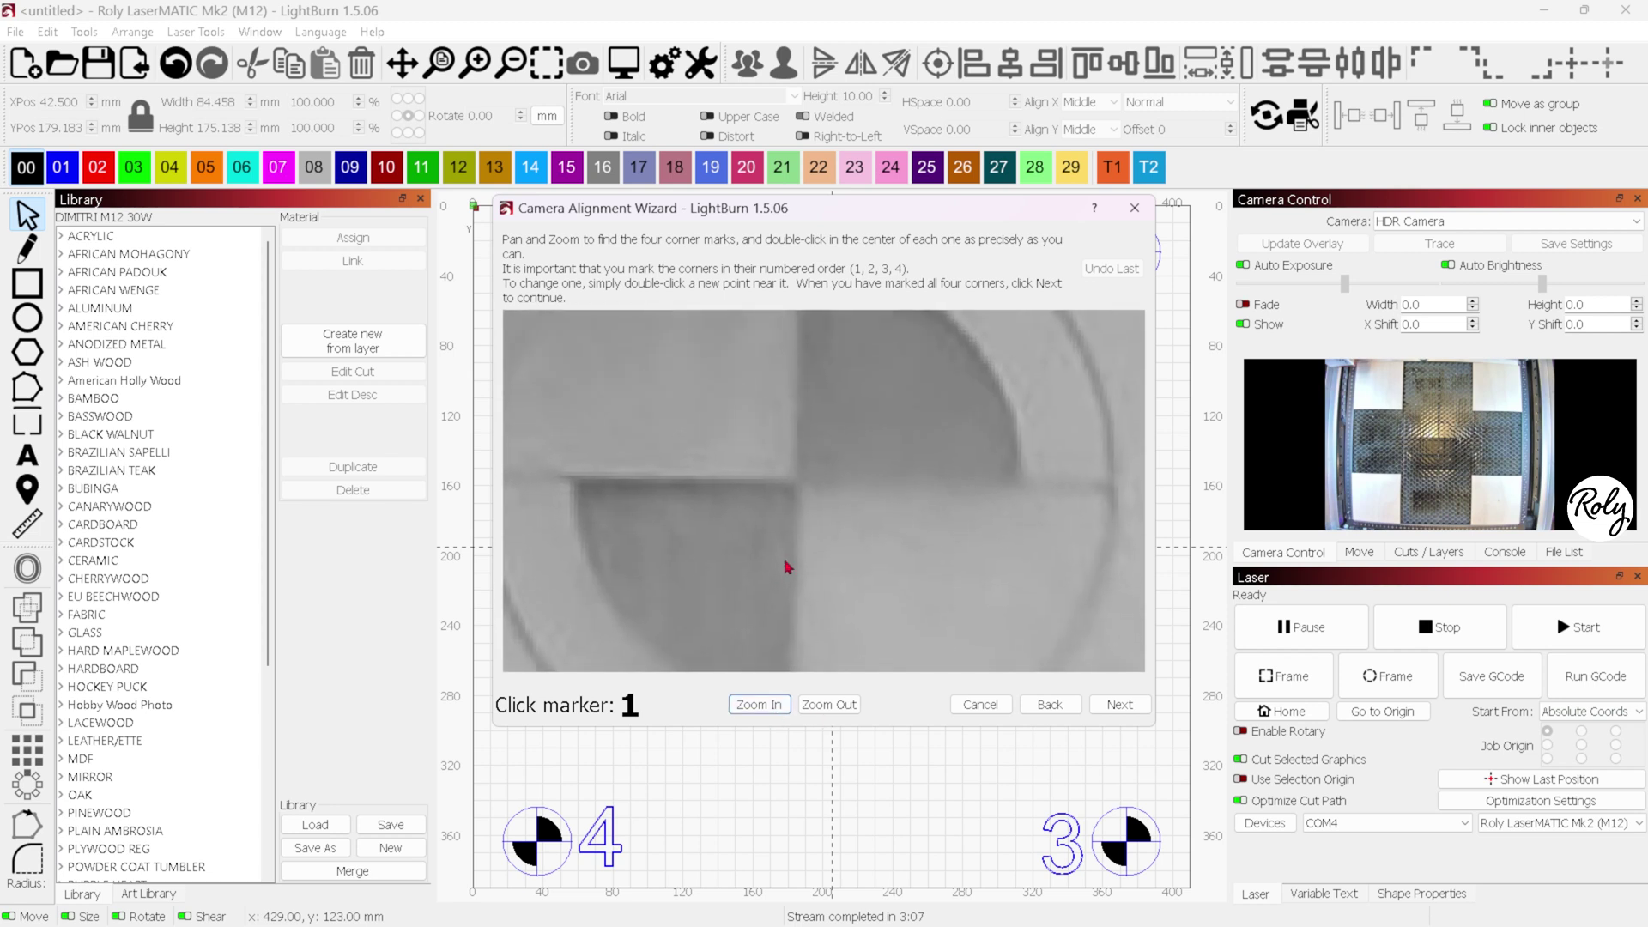
{"action": "double_click", "coordinate": [796, 479]}
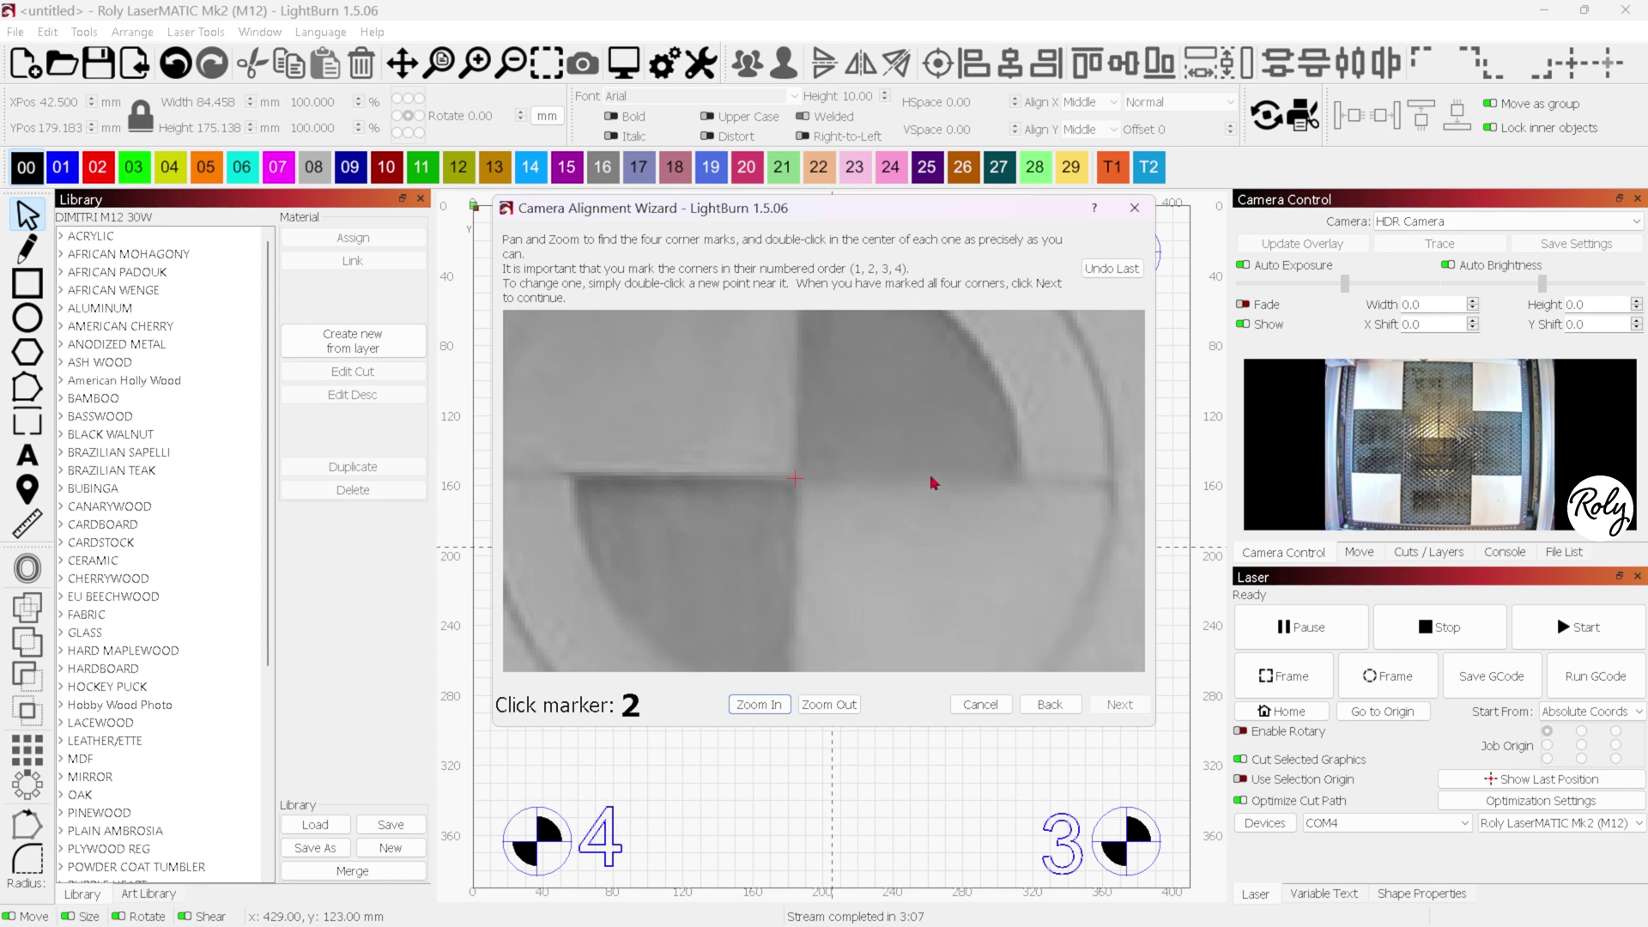
- Mark the exact center of corner target 2 again in the captured alignment image
{"action": "scroll", "coordinate": [934, 483], "scroll_direction": "down", "scroll_amount": 6}
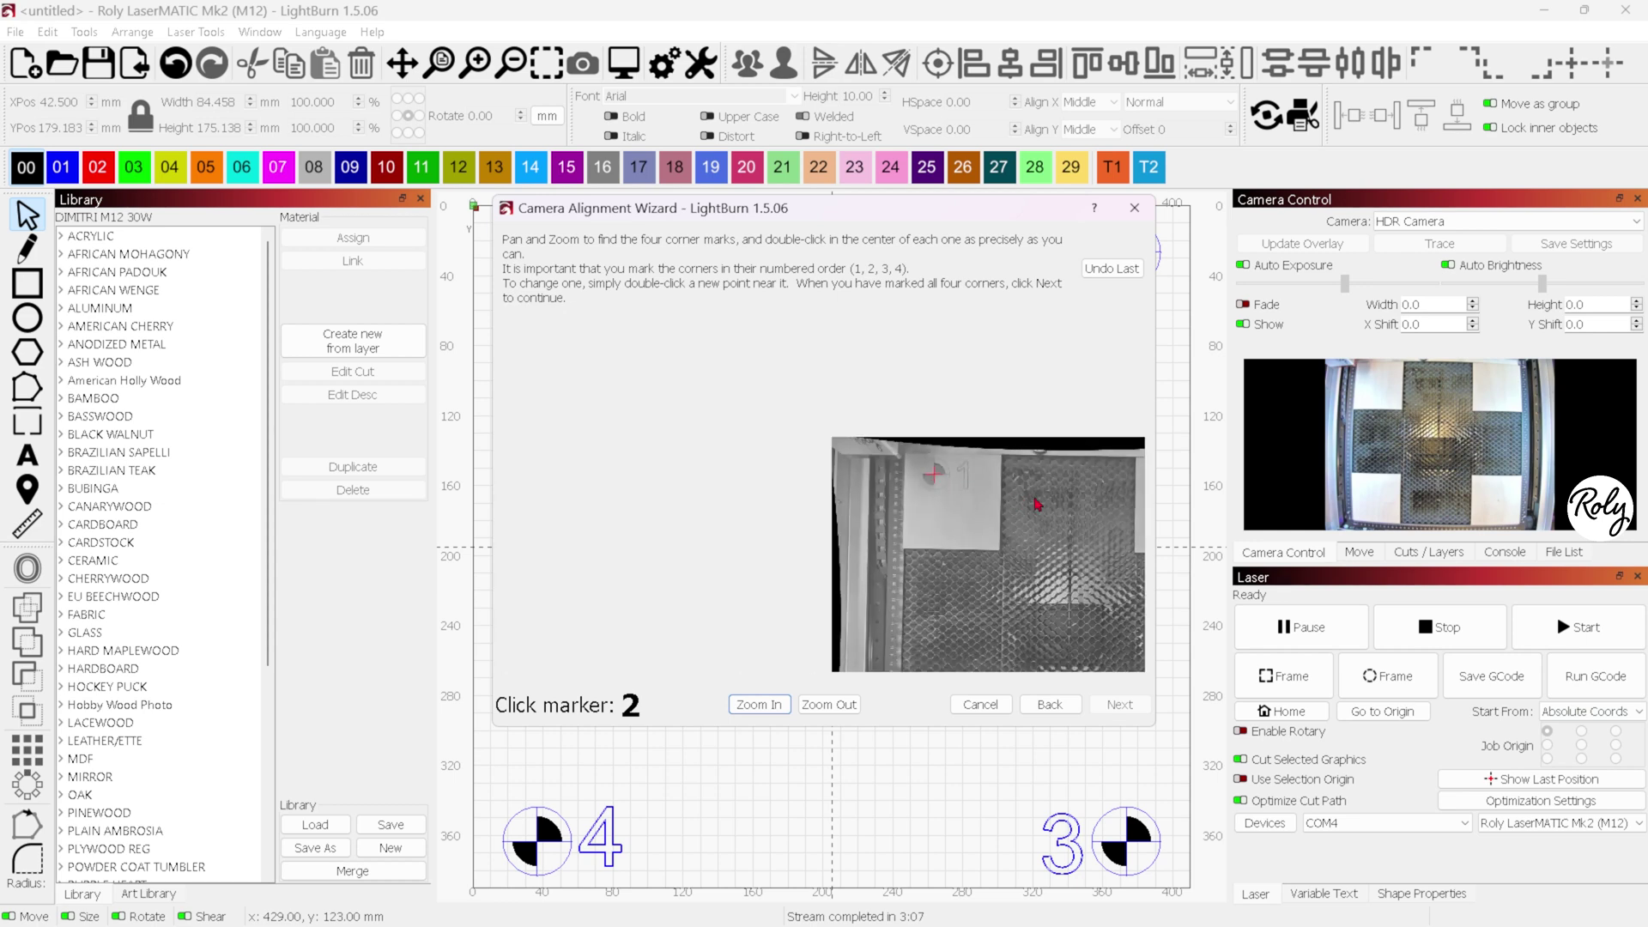
{"action": "scroll", "coordinate": [987, 532], "scroll_direction": "down", "scroll_amount": 2}
{"action": "scroll", "coordinate": [815, 575], "scroll_direction": "up", "scroll_amount": 3}
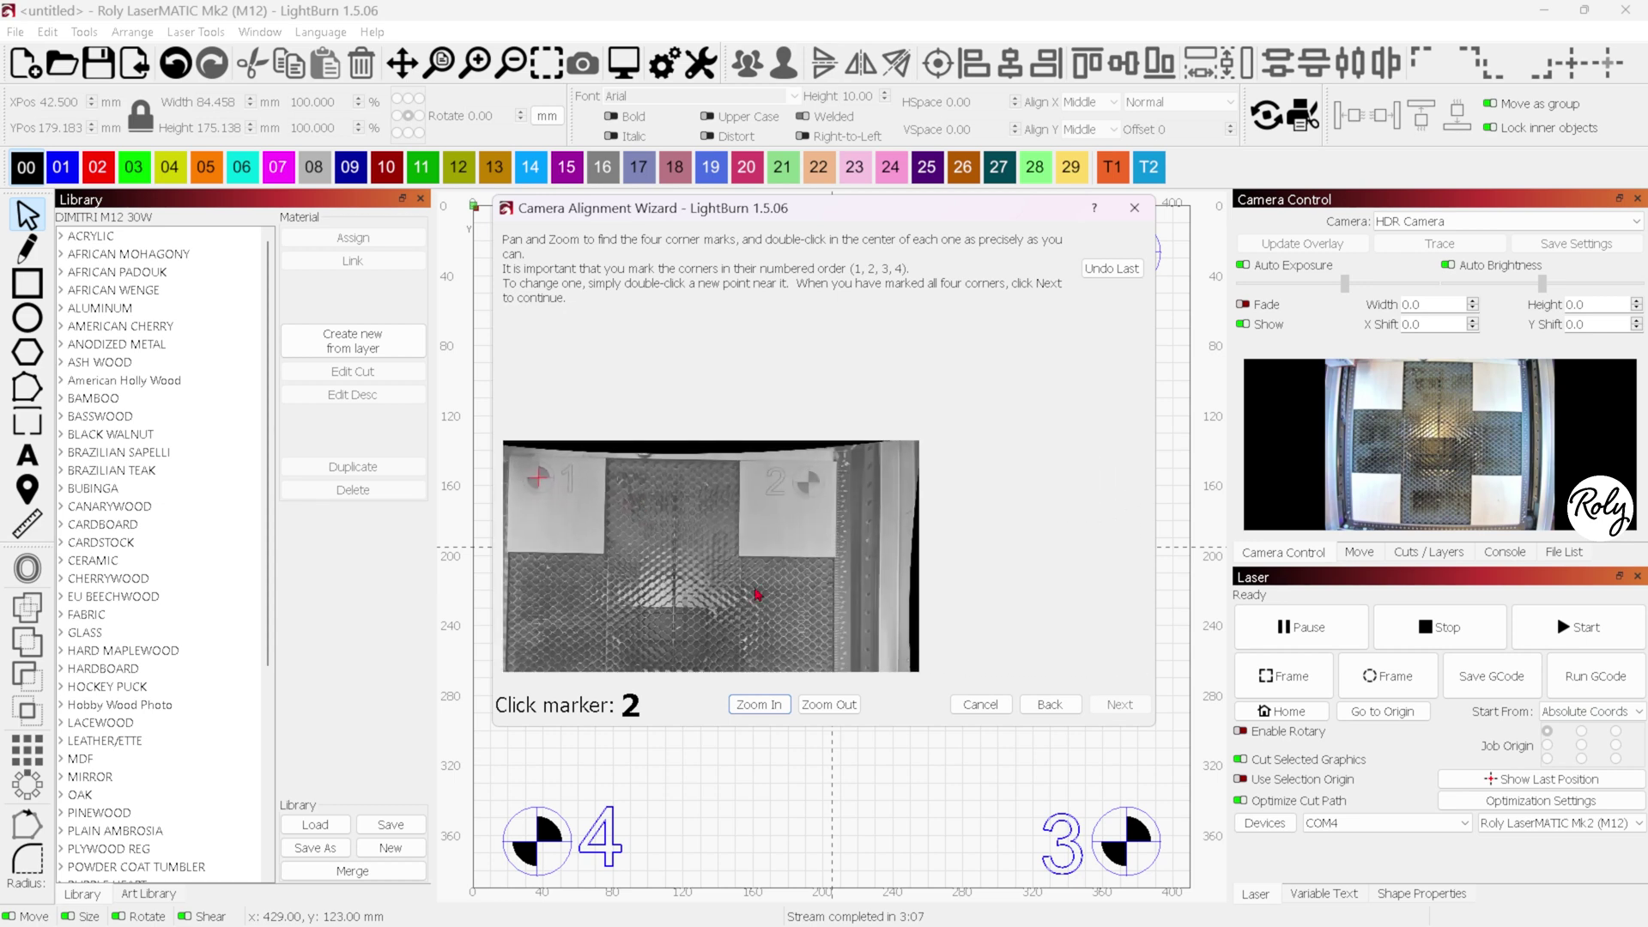
{"action": "scroll", "coordinate": [757, 594], "scroll_direction": "up", "scroll_amount": 6}
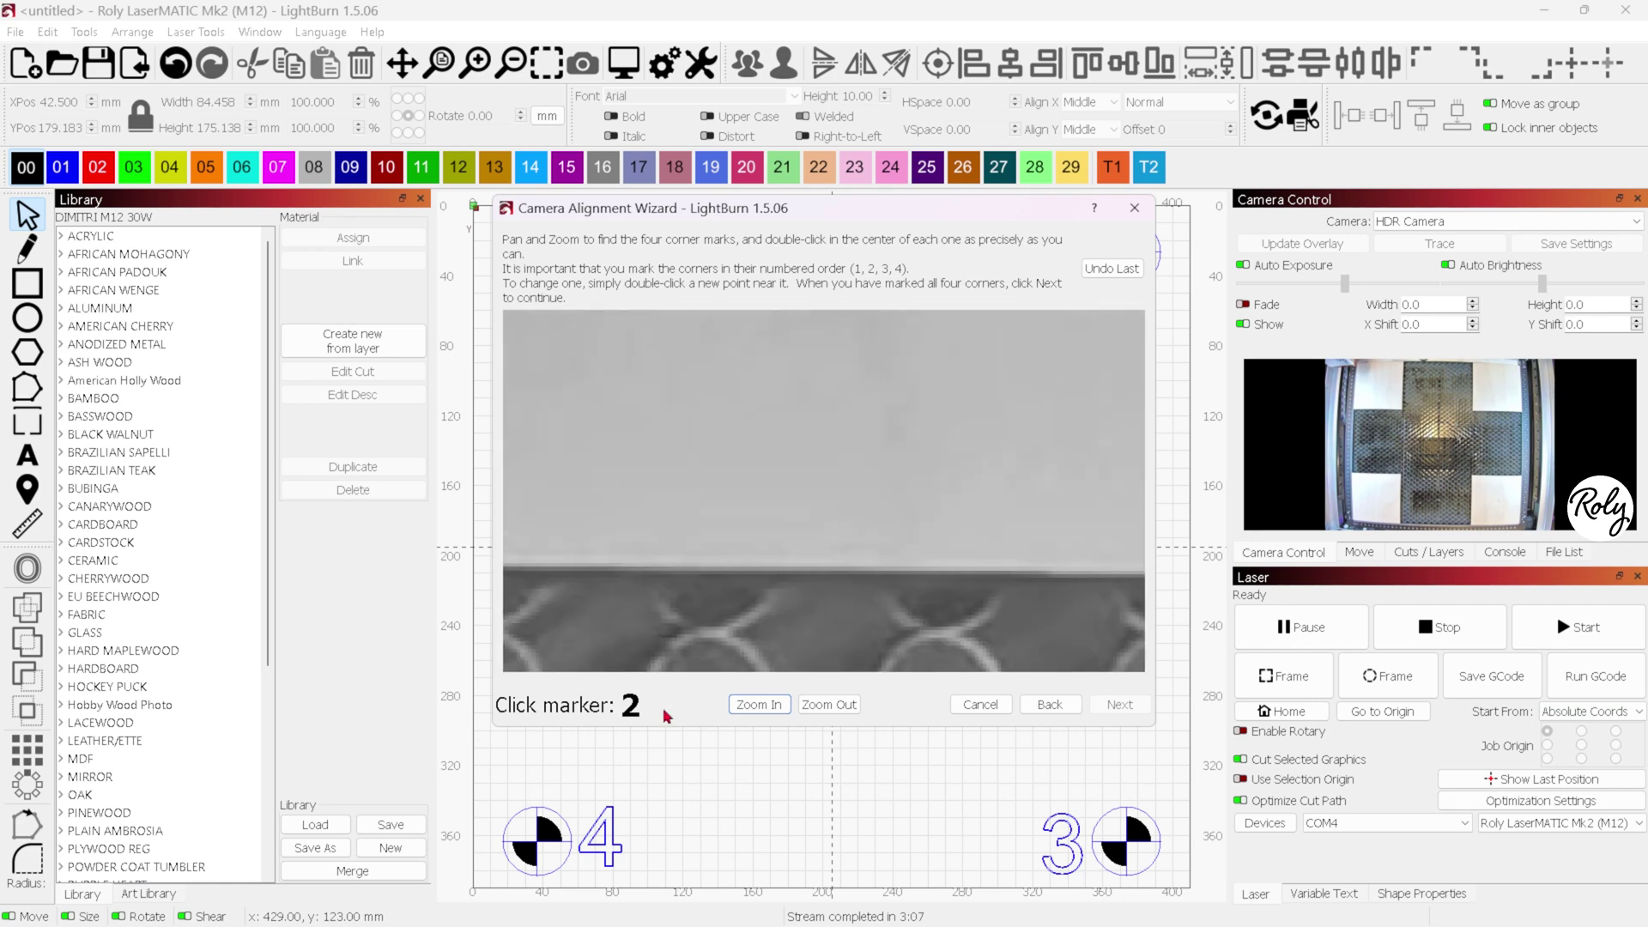
{"action": "scroll", "coordinate": [792, 378], "scroll_direction": "up", "scroll_amount": 3}
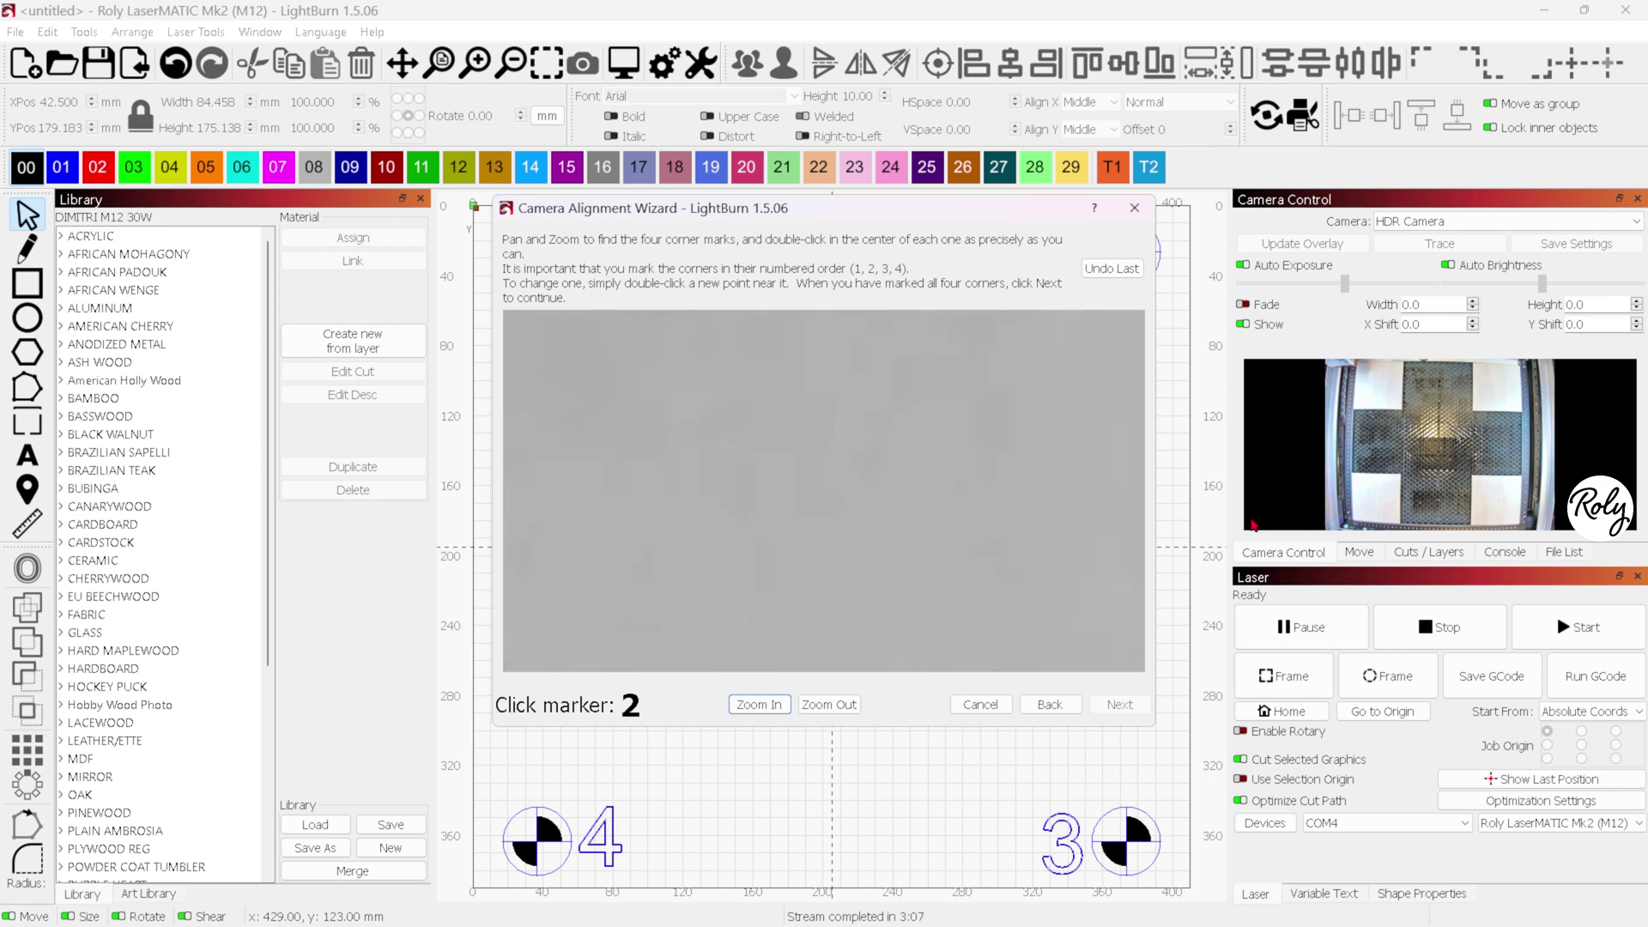
{"action": "left_click", "coordinate": [815, 705]}
{"action": "scroll", "coordinate": [819, 495], "scroll_direction": "up", "scroll_amount": 2}
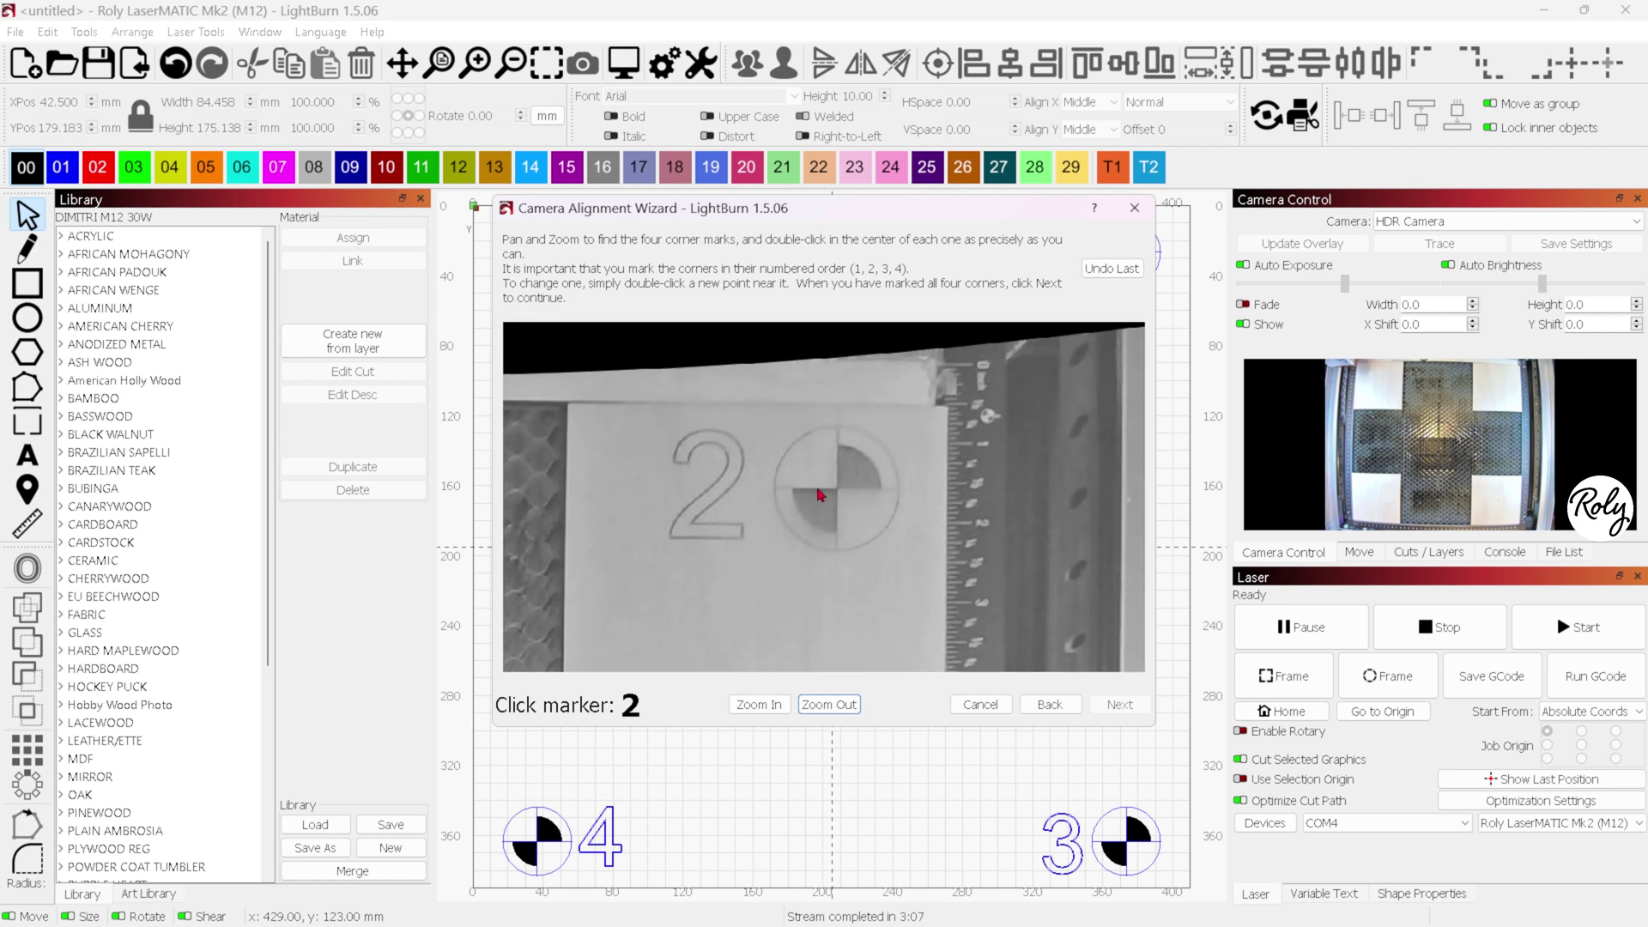
{"action": "left_click", "coordinate": [748, 705]}
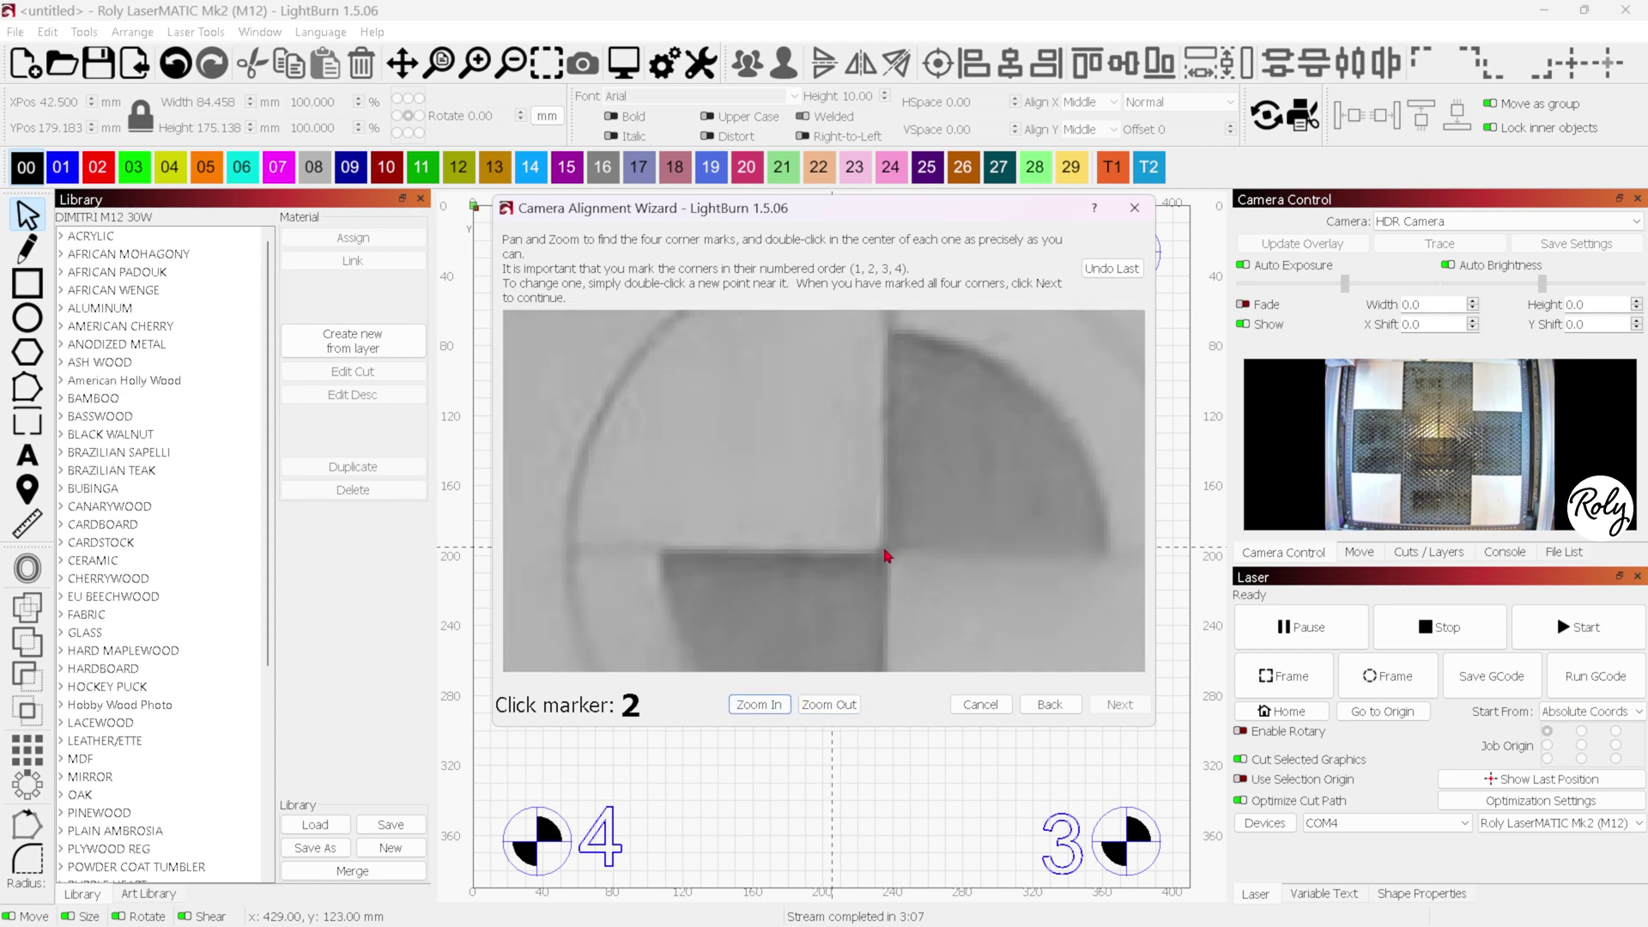
{"action": "scroll", "coordinate": [858, 538], "scroll_direction": "up", "scroll_amount": 1}
{"action": "scroll", "coordinate": [858, 538], "scroll_direction": "up", "scroll_amount": 1}
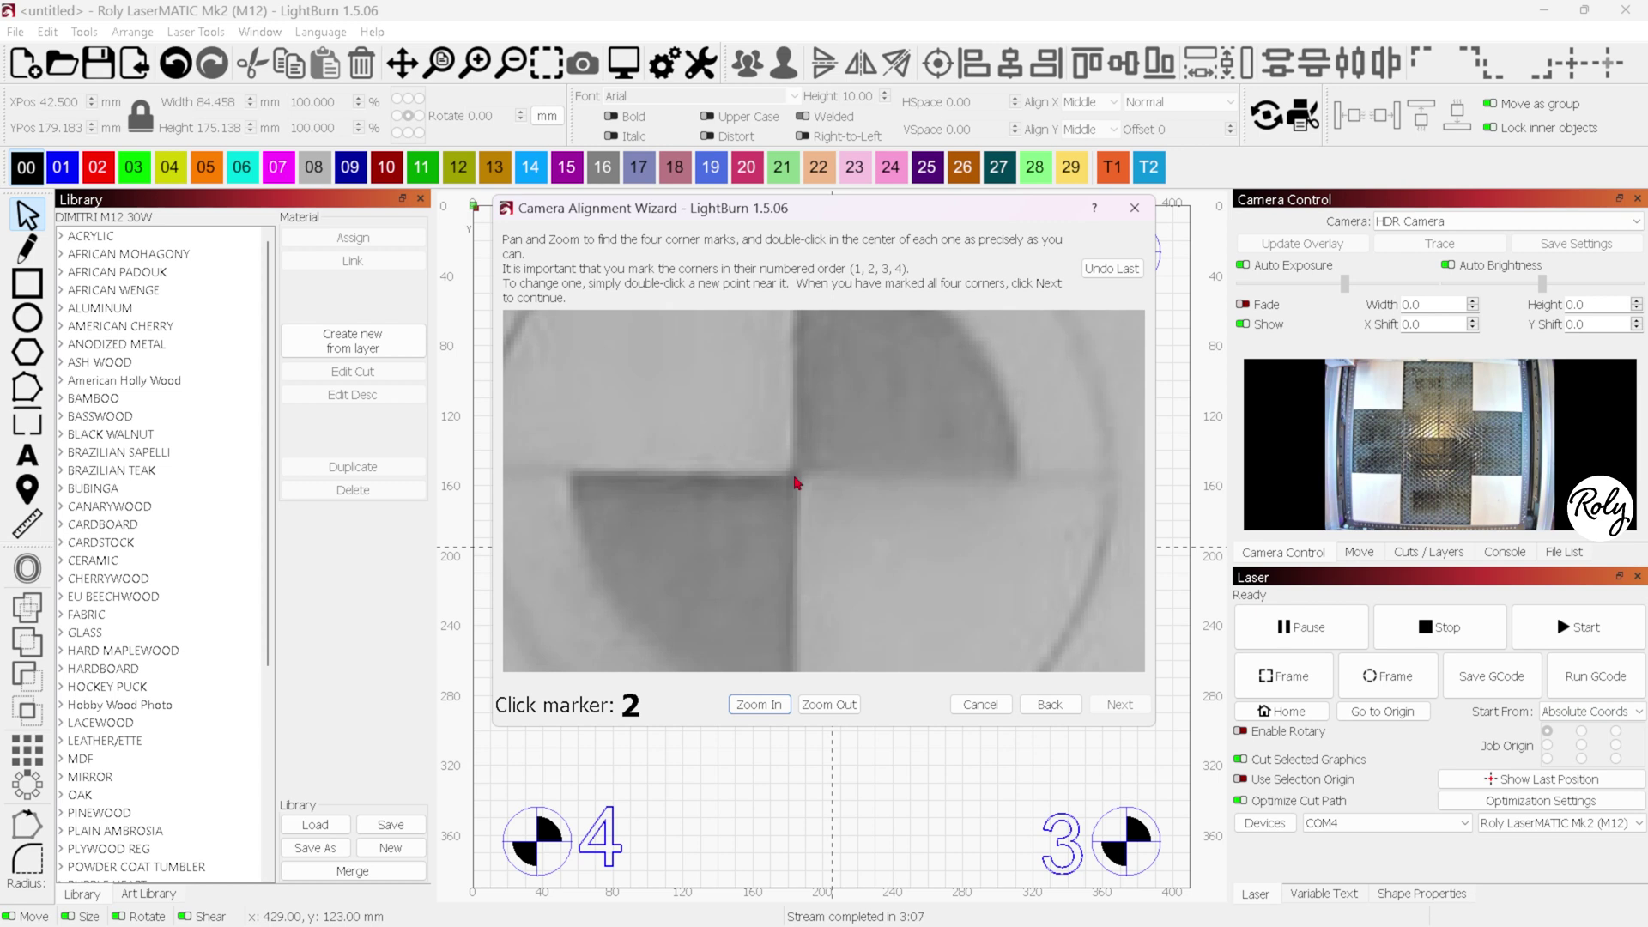
{"action": "double_click", "coordinate": [795, 480]}
{"action": "scroll", "coordinate": [920, 468], "scroll_direction": "down", "scroll_amount": 4}
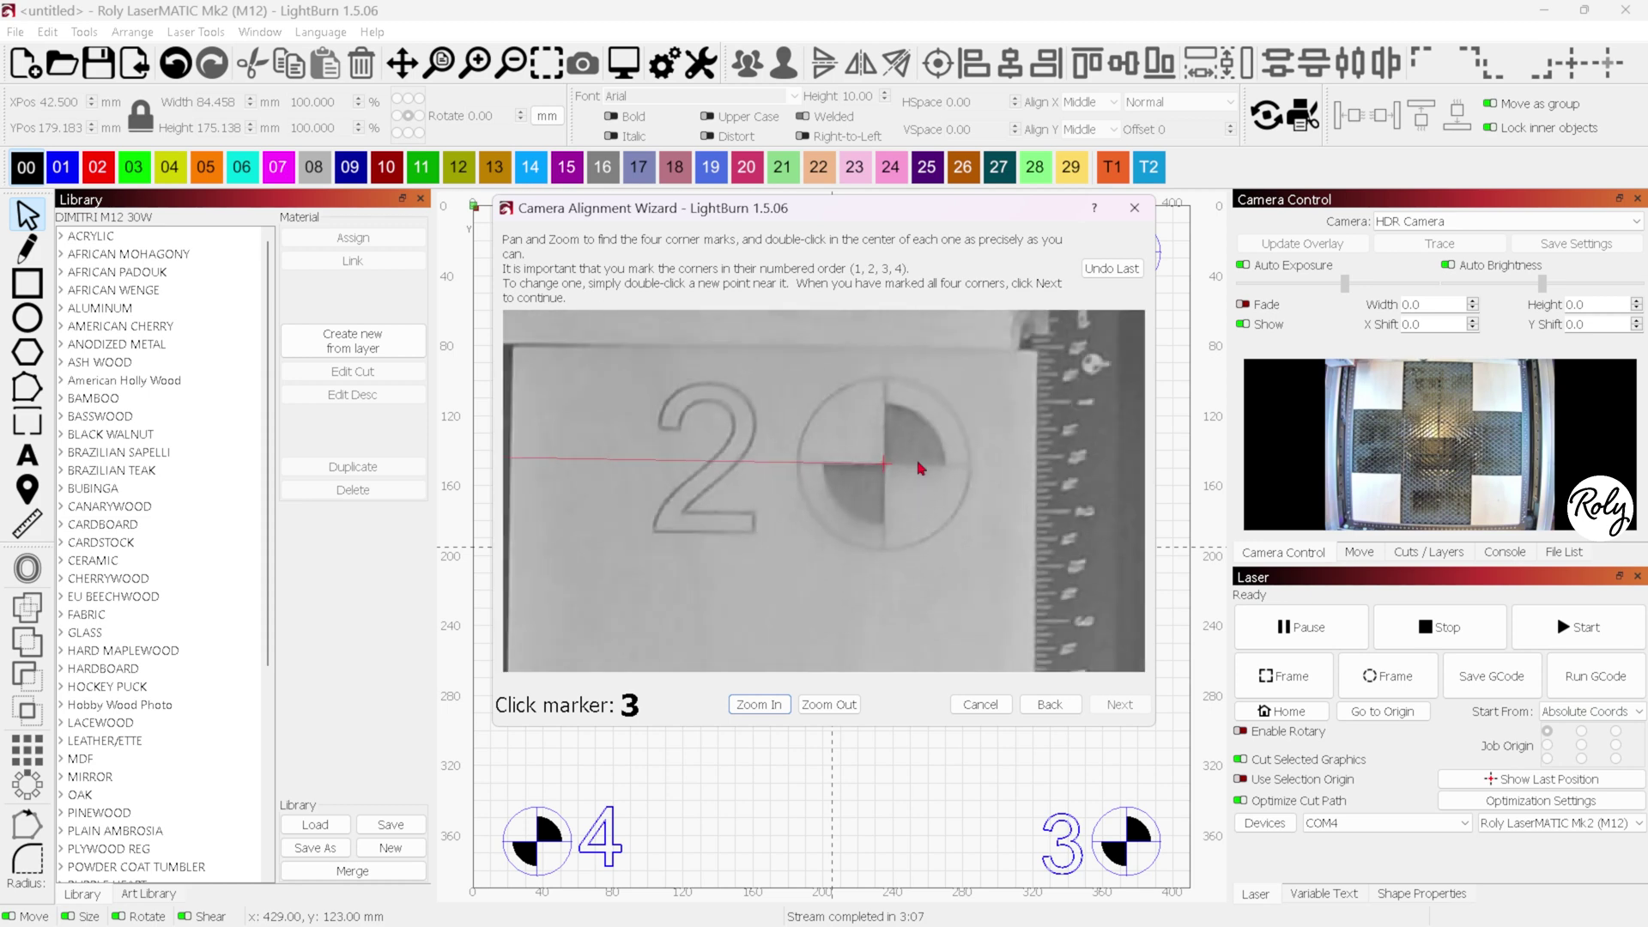
- Mark the exact center of corner target 3 again in the captured alignment image
{"action": "scroll", "coordinate": [917, 466], "scroll_direction": "down", "scroll_amount": 1}
{"action": "scroll", "coordinate": [917, 466], "scroll_direction": "down", "scroll_amount": 3}
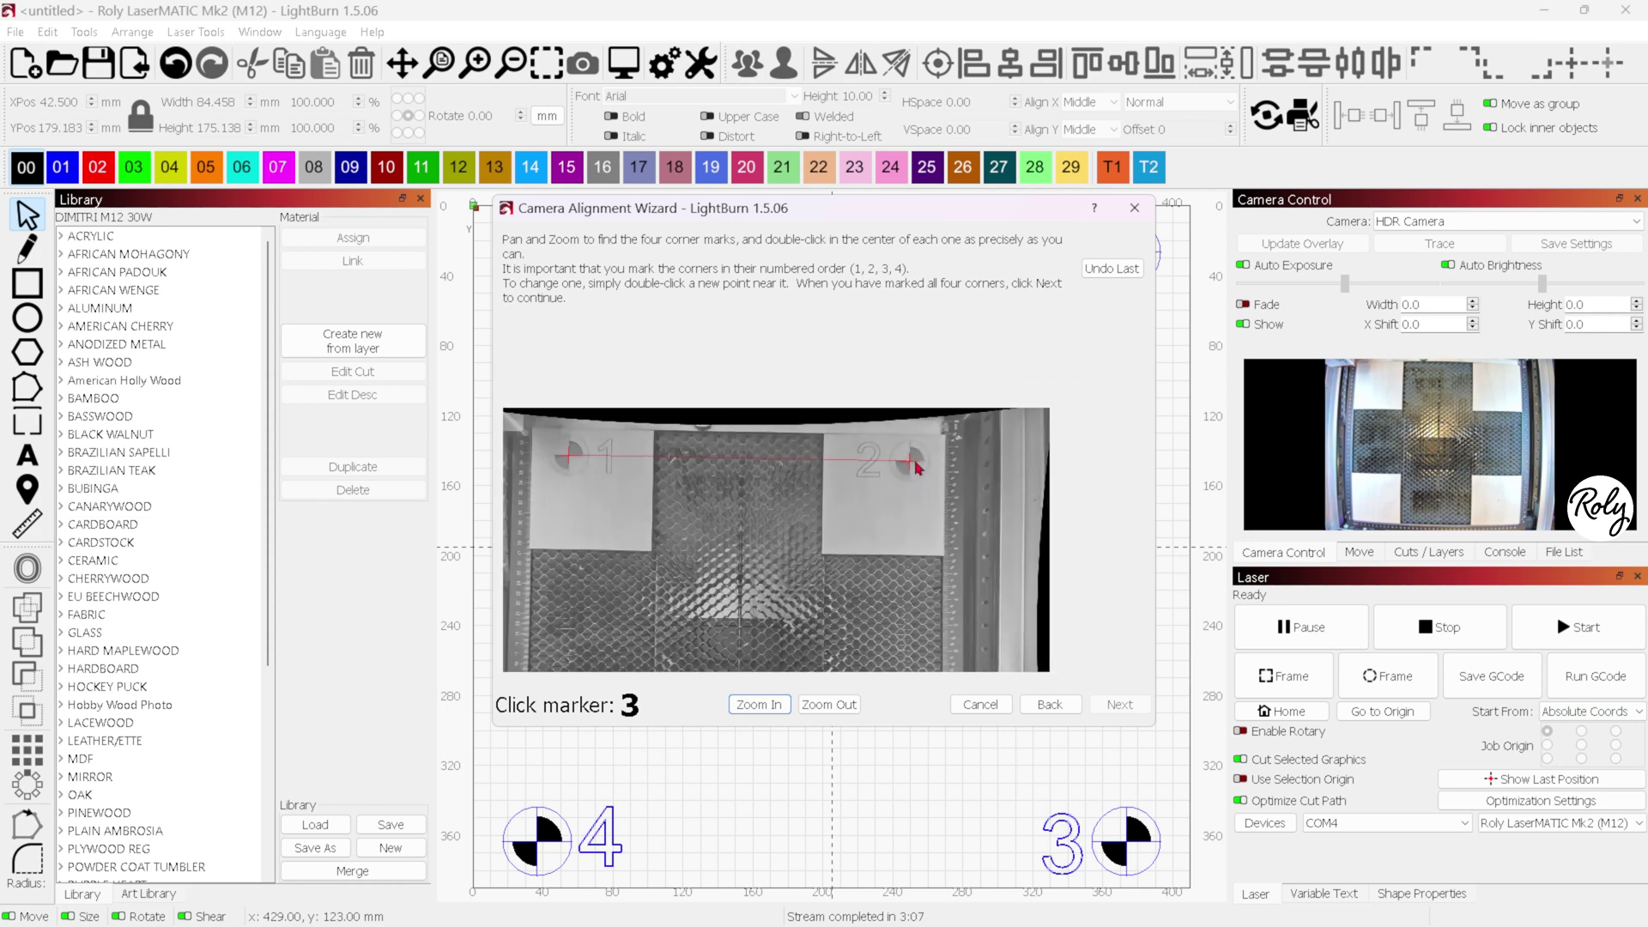
{"action": "left_click_drag", "start_coordinate": [905, 508], "coordinate": [850, 198]}
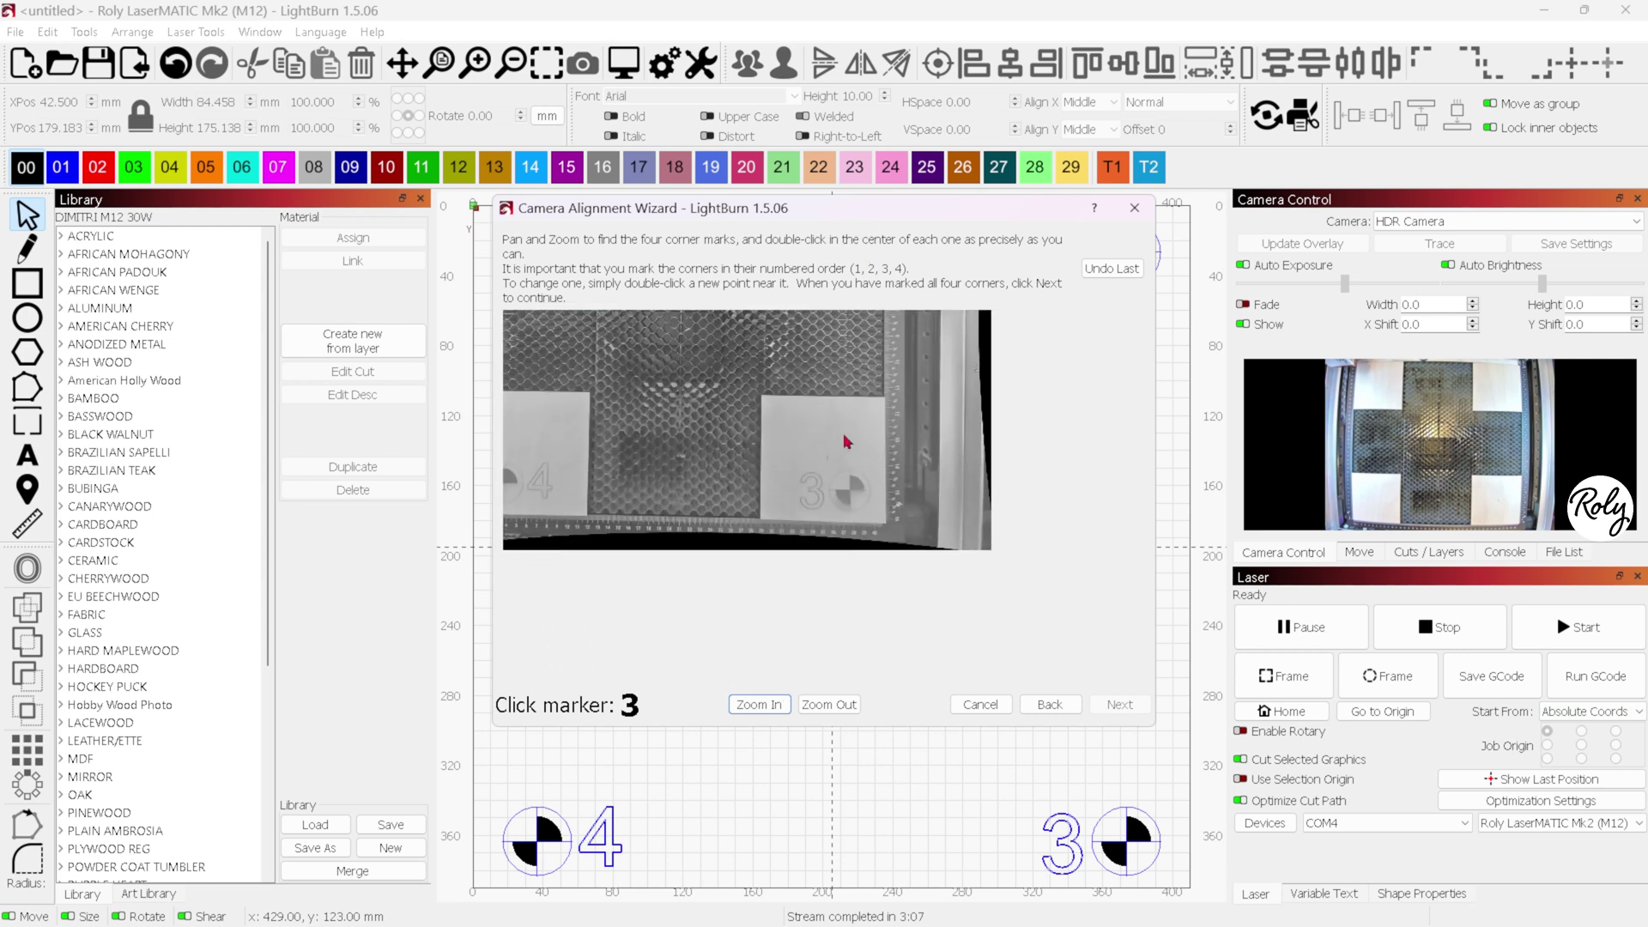
{"action": "scroll", "coordinate": [835, 438], "scroll_direction": "up", "scroll_amount": 5}
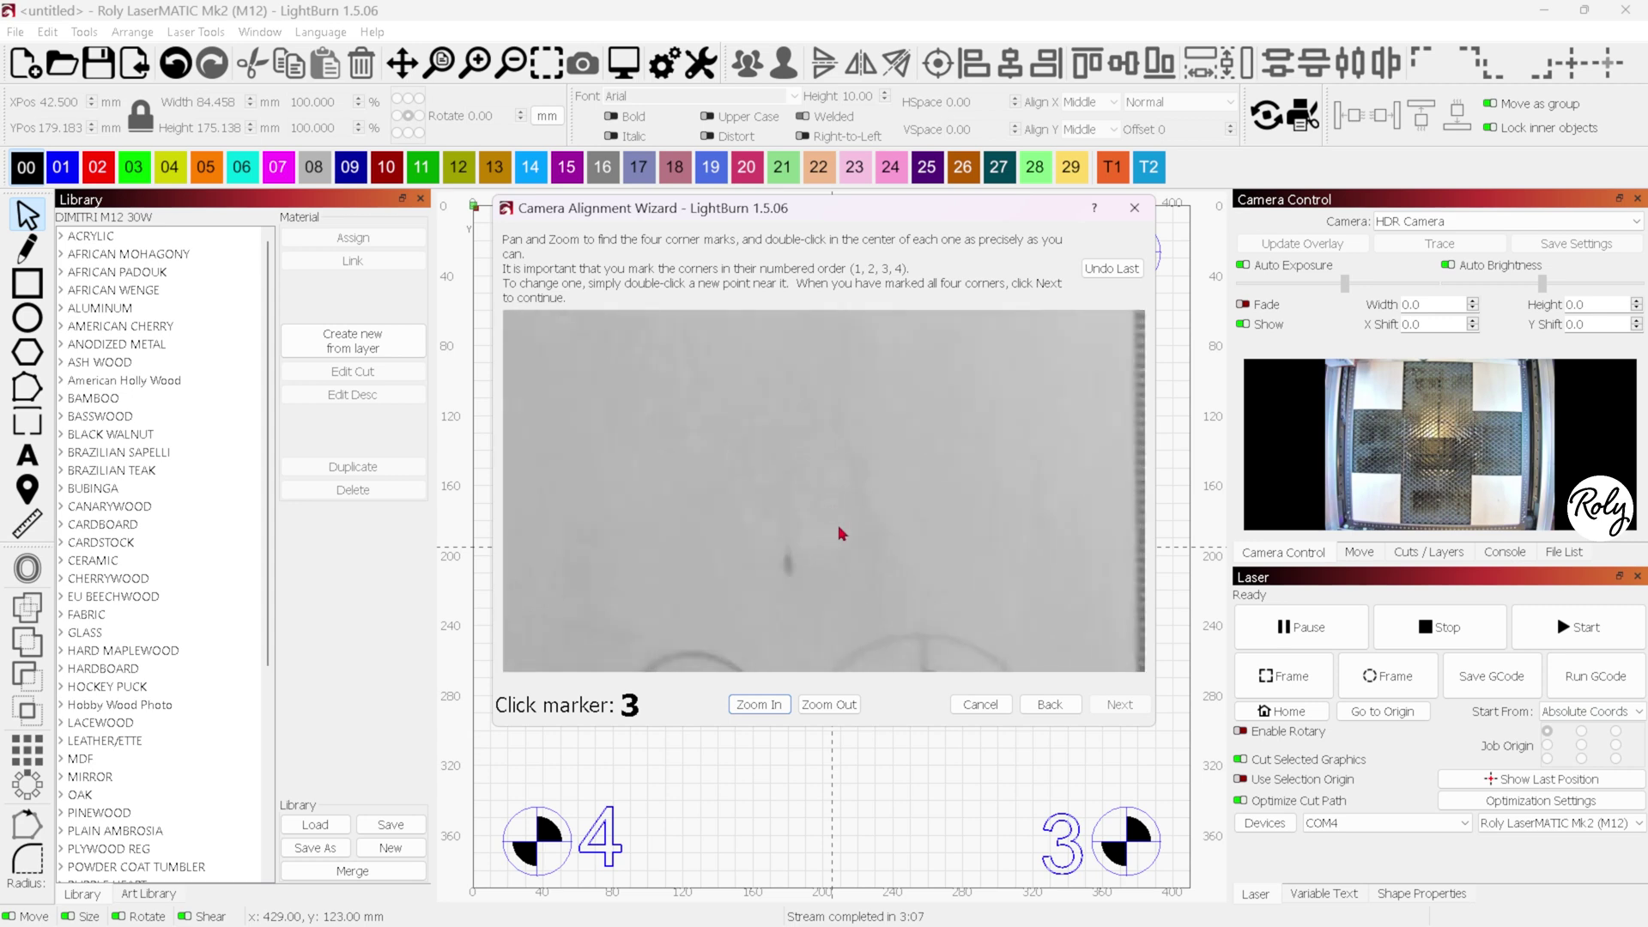
{"action": "mouse_move", "coordinate": [838, 524]}
{"action": "left_mouse_down"}
{"action": "mouse_move", "coordinate": [735, 318]}
{"action": "mouse_move", "coordinate": [718, 232]}
{"action": "left_mouse_up"}
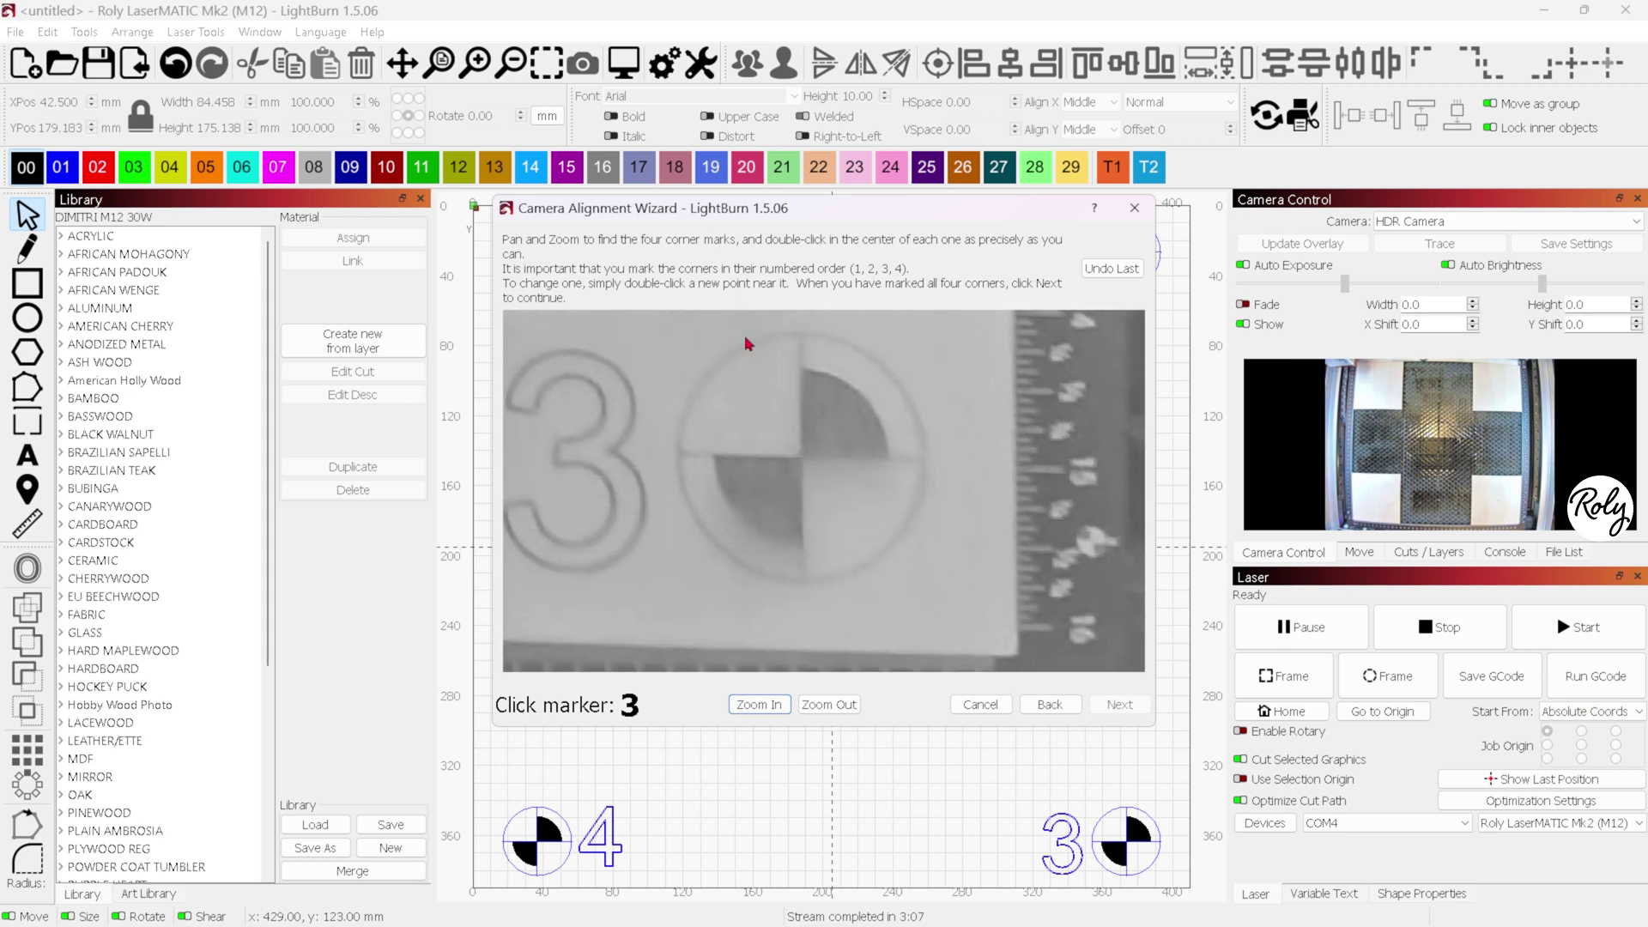
{"action": "scroll", "coordinate": [850, 453], "scroll_direction": "down", "scroll_amount": 3}
{"action": "scroll", "coordinate": [852, 454], "scroll_direction": "up", "scroll_amount": 3}
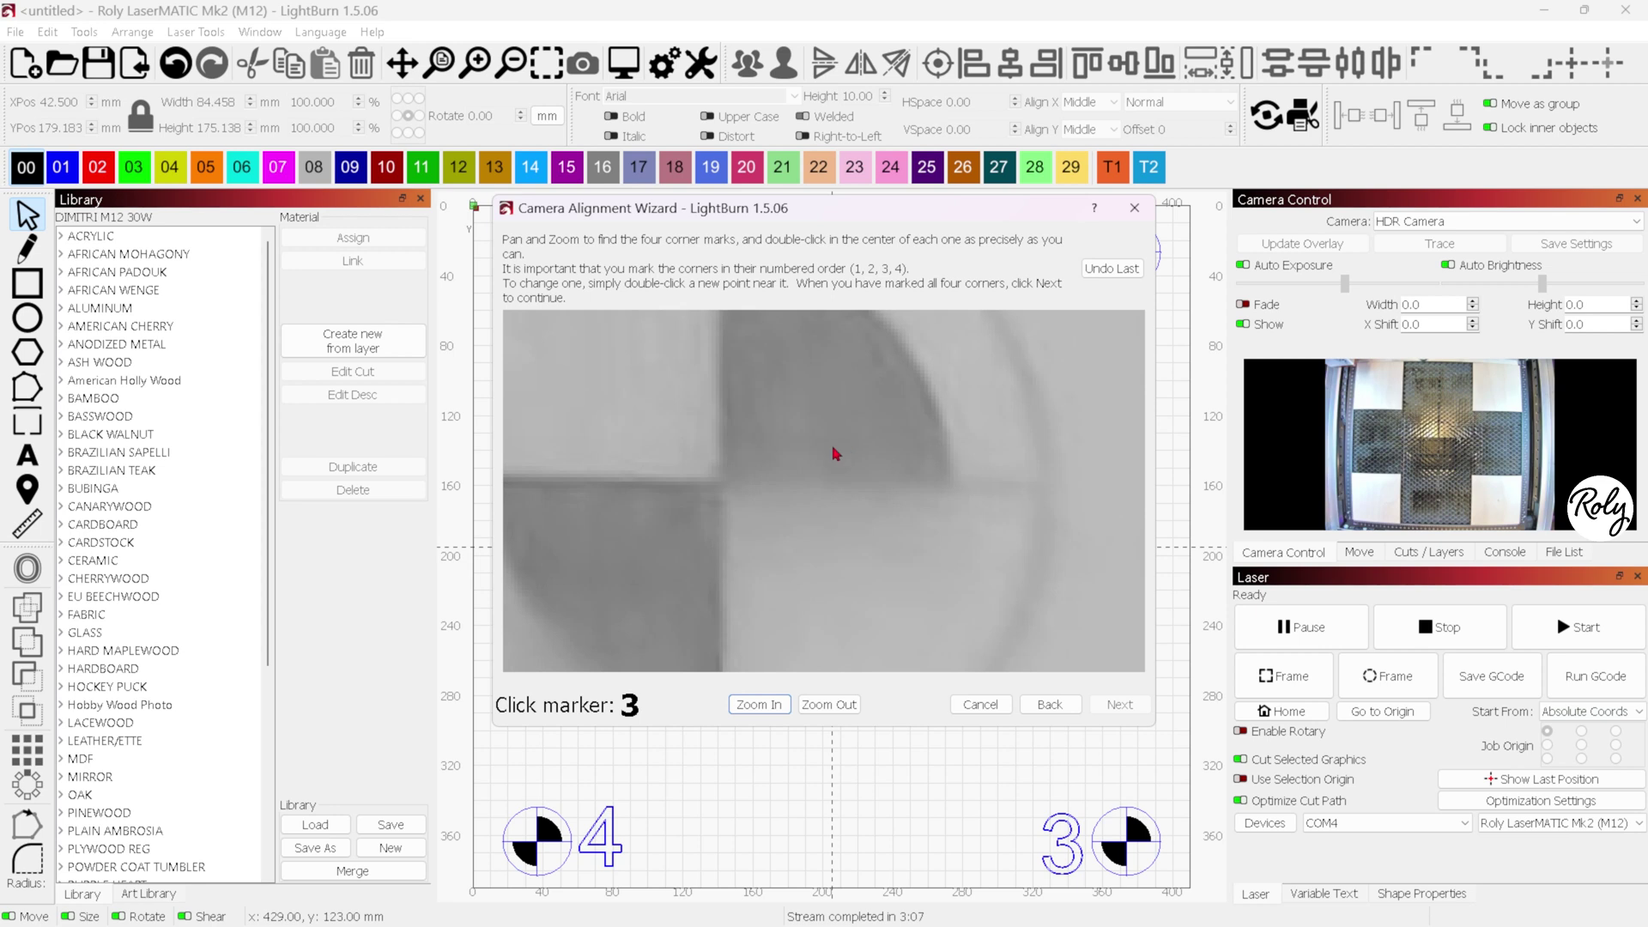
{"action": "left_click_drag", "start_coordinate": [753, 461], "coordinate": [836, 460]}
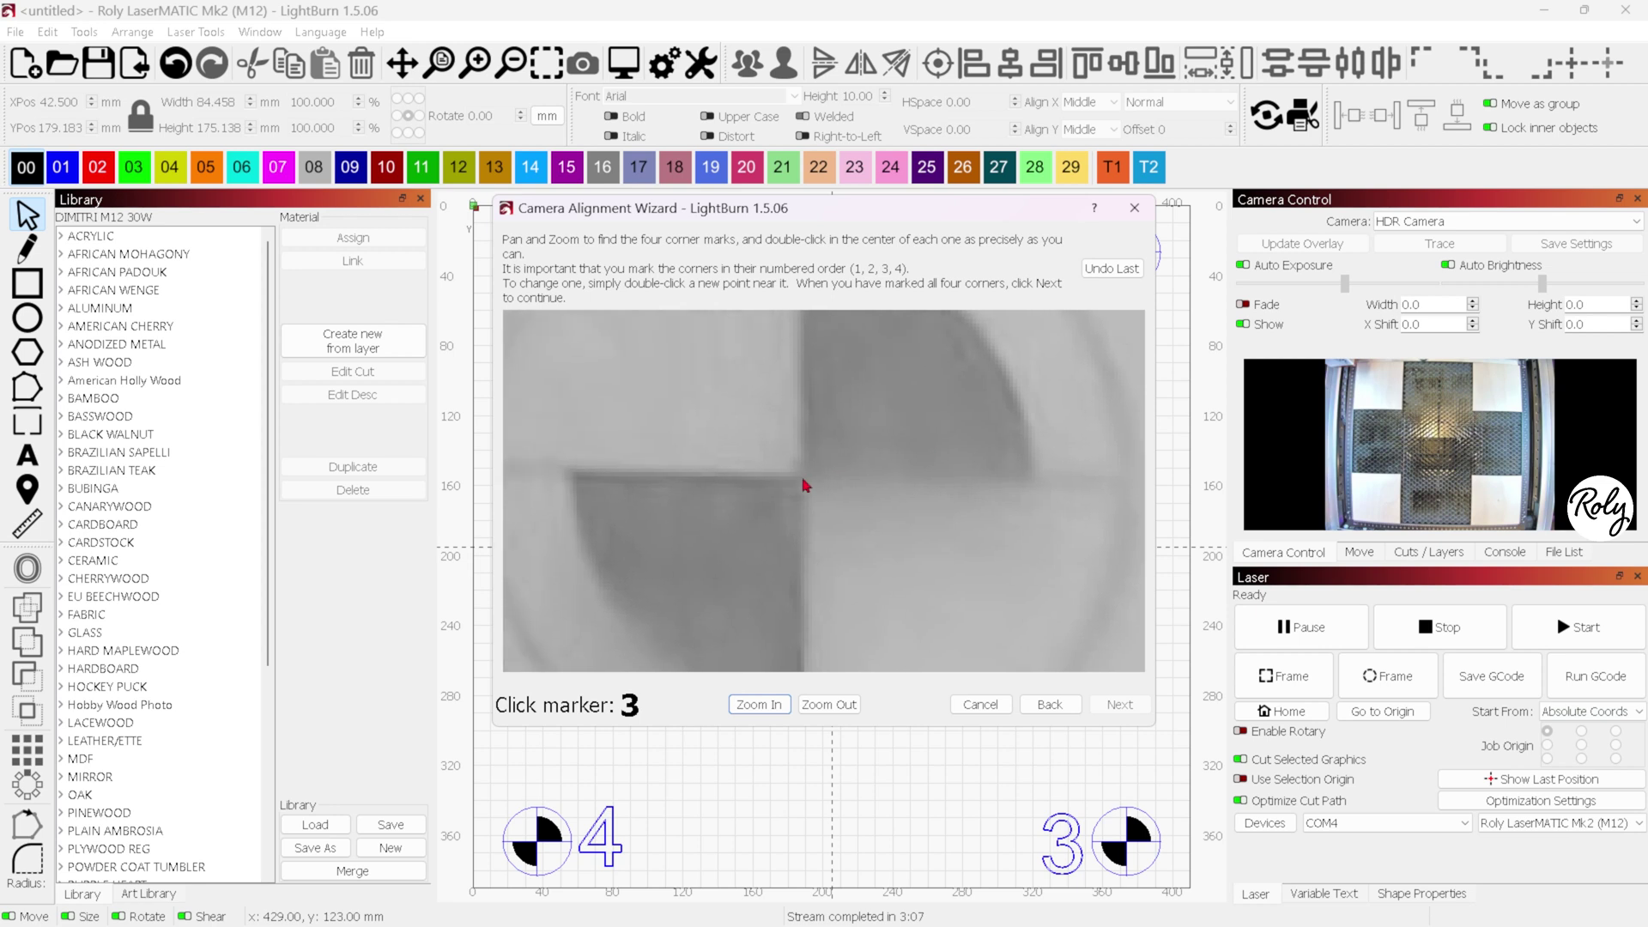
{"action": "double_click", "coordinate": [802, 476]}
- Mark the exact center of corner target 4 again in the captured alignment image
{"action": "scroll", "coordinate": [786, 483], "scroll_direction": "down", "scroll_amount": 5}
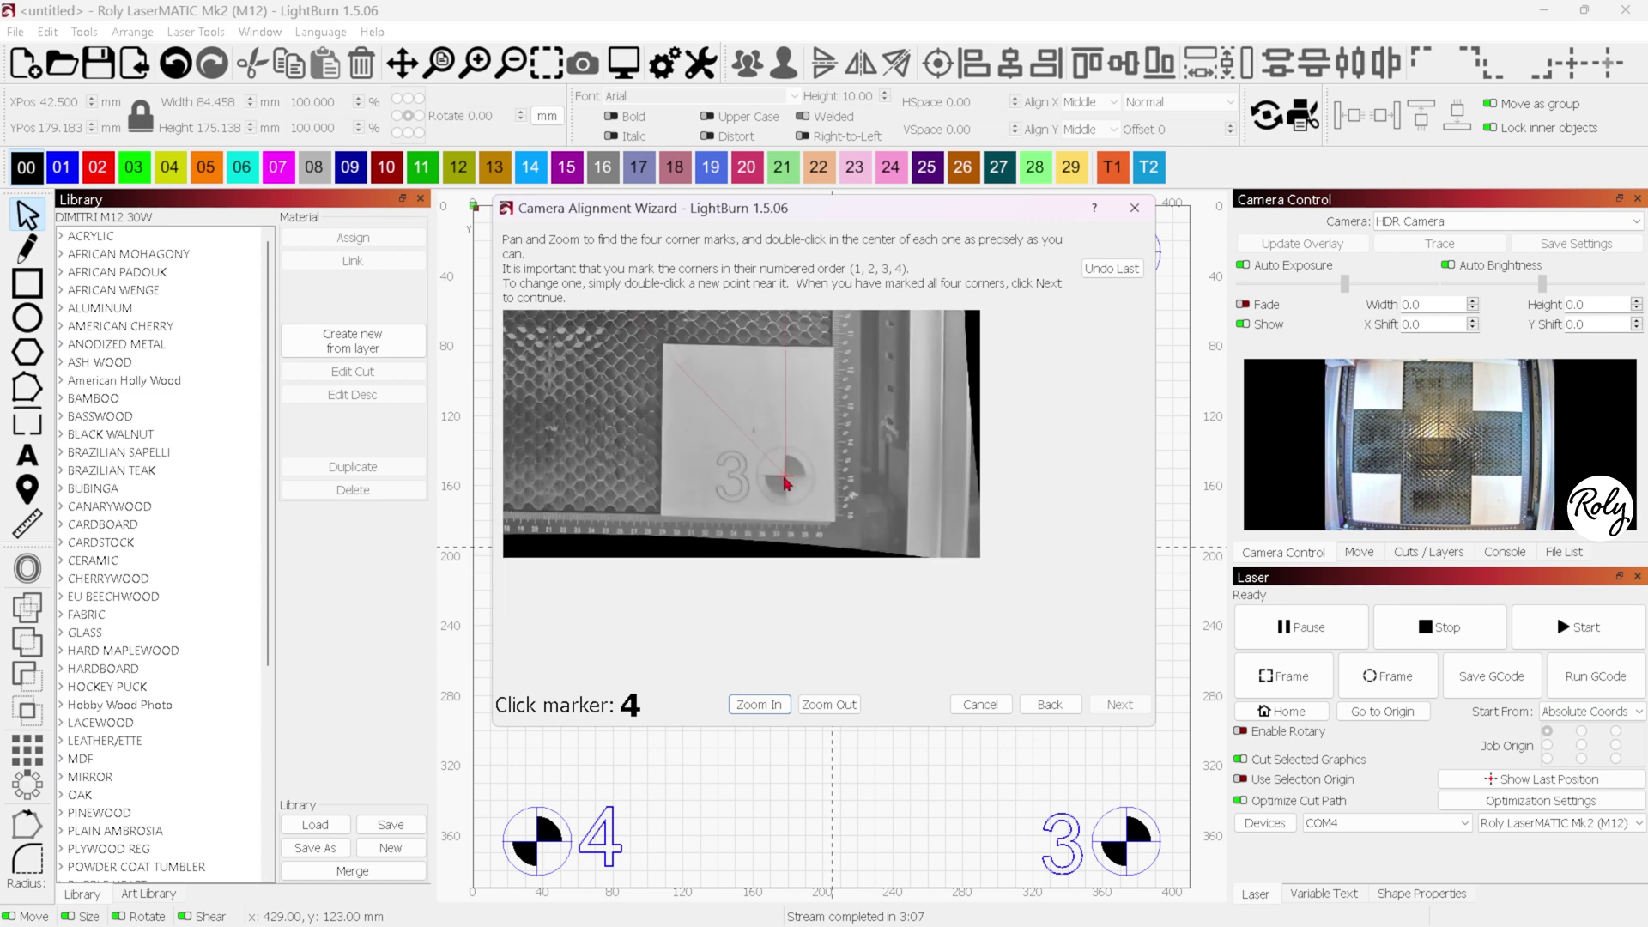
{"action": "left_click_drag", "start_coordinate": [615, 476], "coordinate": [1077, 499]}
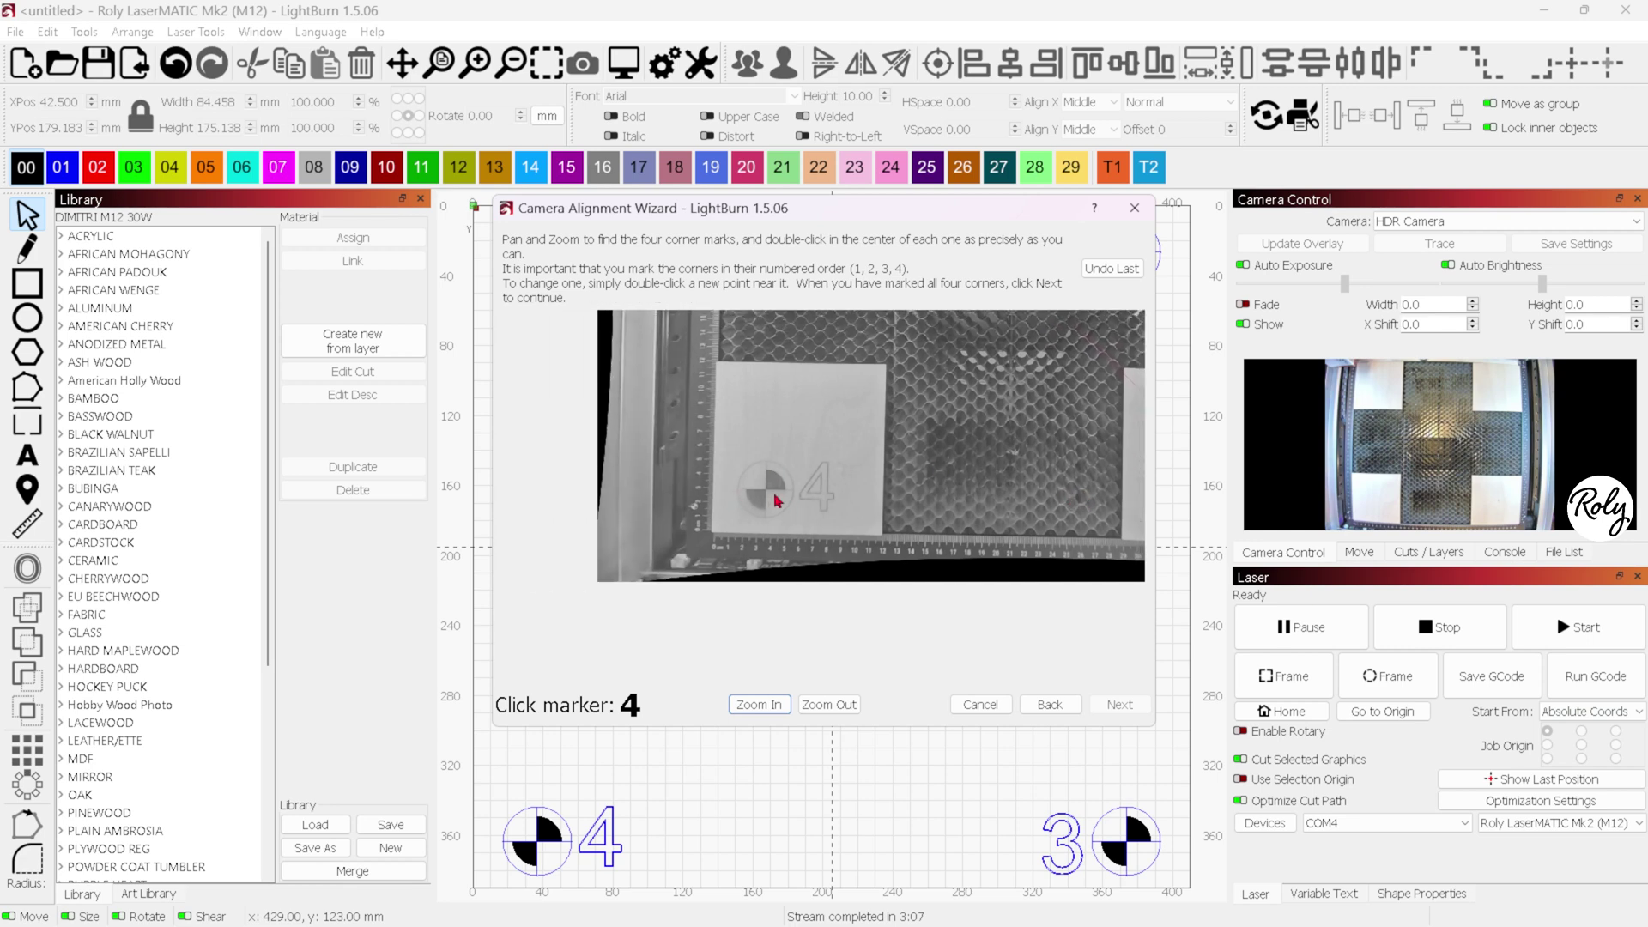
{"action": "scroll", "coordinate": [776, 499], "scroll_direction": "up", "scroll_amount": 6}
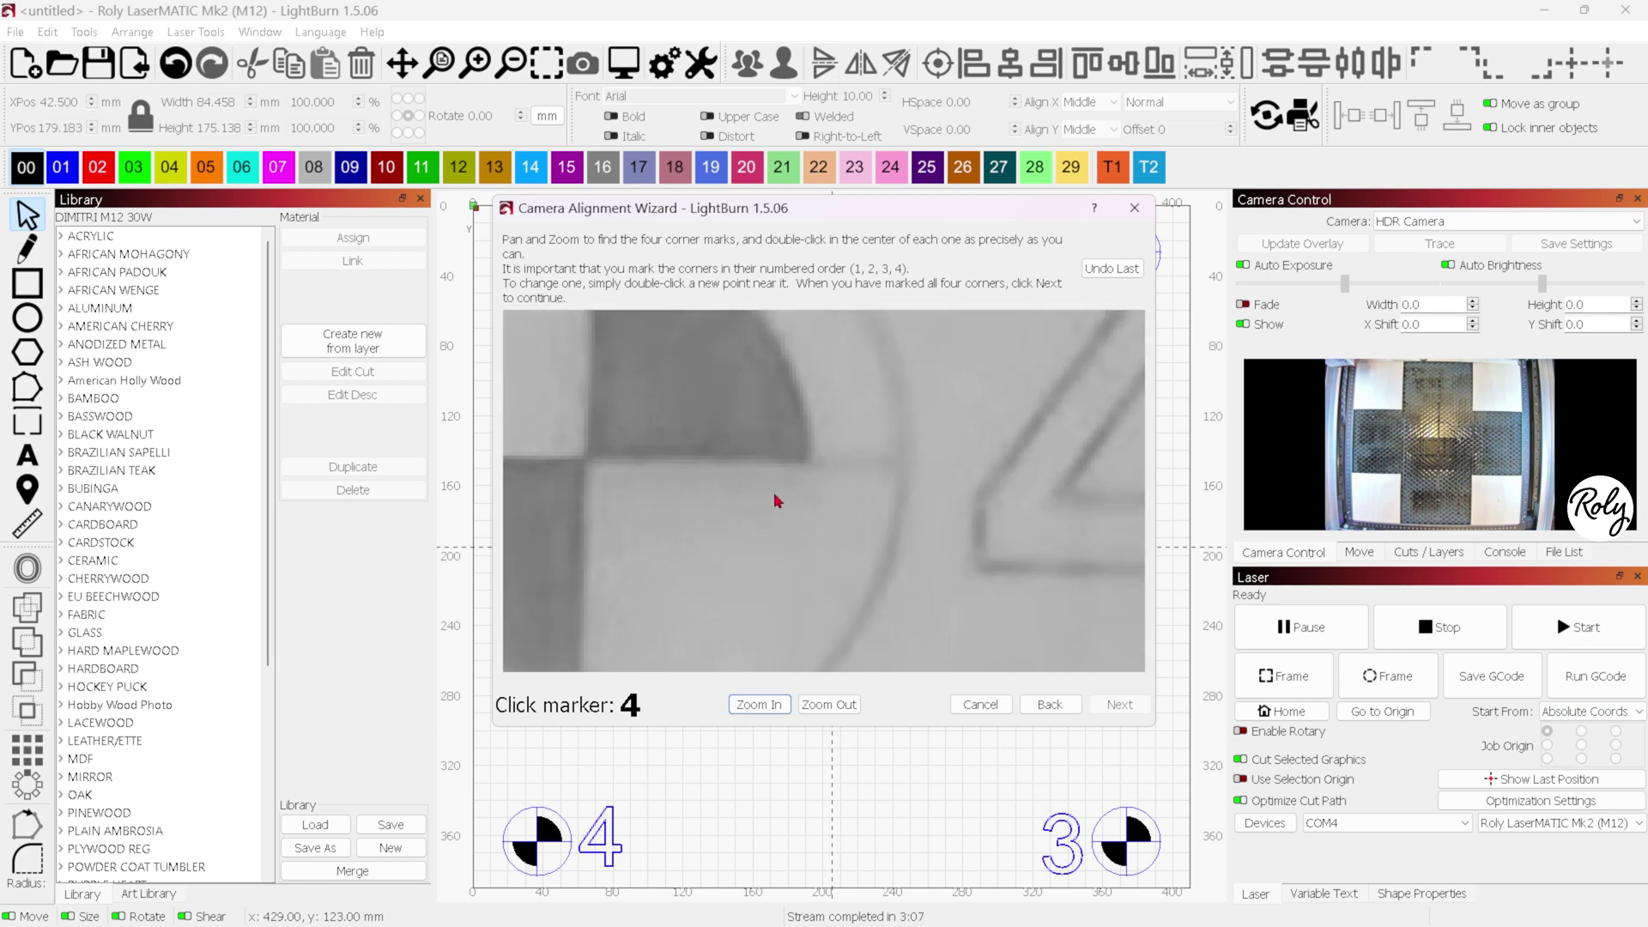
{"action": "left_click_drag", "start_coordinate": [601, 465], "coordinate": [806, 482]}
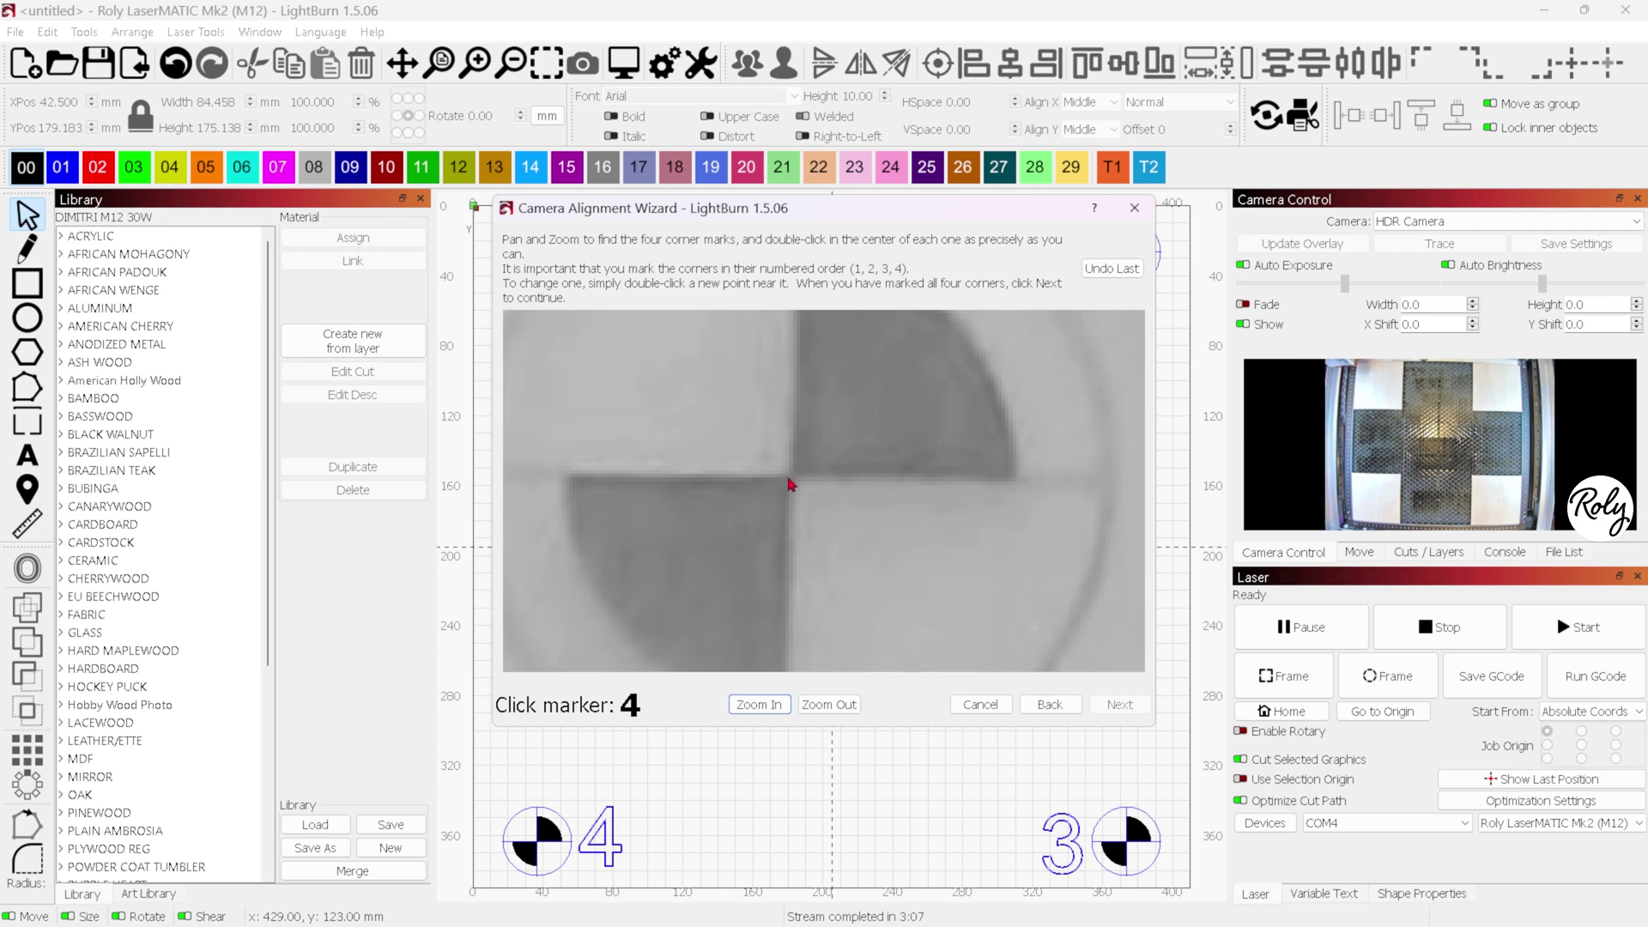
{"action": "double_click", "coordinate": [790, 483]}
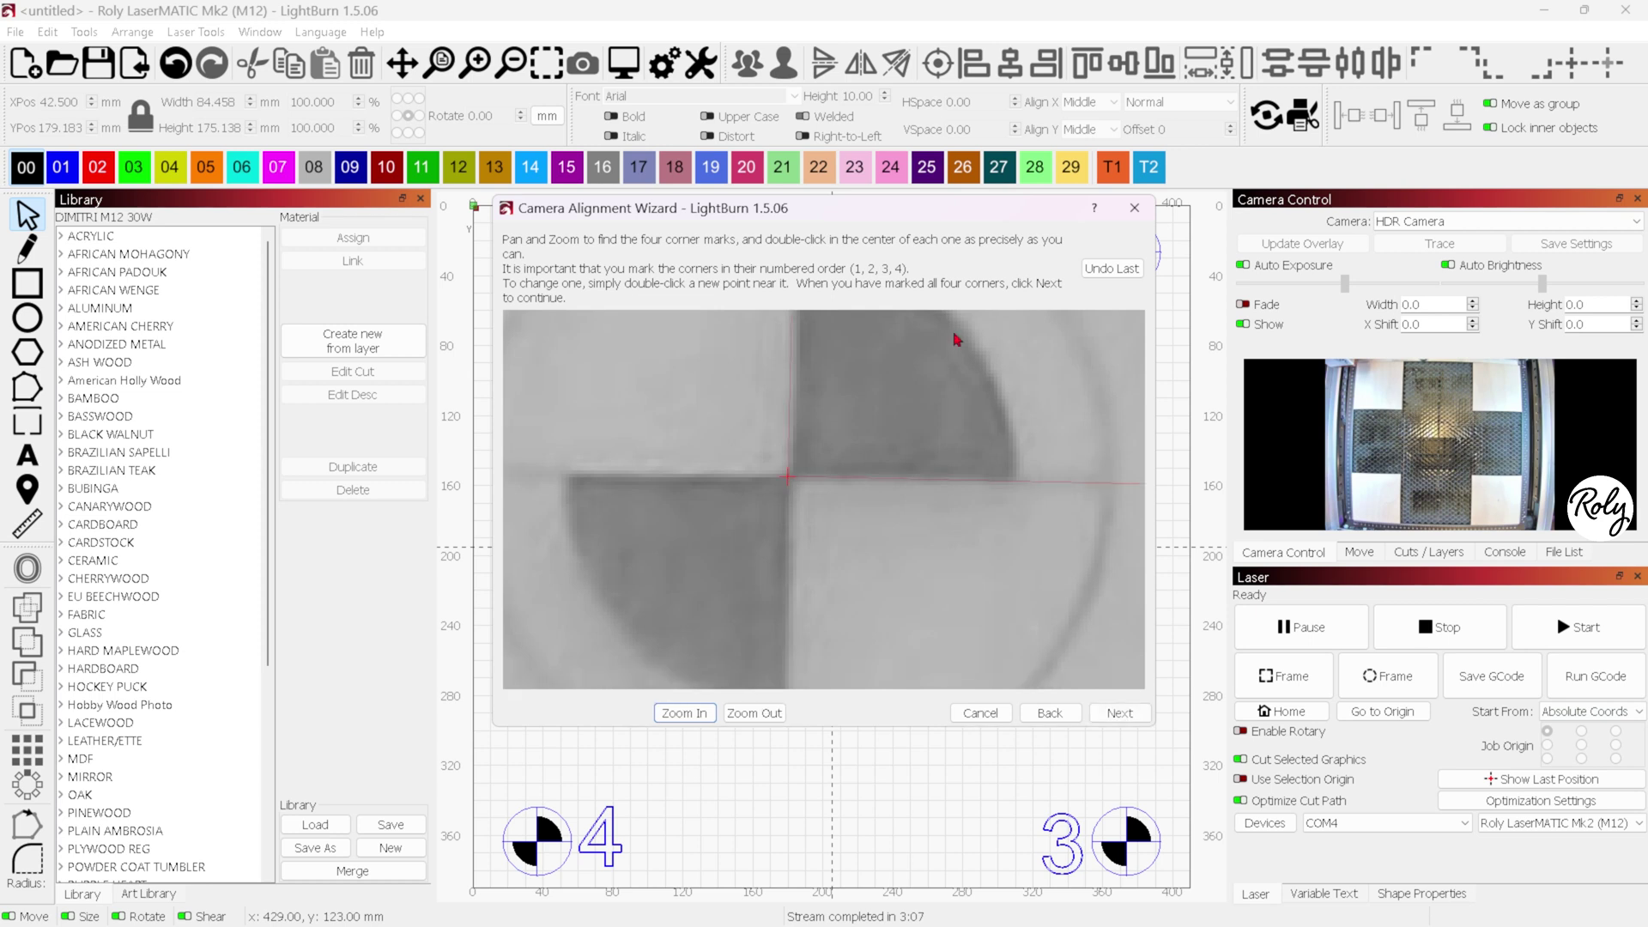
- Undo the target 4 mark and place it again on the exact center, repeating the correction three times
{"action": "left_click", "coordinate": [1098, 280]}
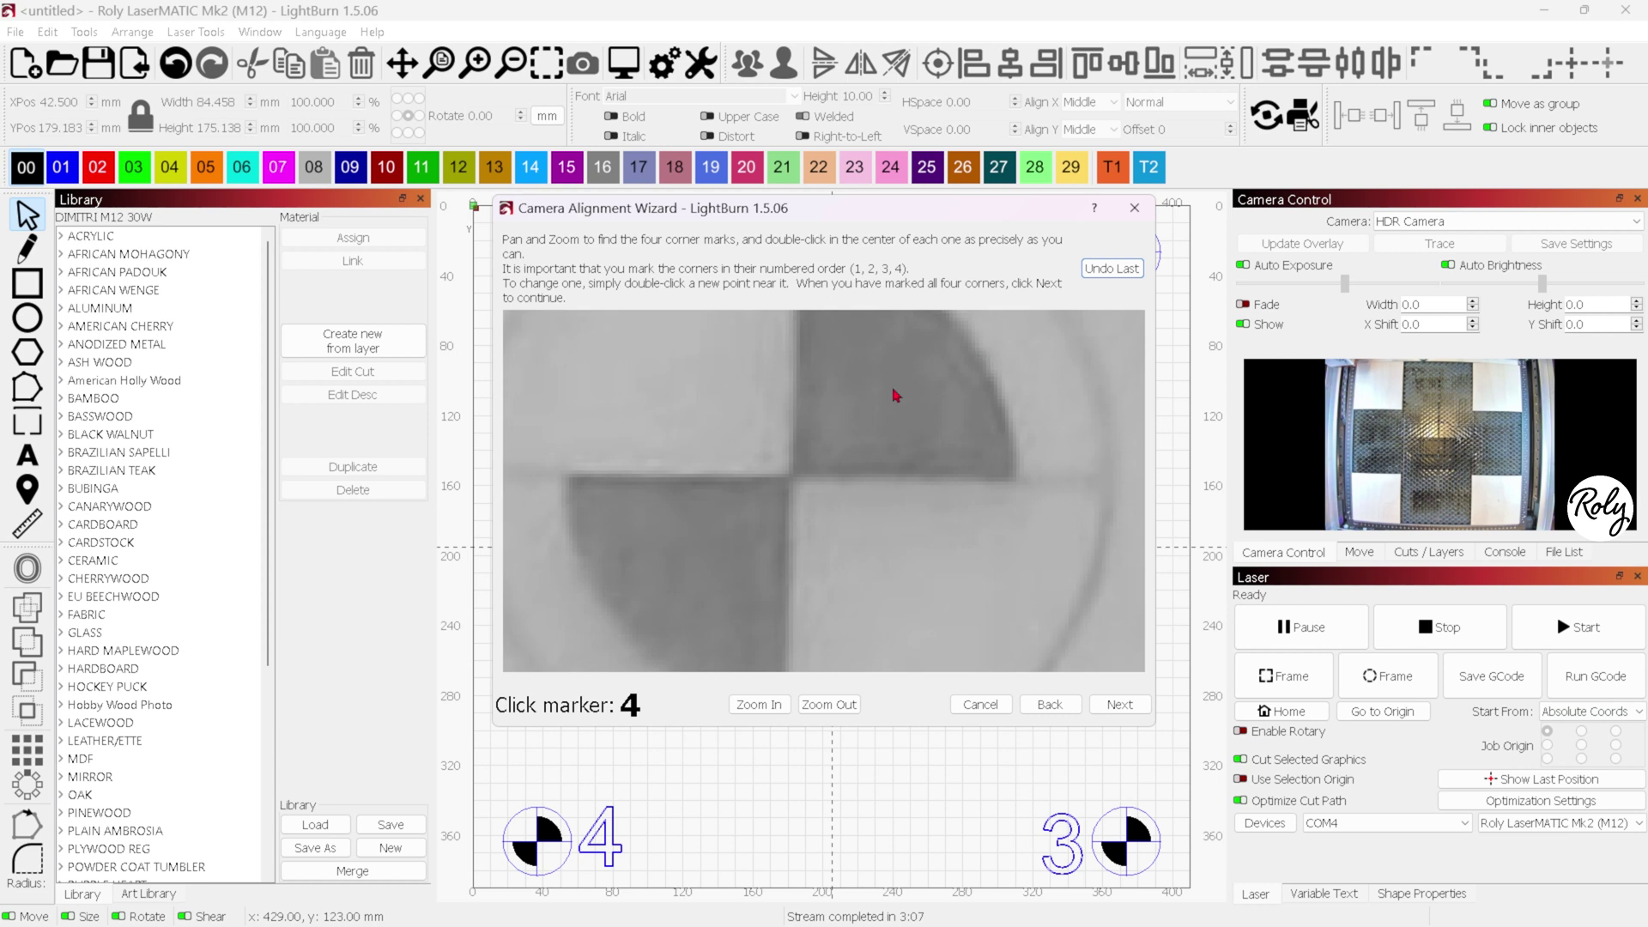
{"action": "double_click", "coordinate": [791, 480]}
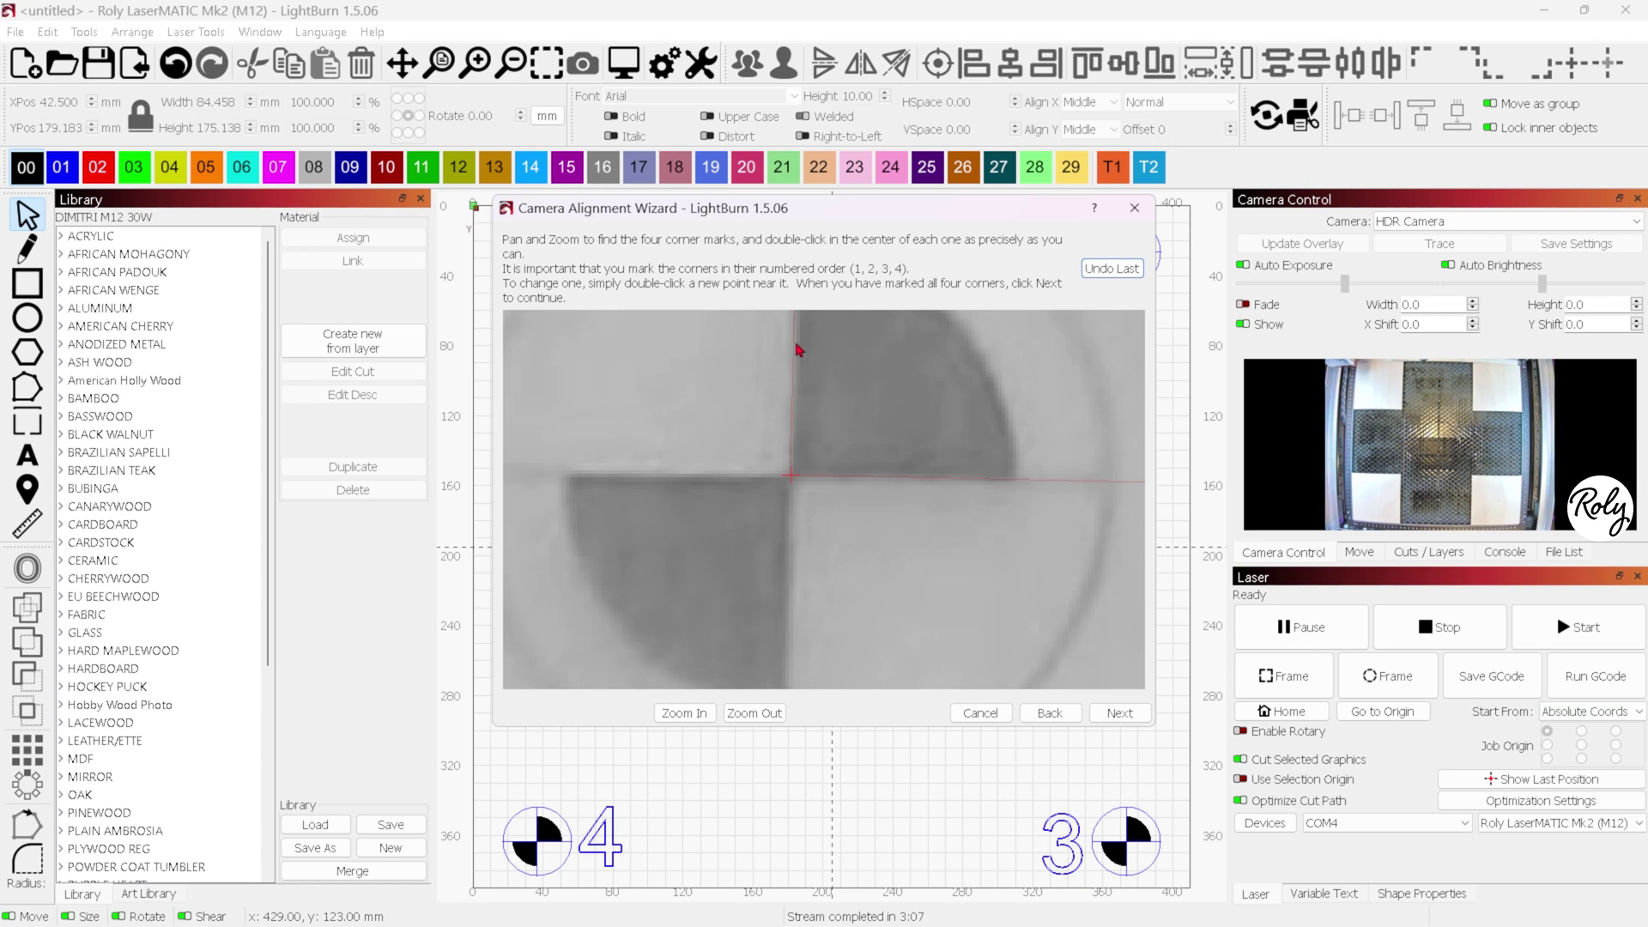
{"action": "left_click", "coordinate": [1109, 271]}
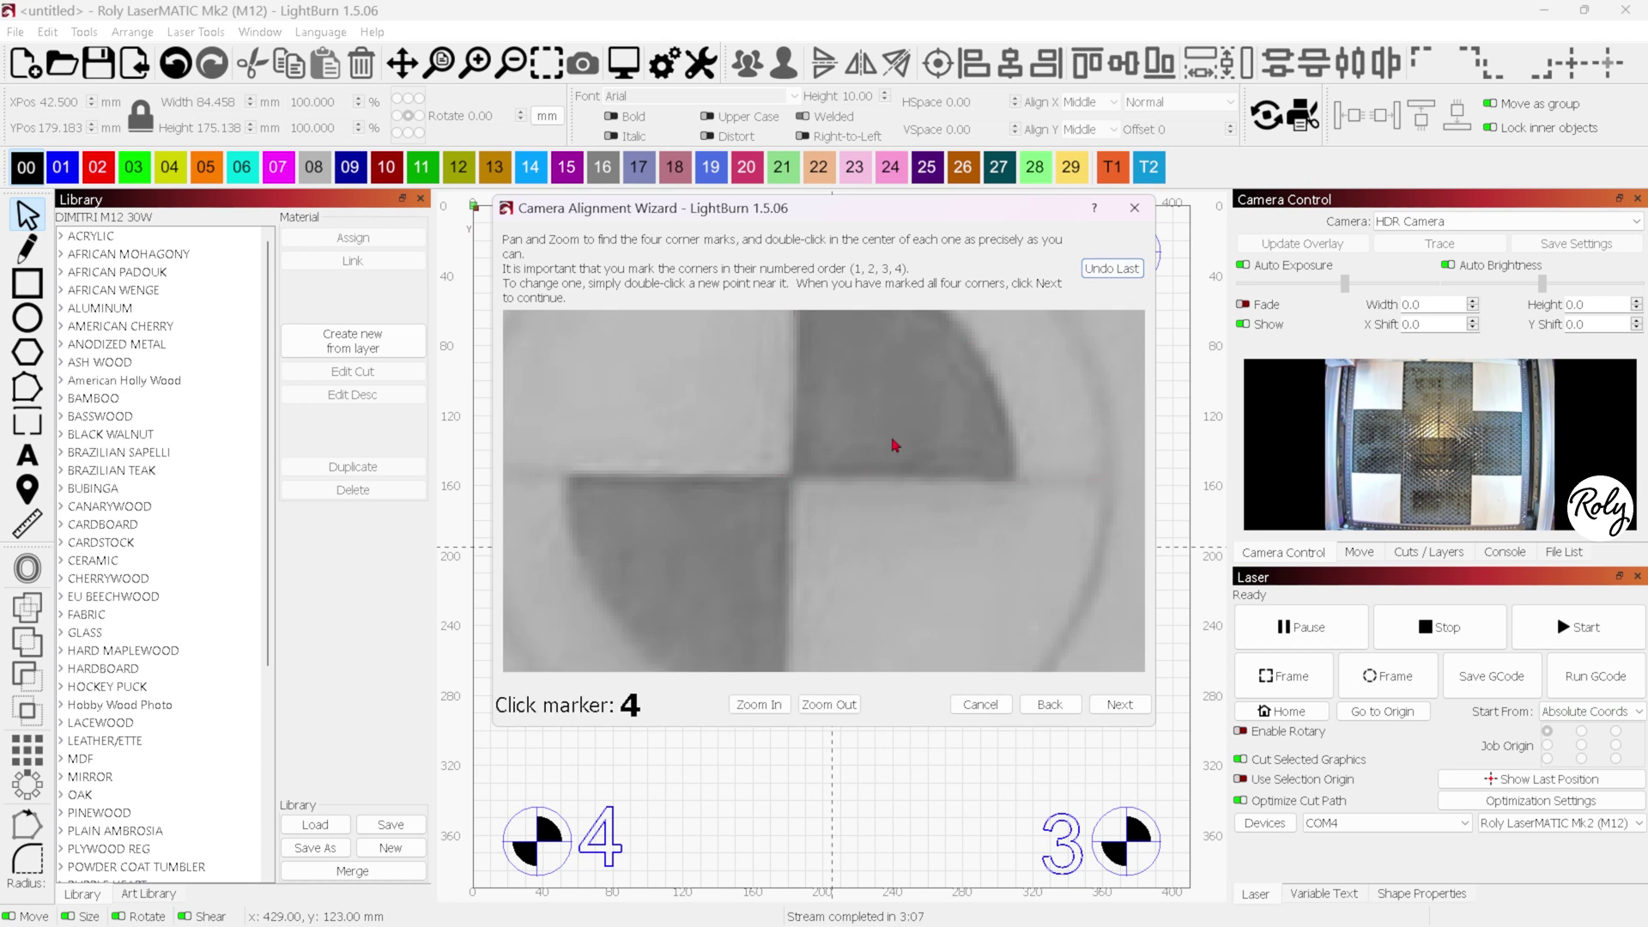
{"action": "double_click", "coordinate": [794, 483]}
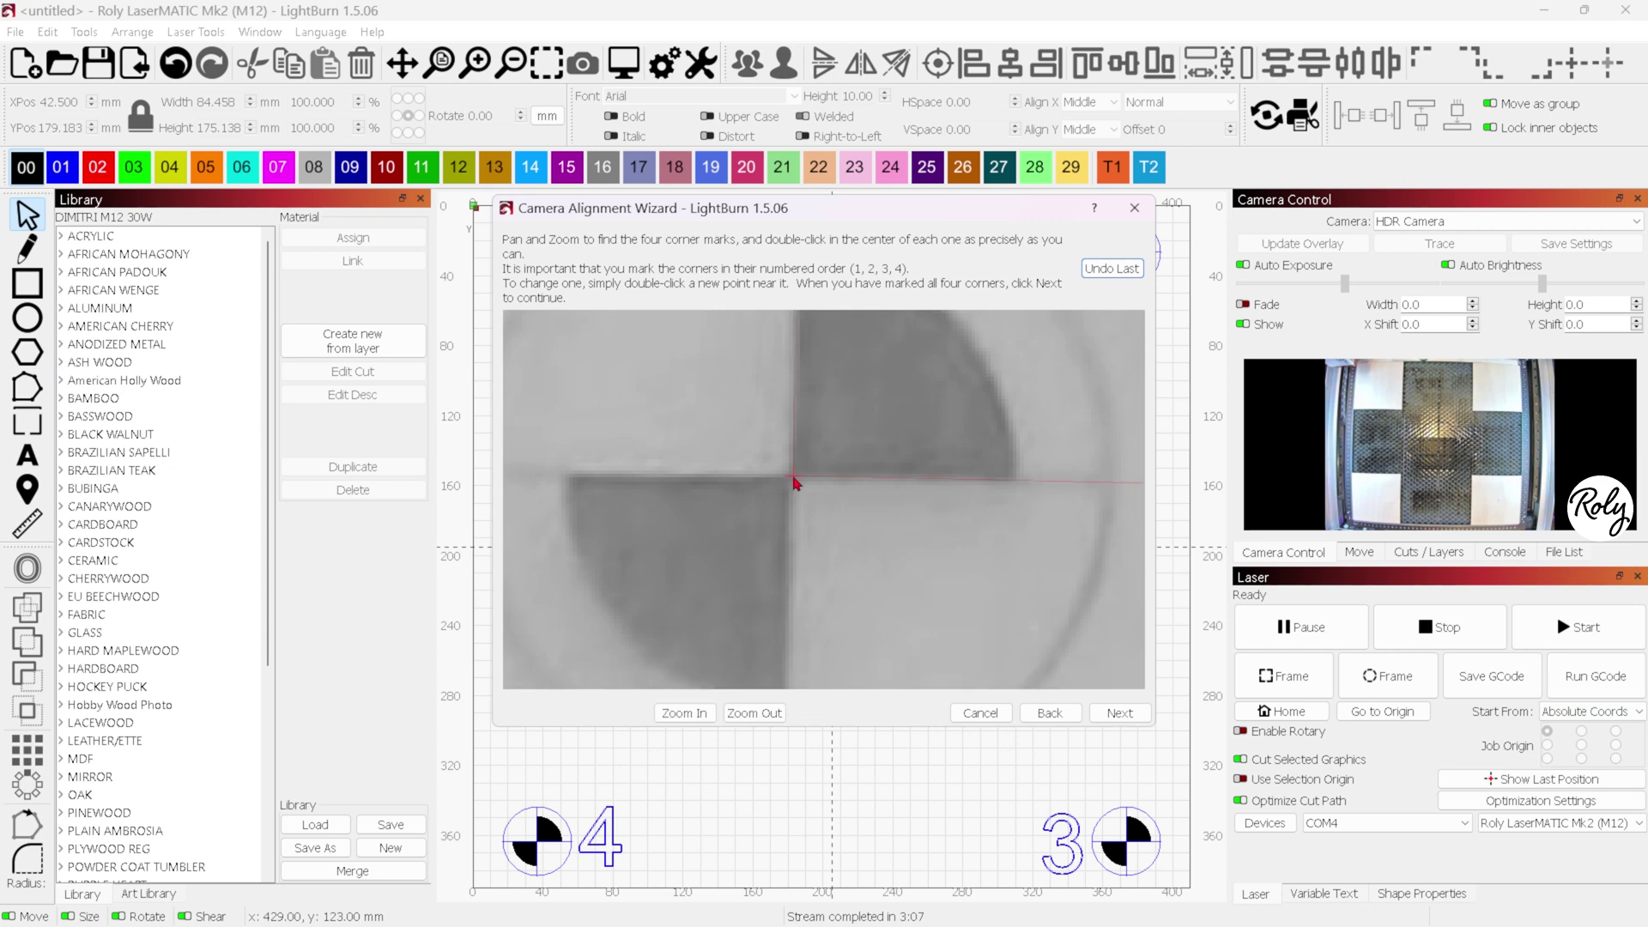
{"action": "left_click", "coordinate": [1110, 270]}
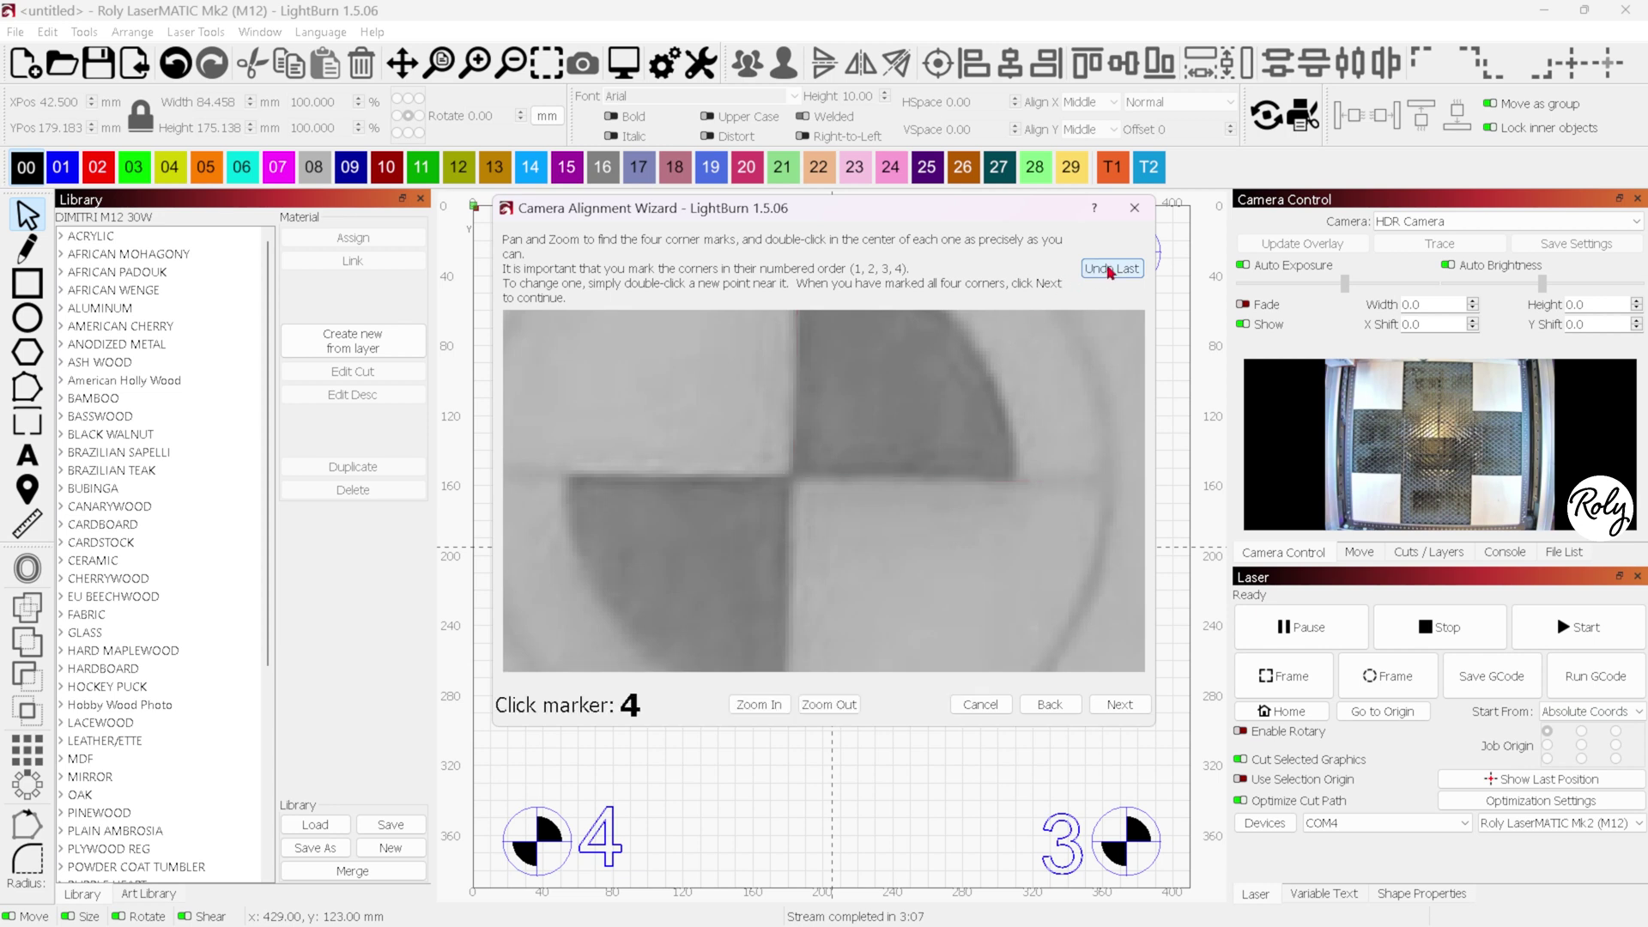
{"action": "double_click", "coordinate": [794, 480]}
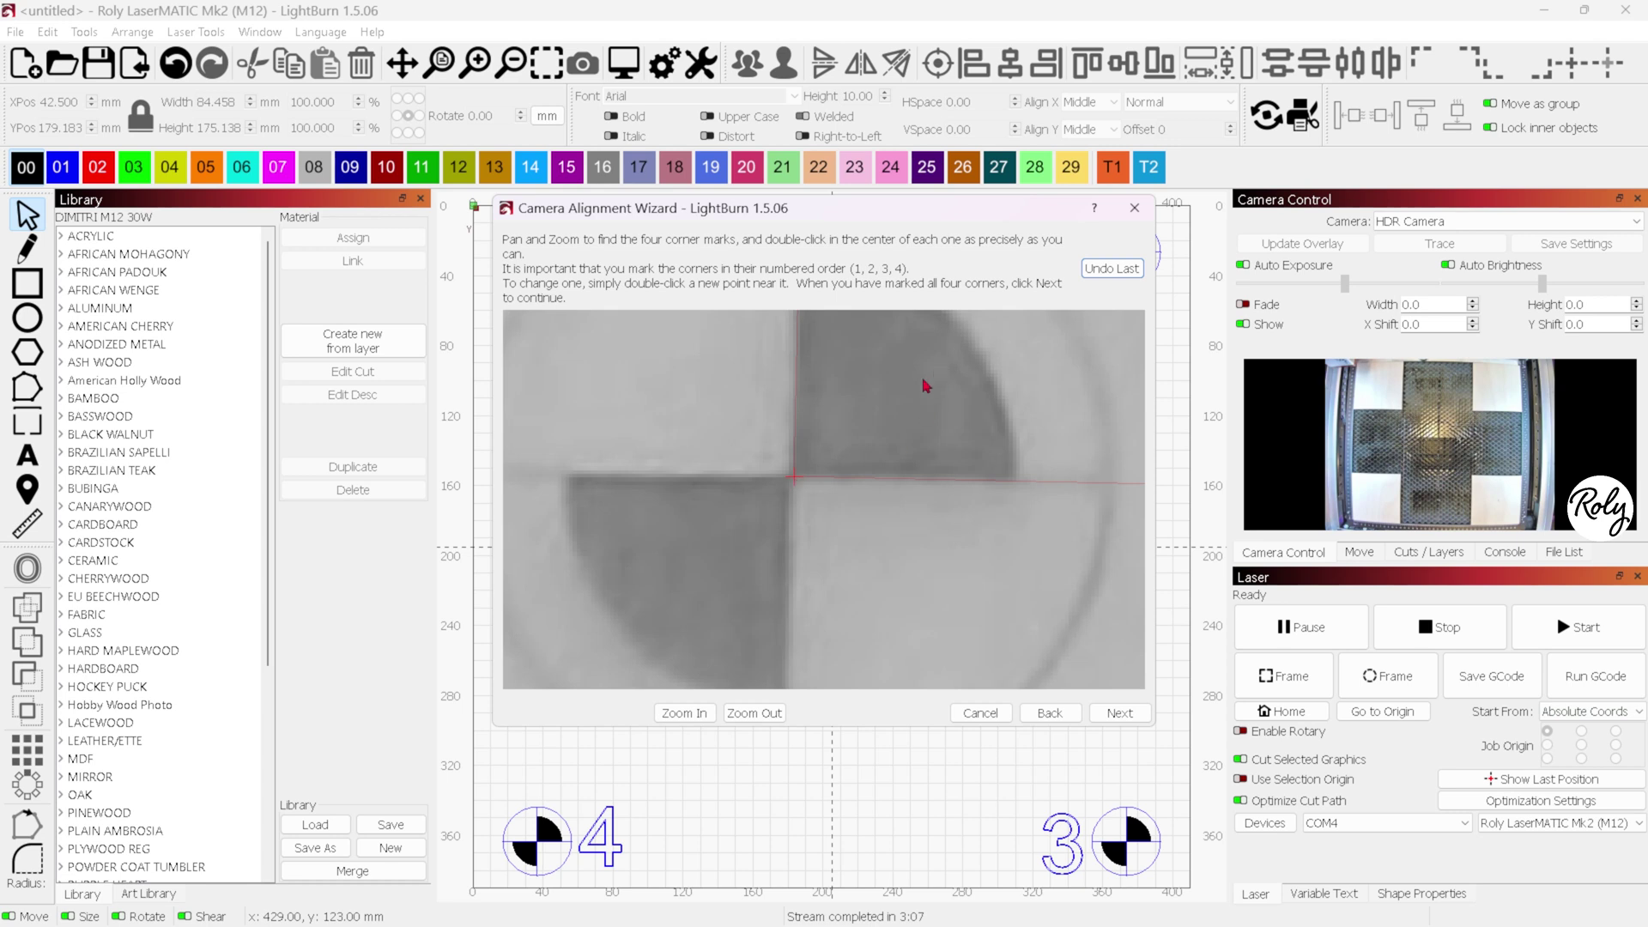
- Review the lines joining the four corner marks and finish the camera alignment wizard
{"action": "scroll", "coordinate": [927, 385], "scroll_direction": "down", "scroll_amount": 5}
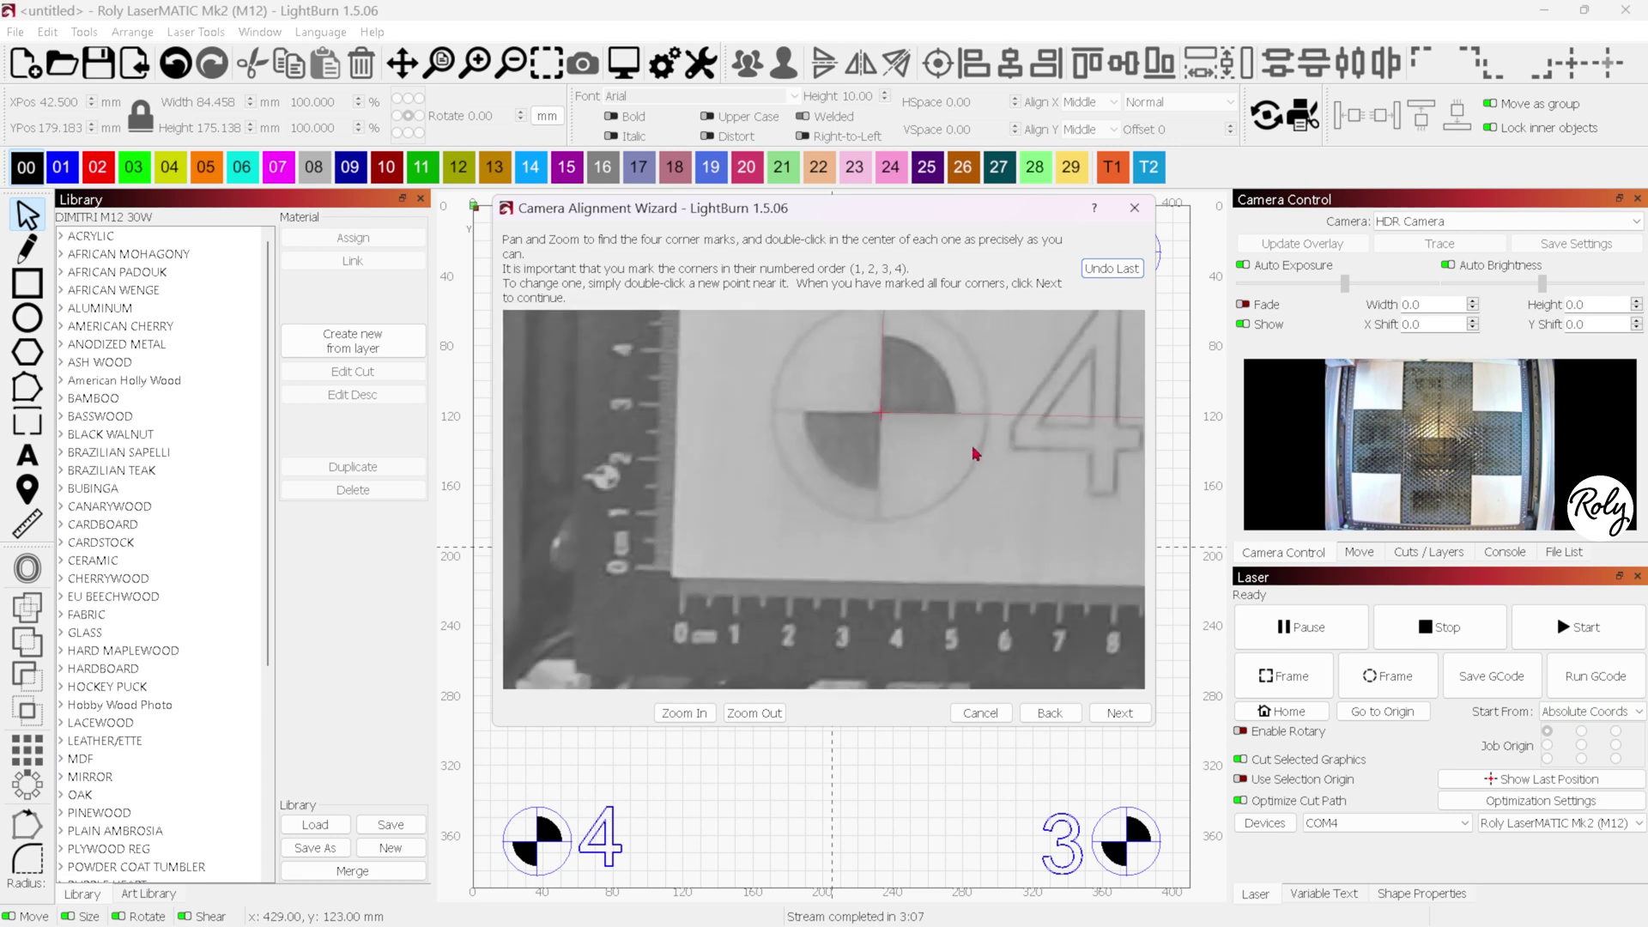
{"action": "scroll", "coordinate": [976, 453], "scroll_direction": "down", "scroll_amount": 3}
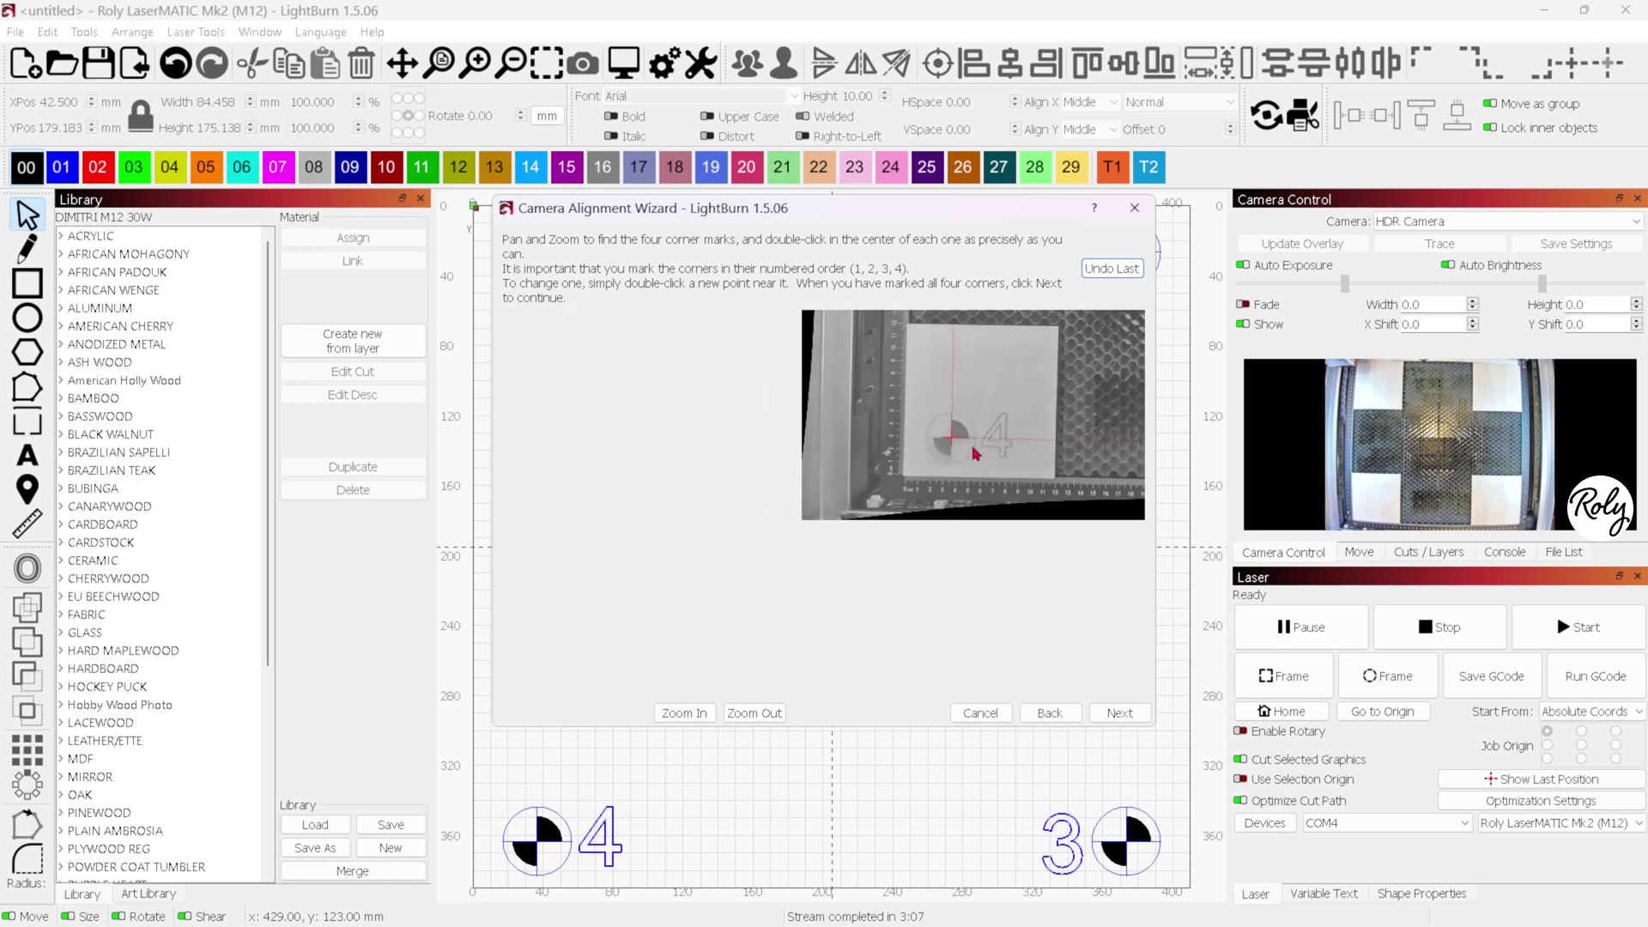
{"action": "scroll", "coordinate": [976, 453], "scroll_direction": "down", "scroll_amount": 2}
{"action": "scroll", "coordinate": [976, 454], "scroll_direction": "down", "scroll_amount": 3}
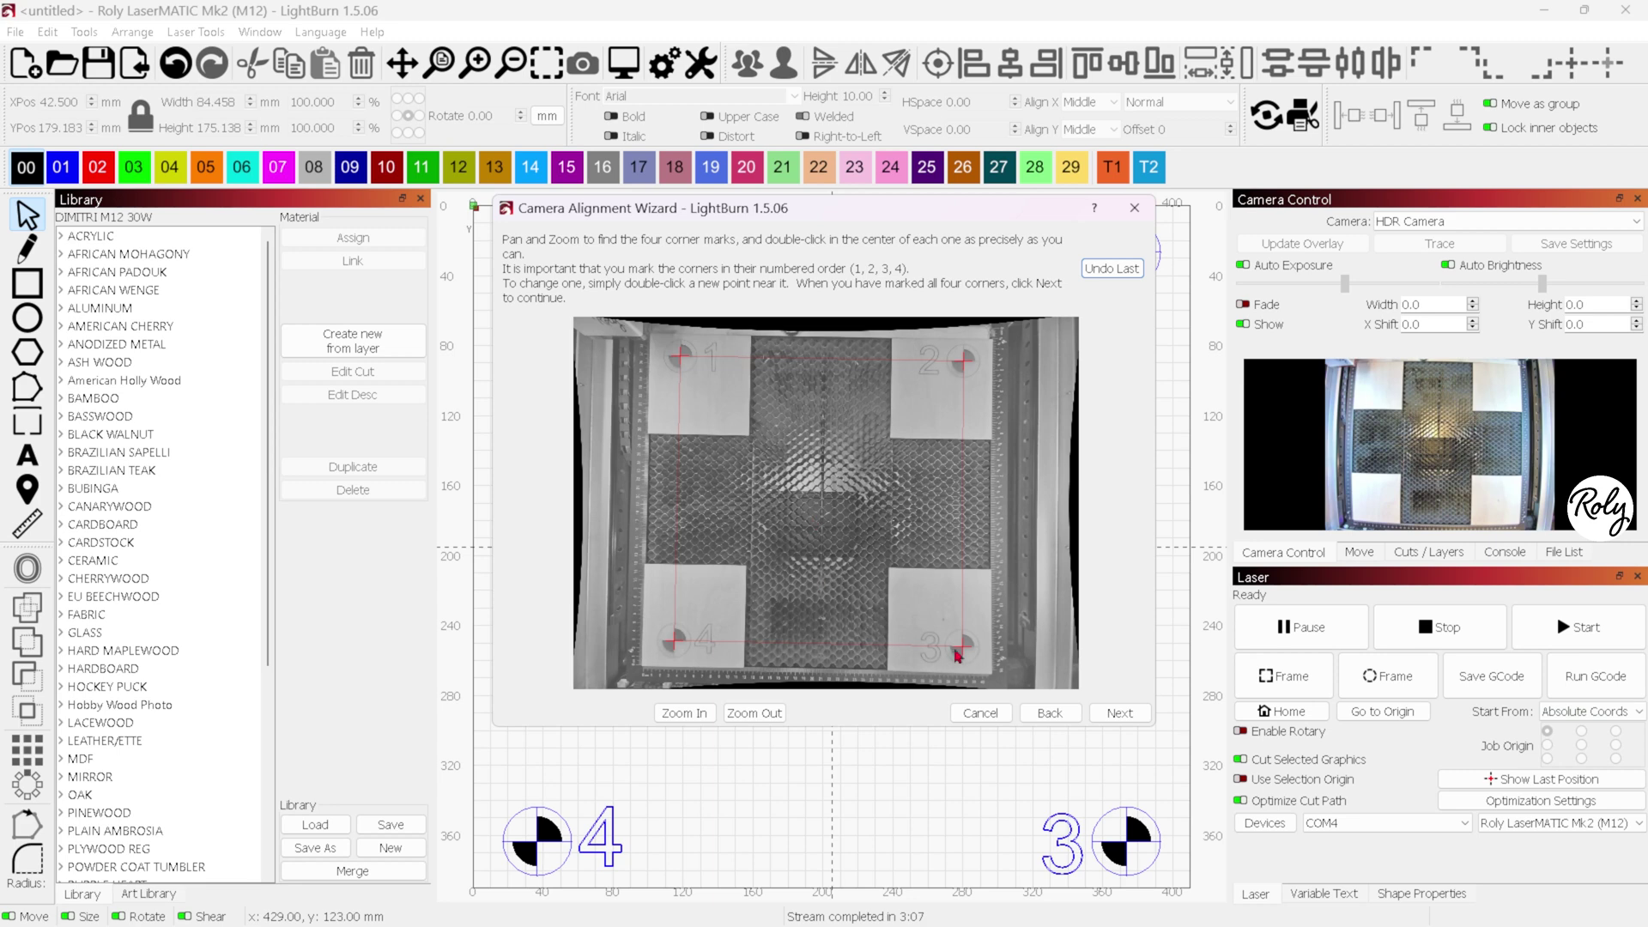
{"action": "left_click", "coordinate": [1117, 716]}
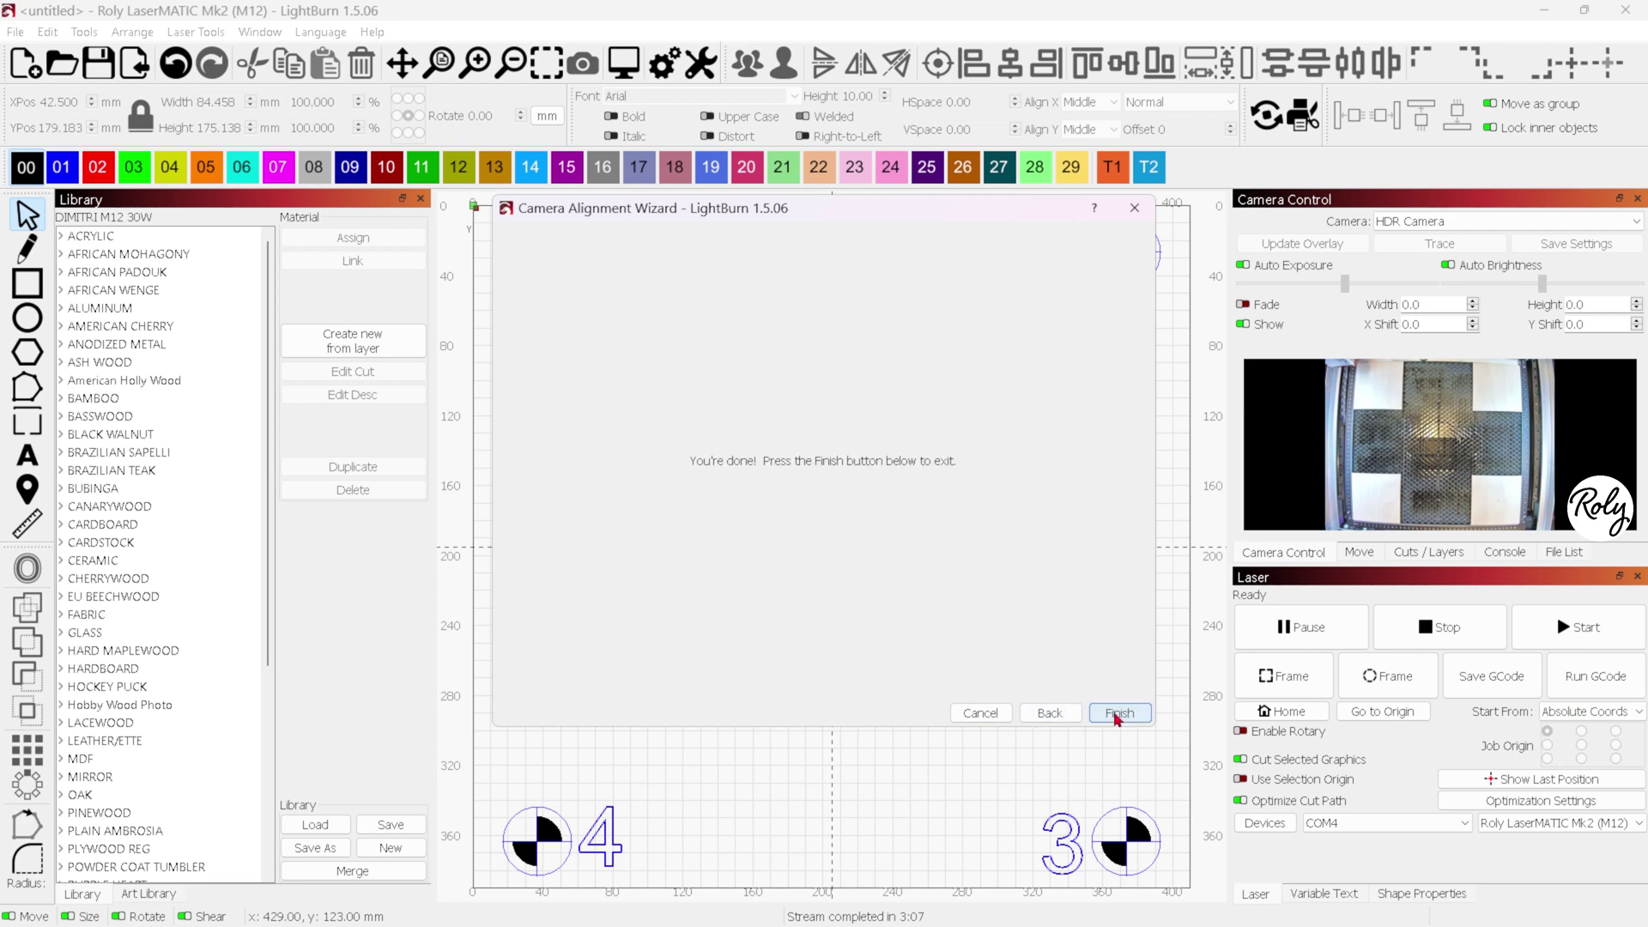
{"action": "left_click", "coordinate": [1117, 714]}
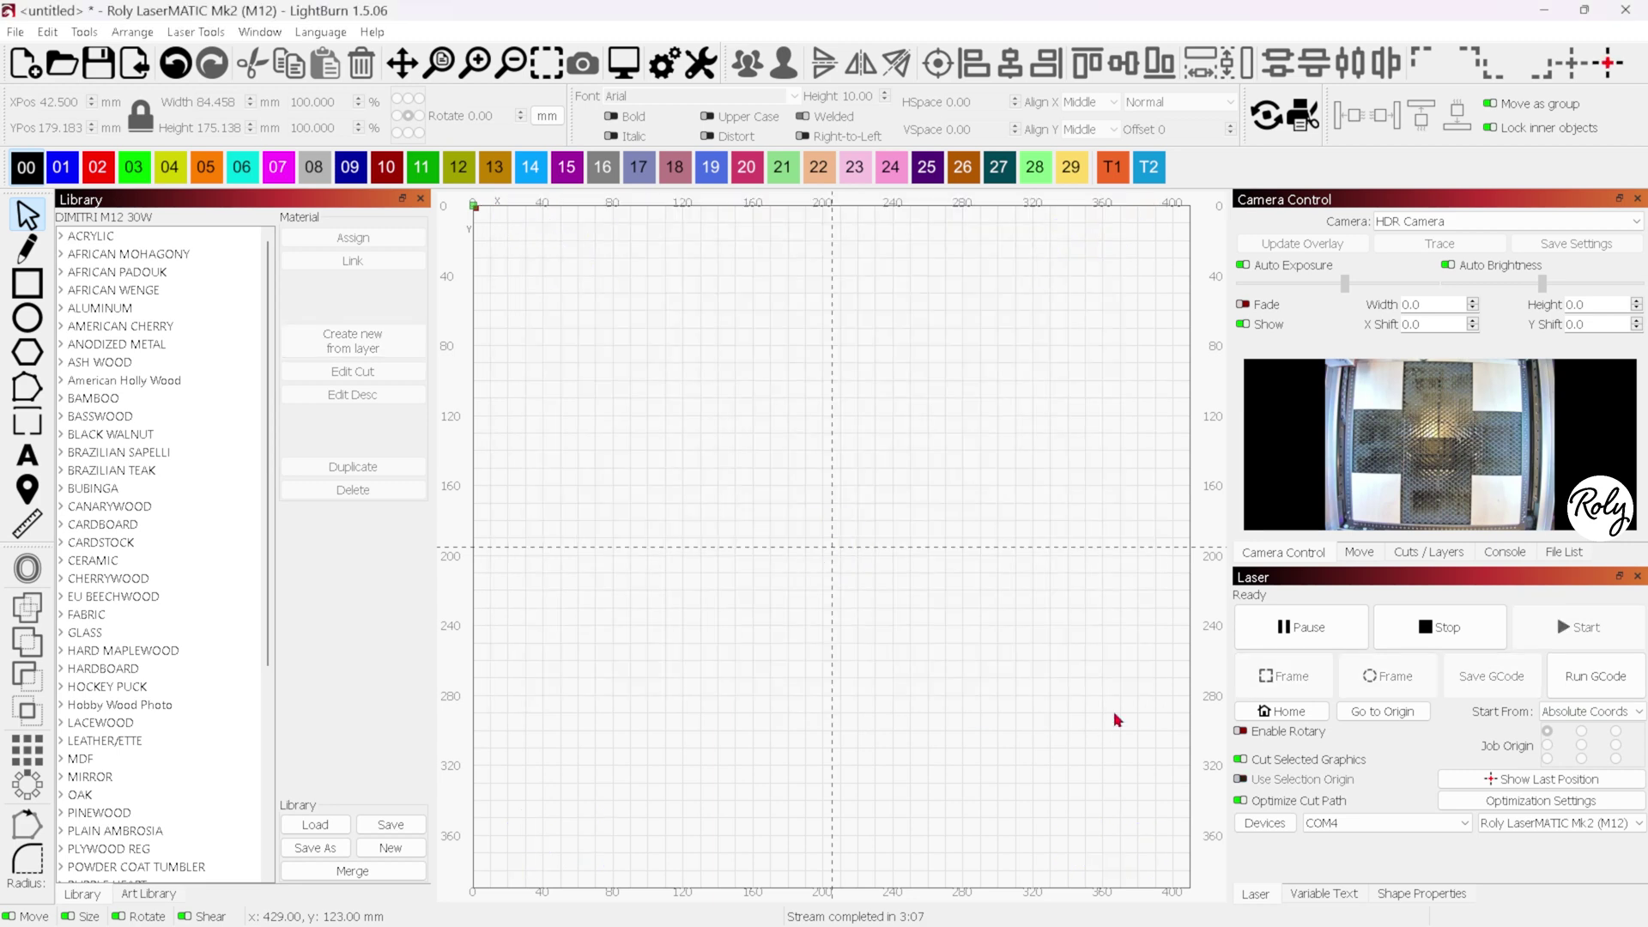
- Save the camera settings and export them to the M12 CAMERA folder, replacing the existing 3mm.lbcm file
{"action": "left_click", "coordinate": [1556, 249]}
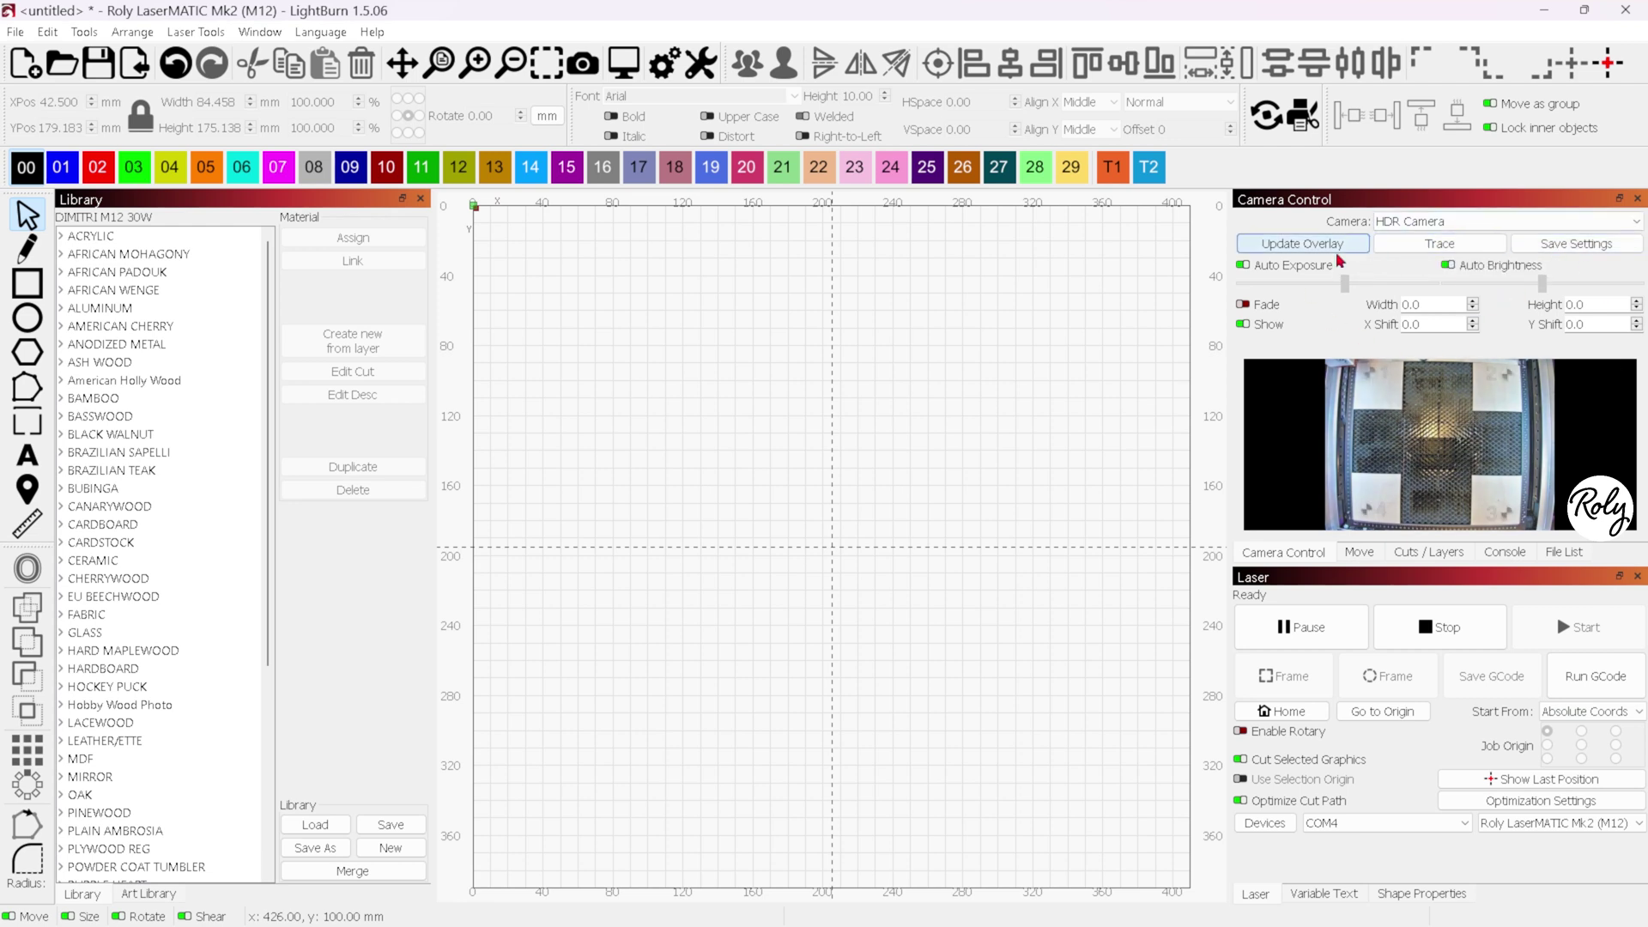
{"action": "left_click", "coordinate": [1552, 249]}
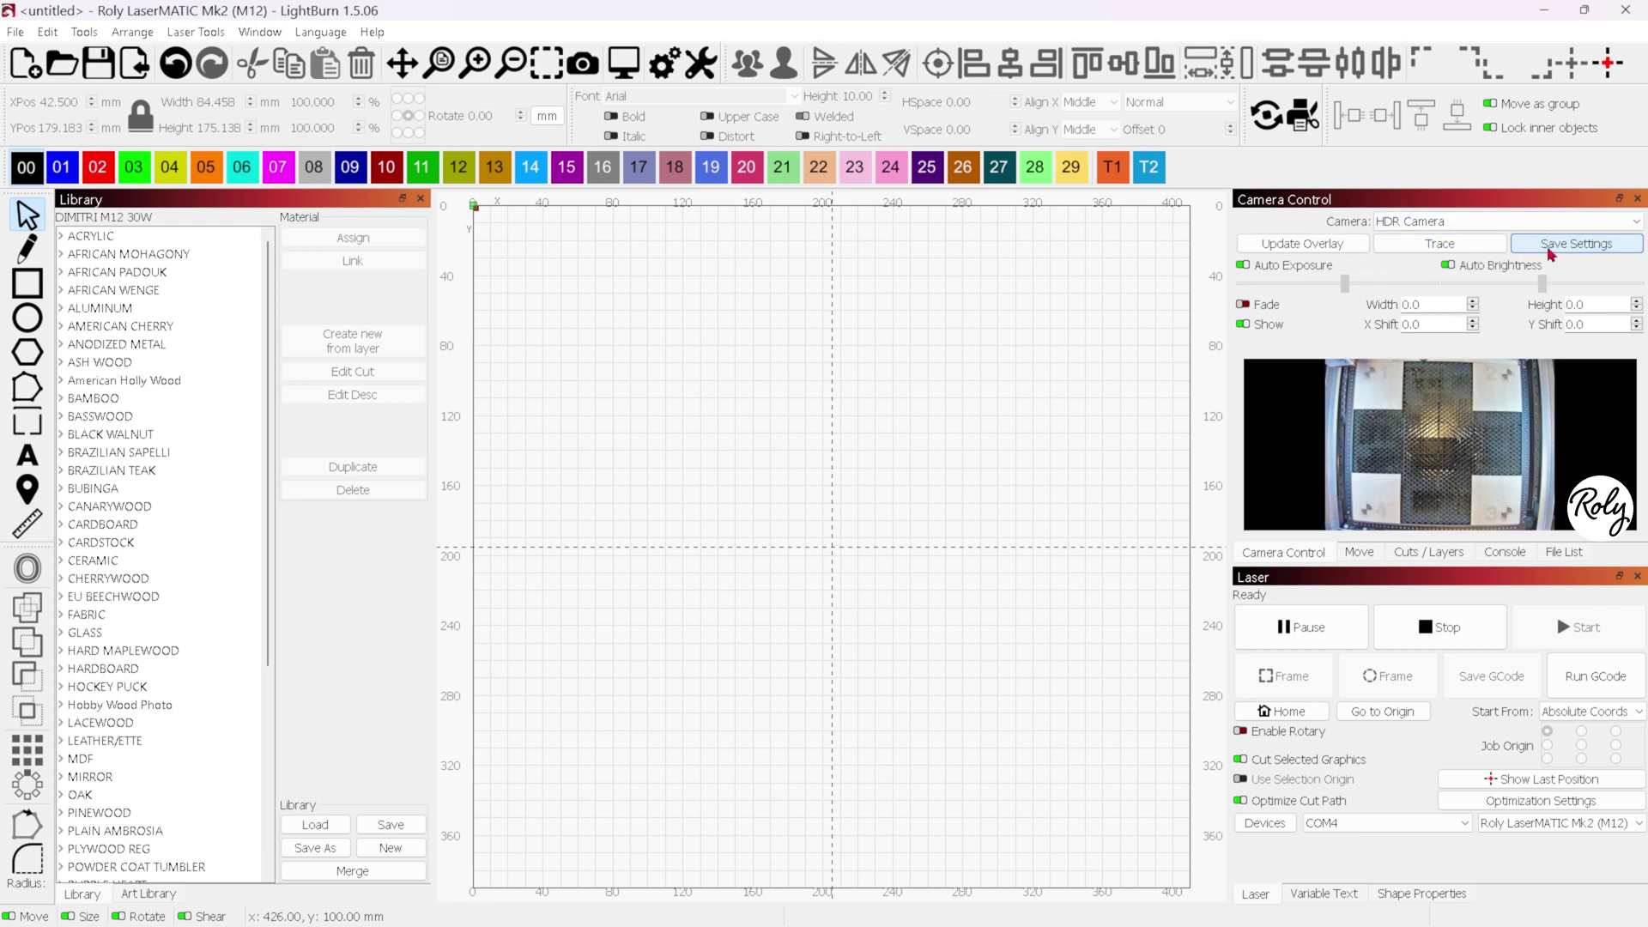
{"action": "right_click", "coordinate": [1324, 434]}
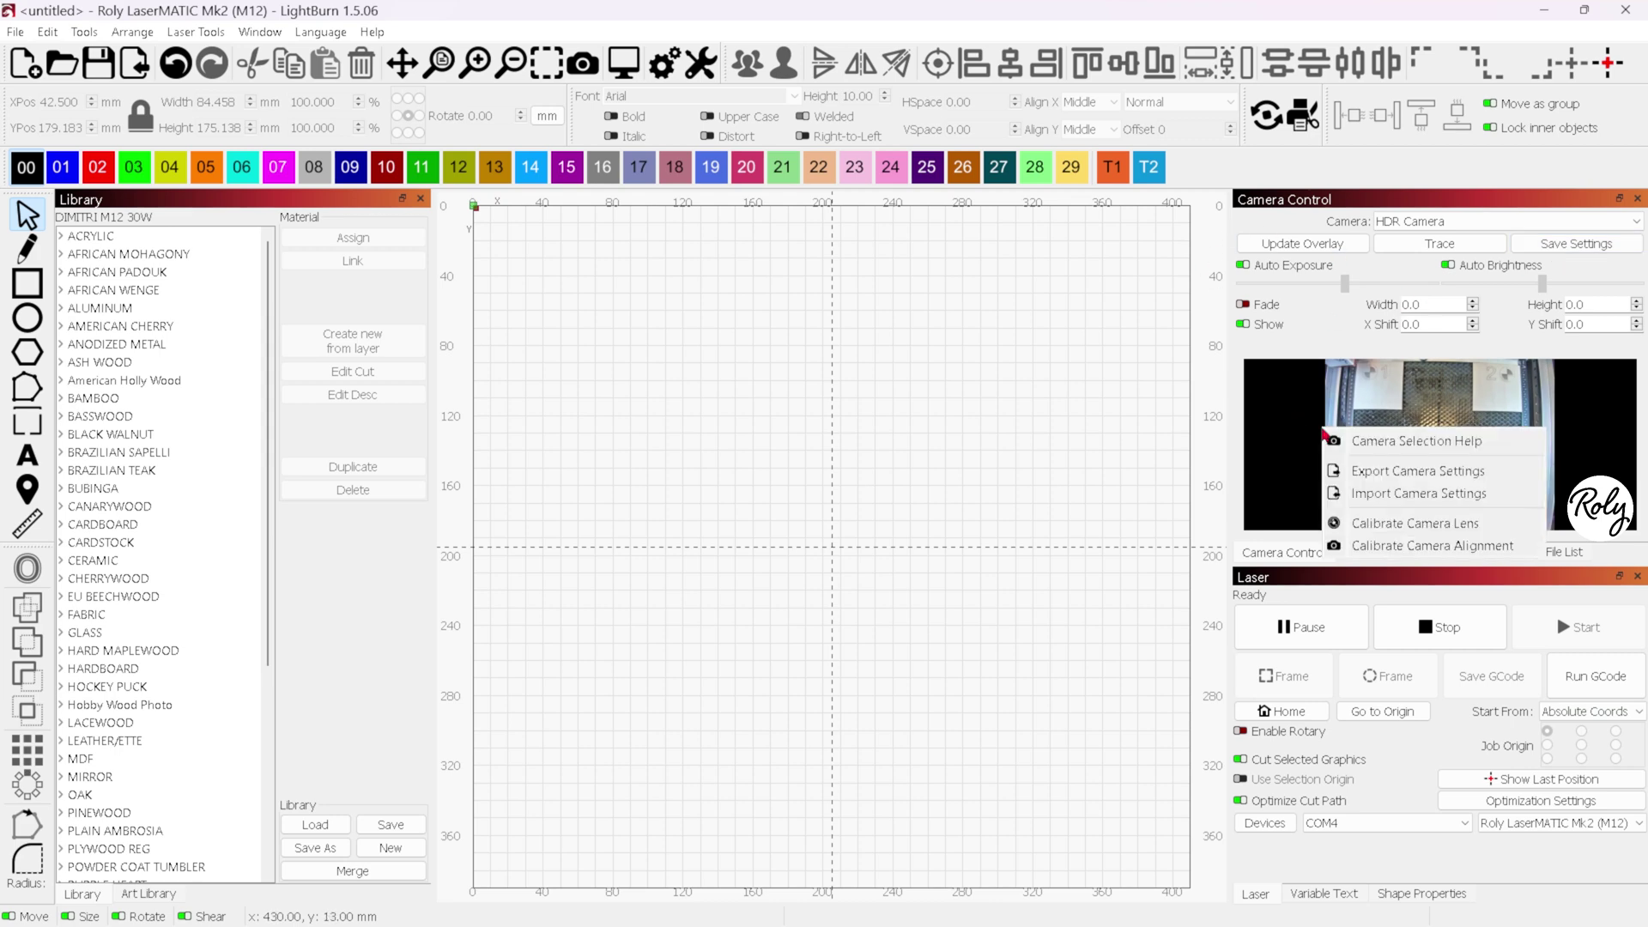
{"action": "left_click", "coordinate": [1345, 476]}
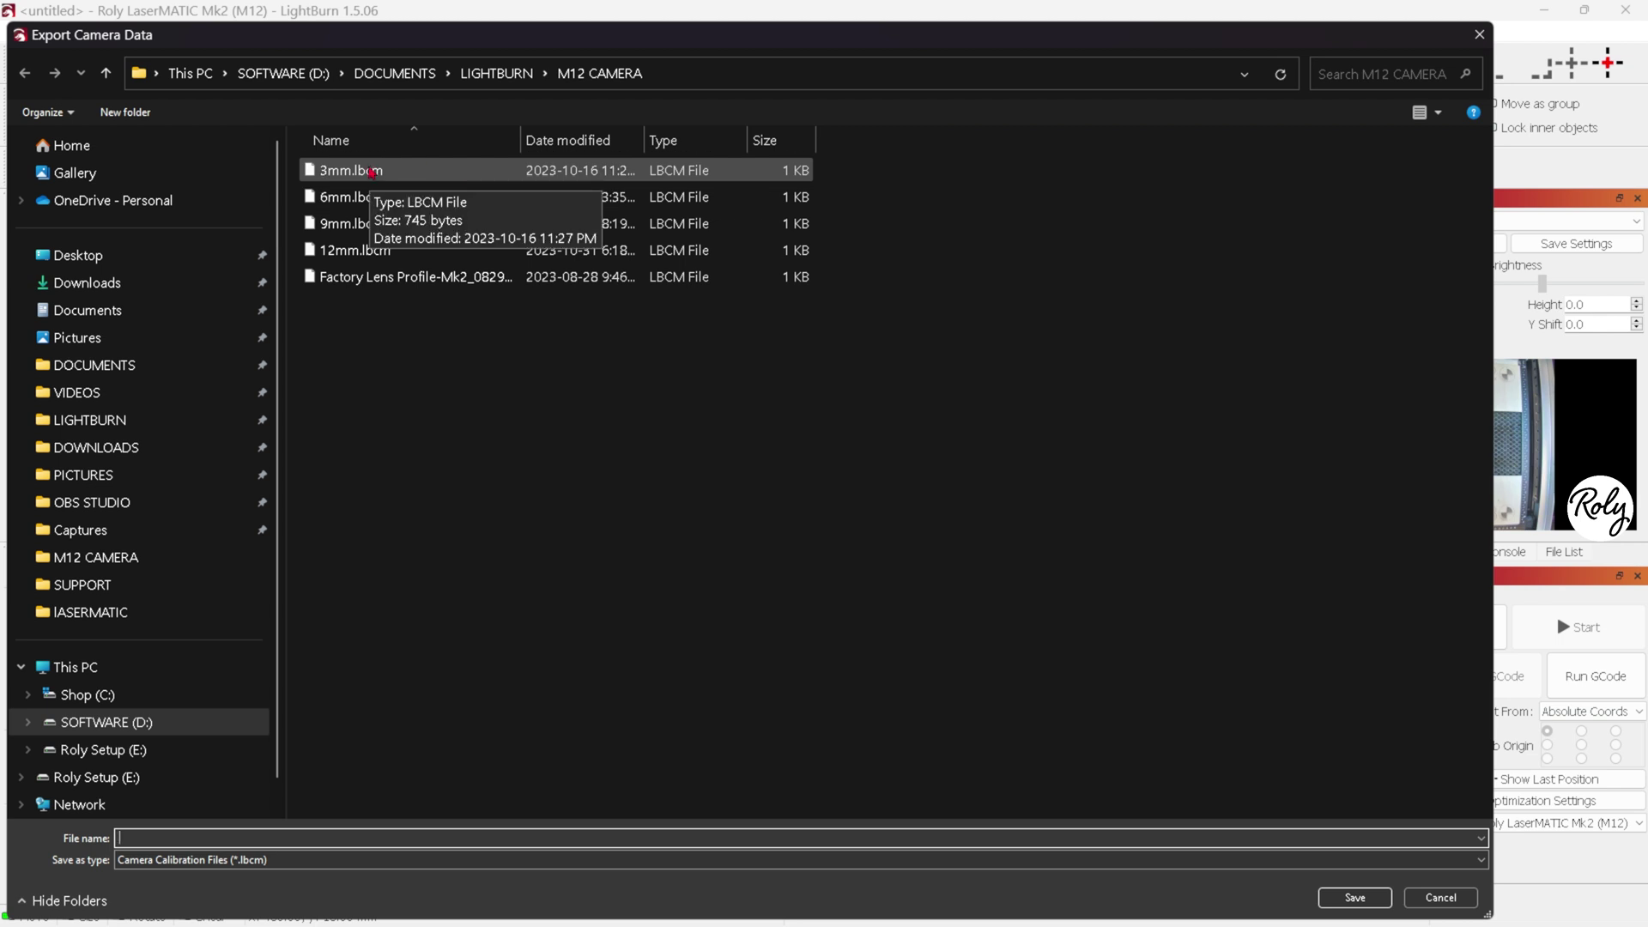
{"action": "left_click", "coordinate": [371, 172]}
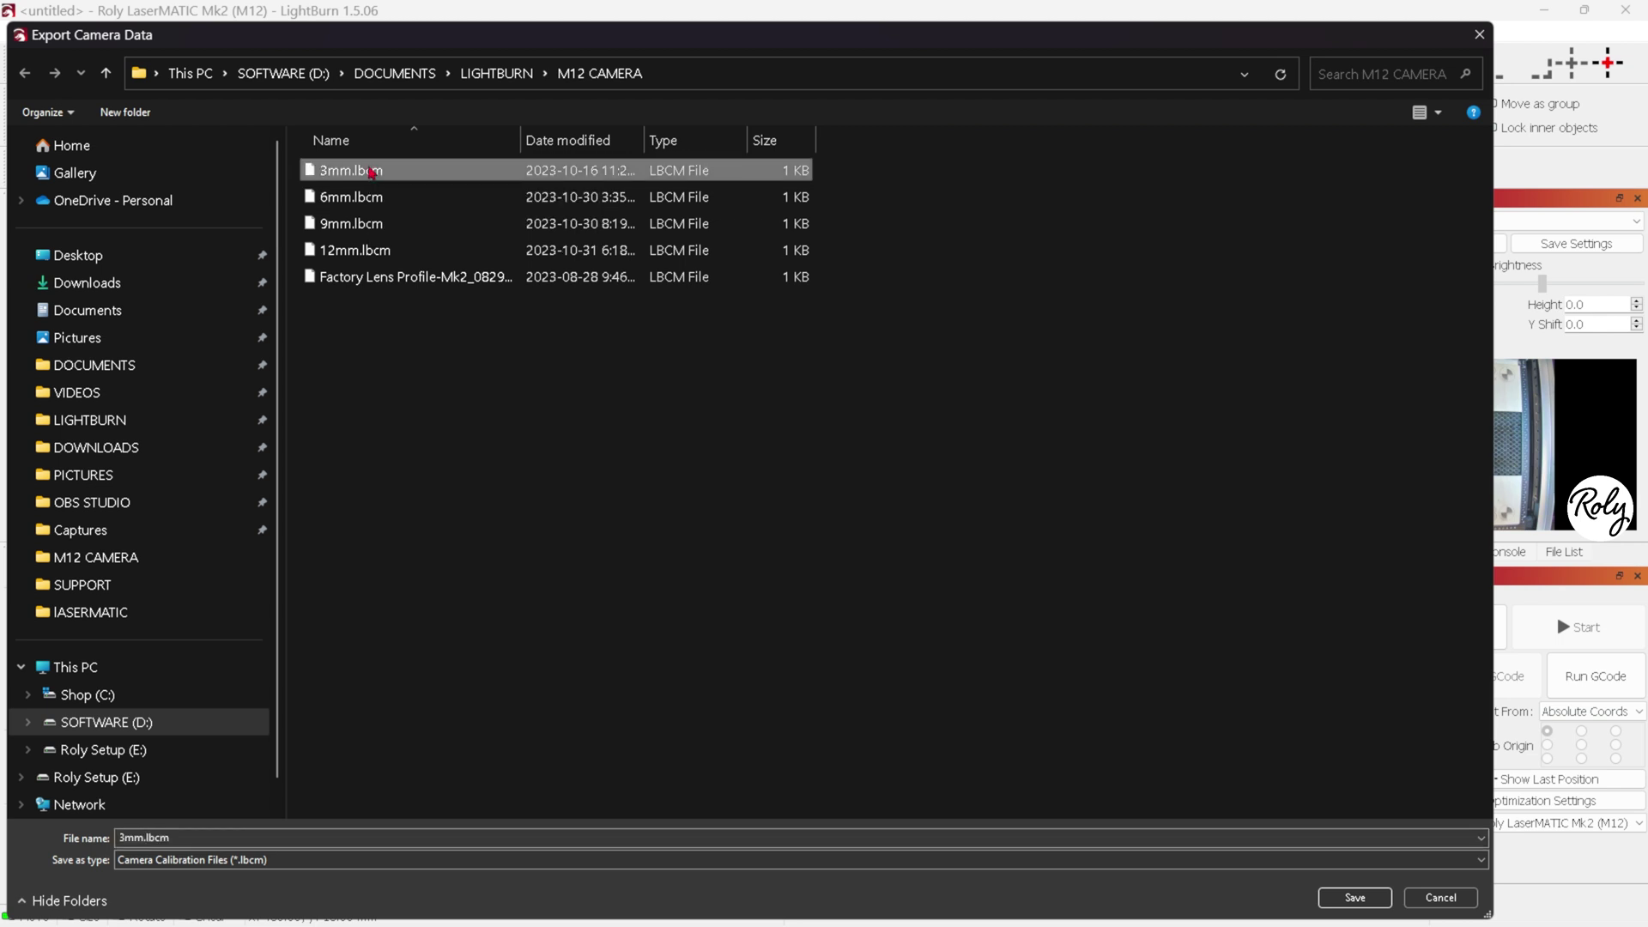
{"action": "left_click", "coordinate": [142, 837]}
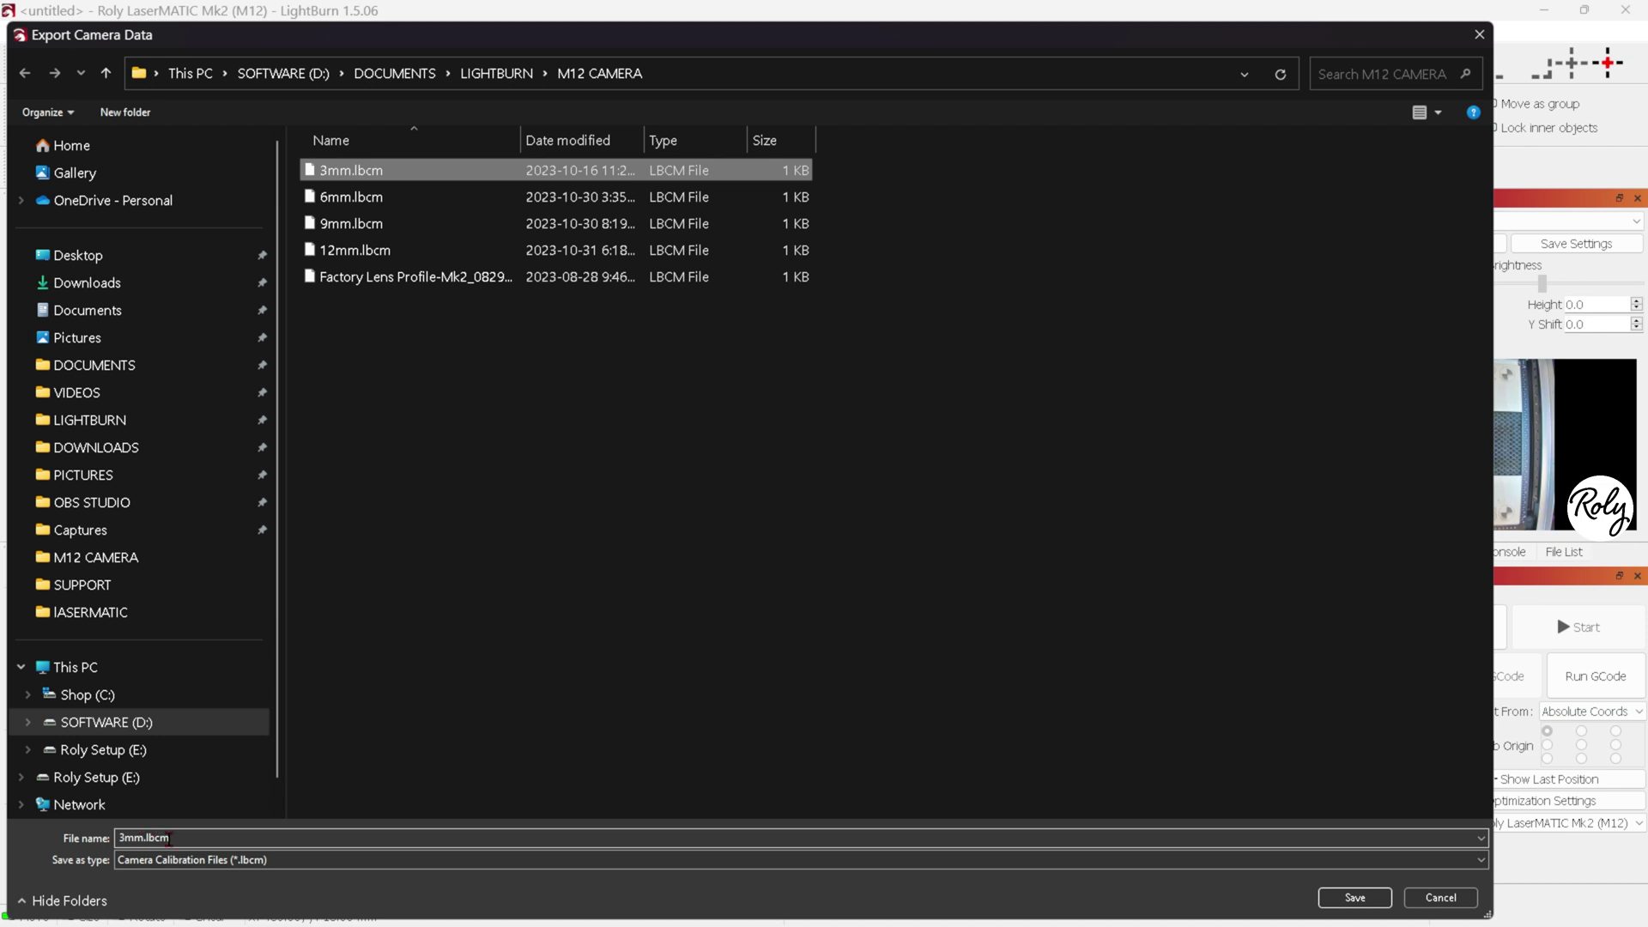
{"action": "double_click", "coordinate": [168, 839]}
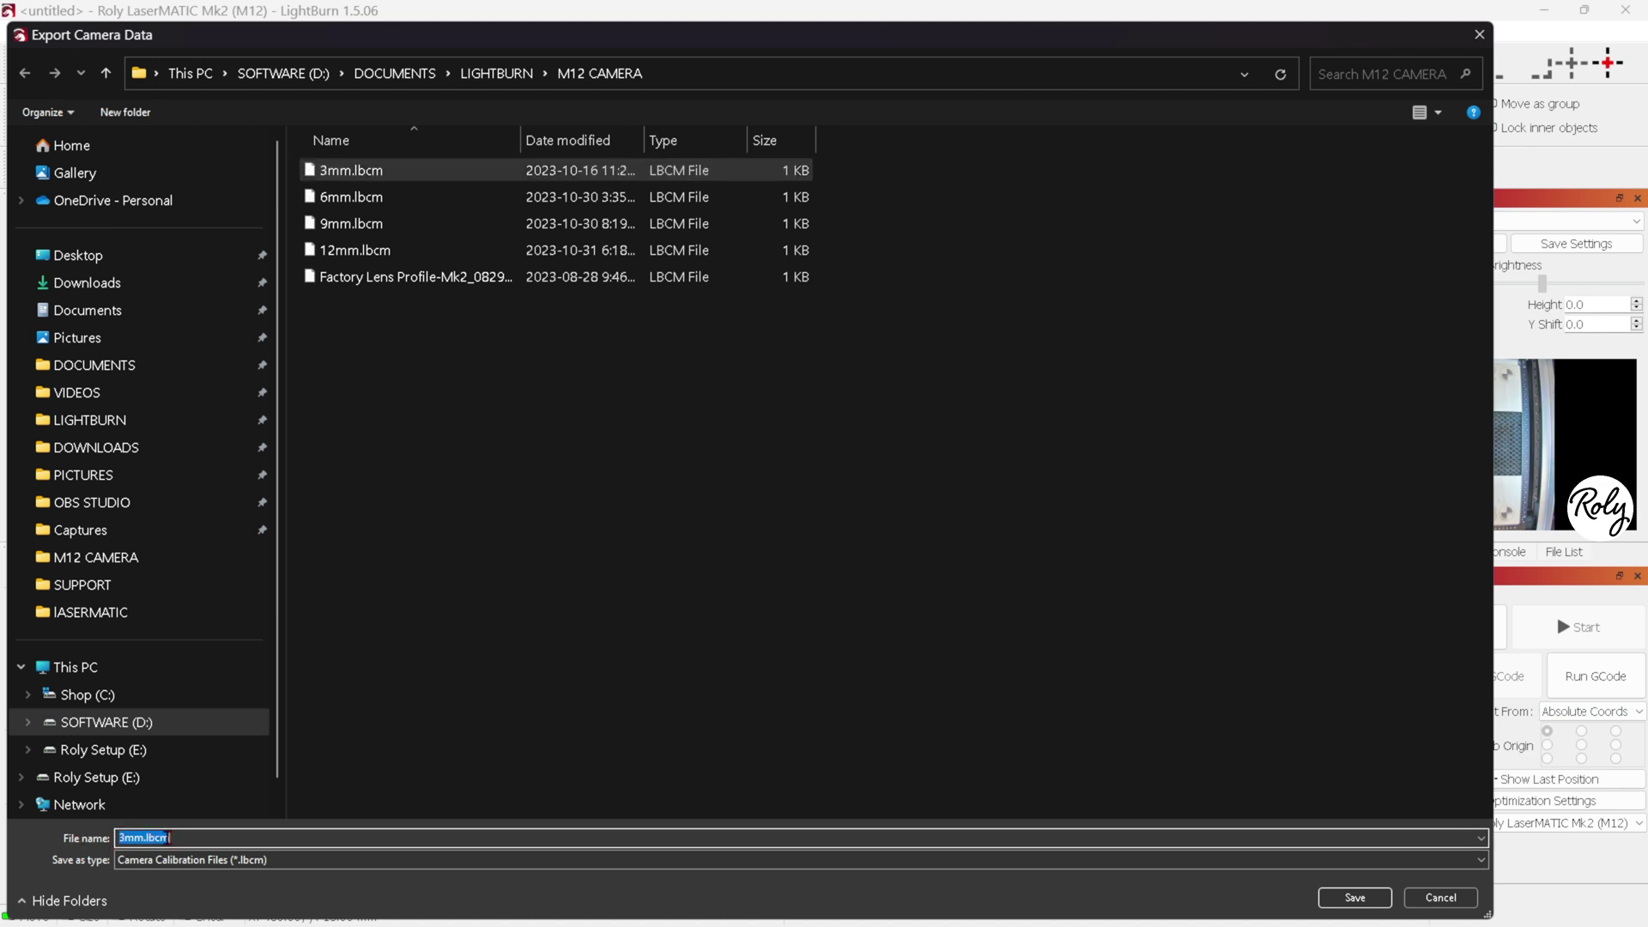
{"action": "left_click", "coordinate": [1355, 897]}
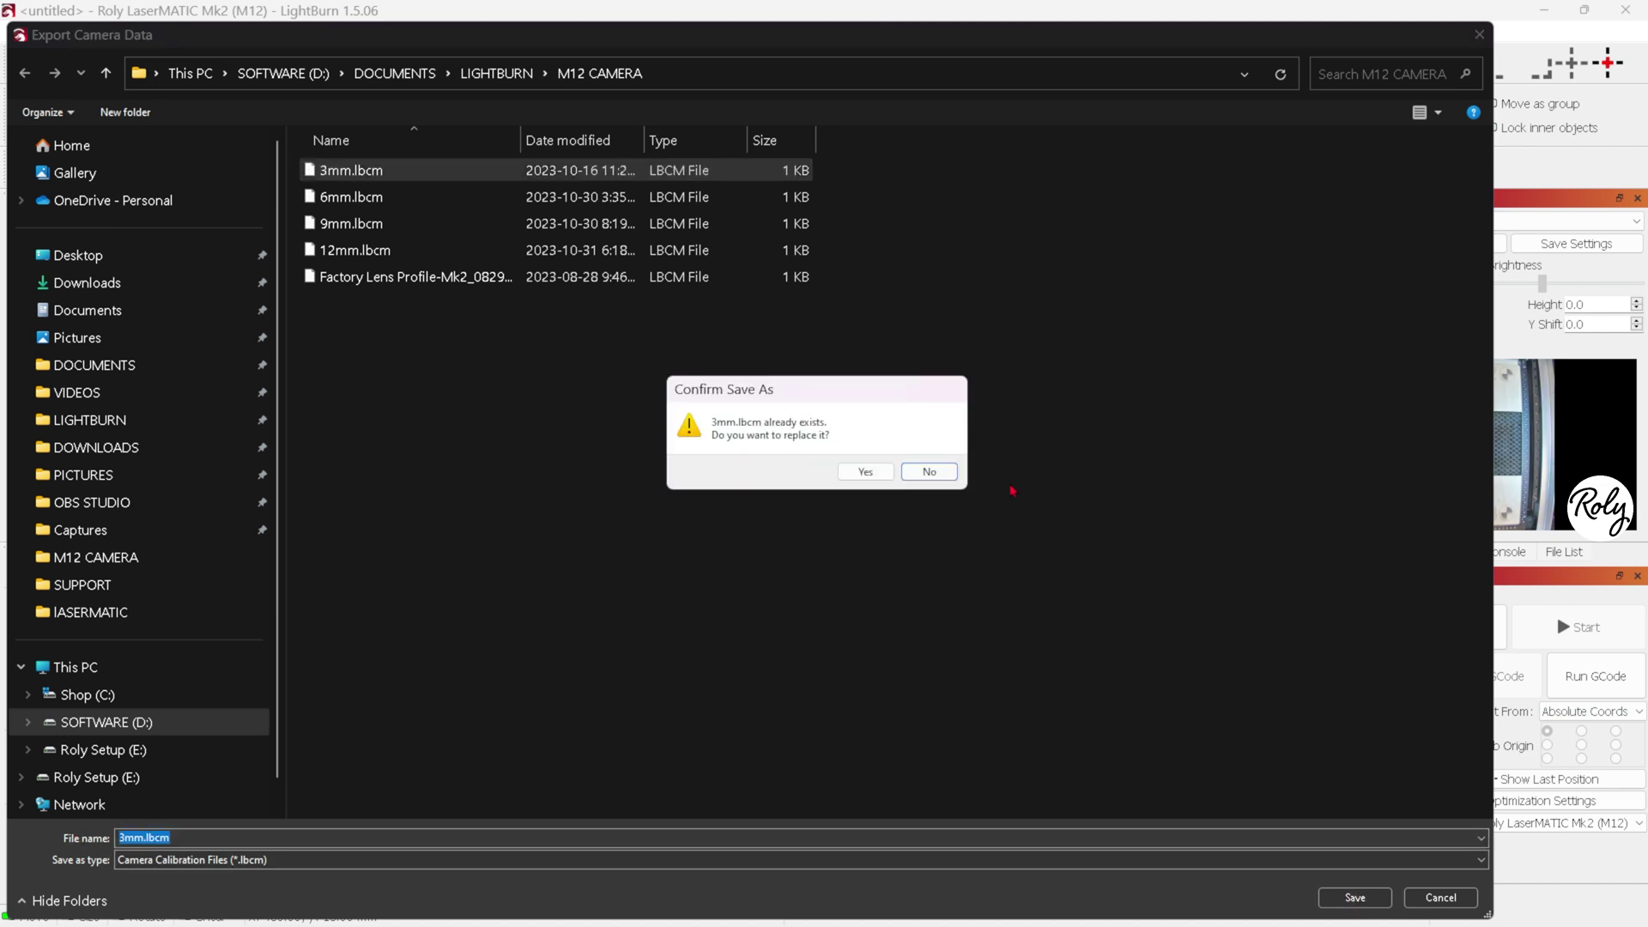
{"action": "left_click", "coordinate": [862, 473]}
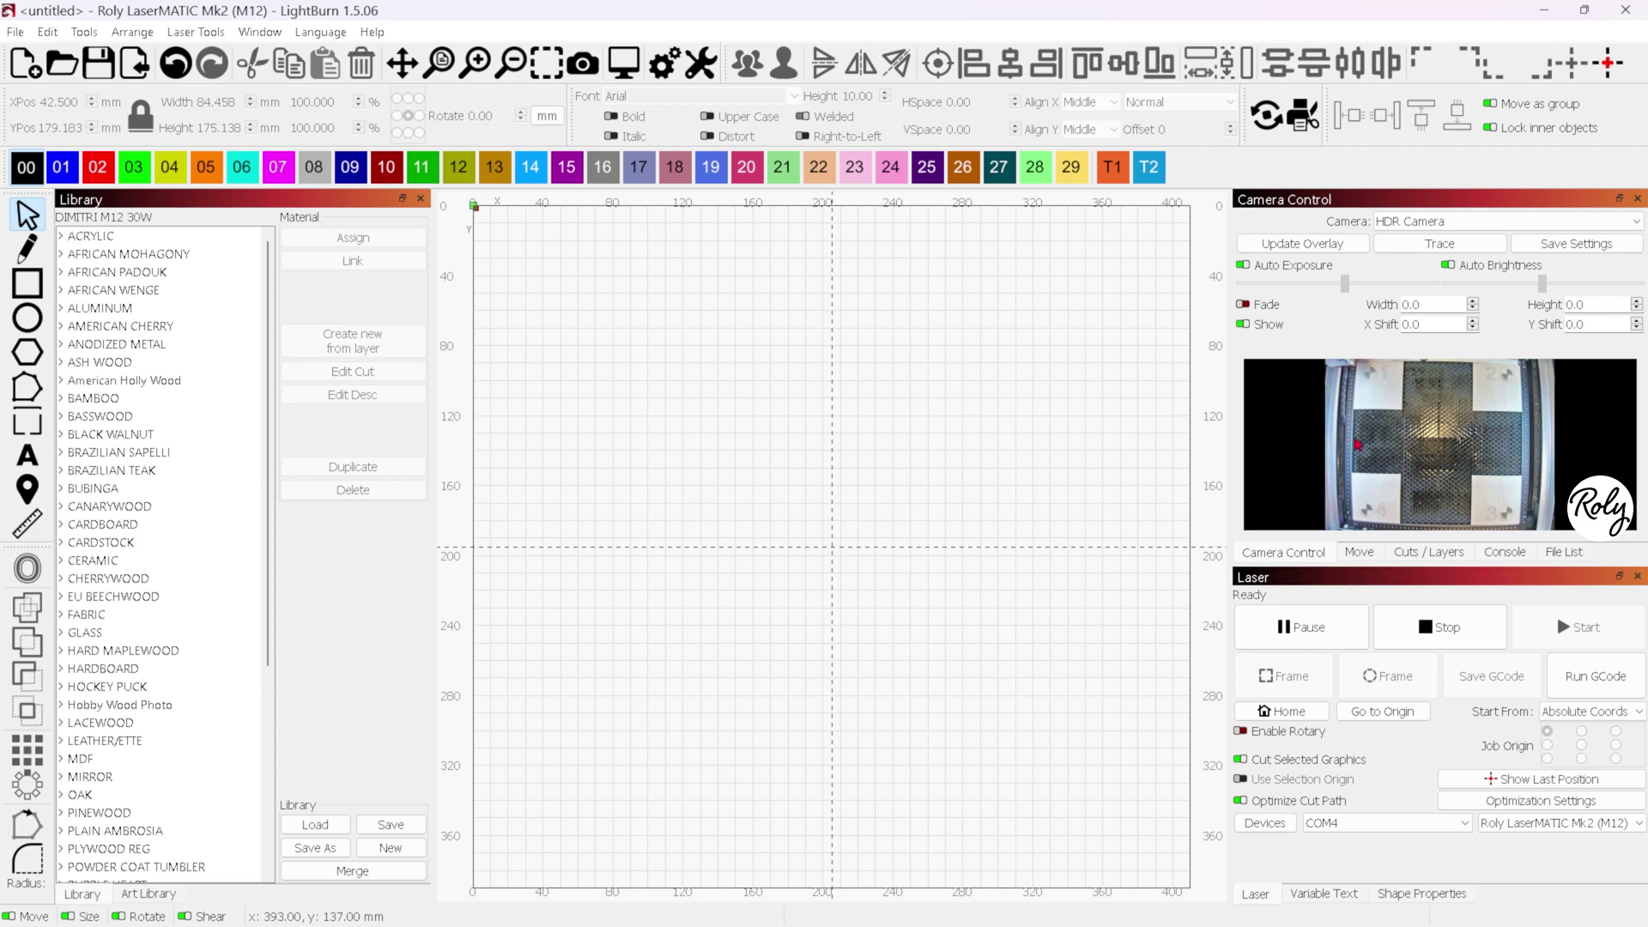
- Import the camera settings from 3mm.lbcm in the M12 CAMERA folder and update the camera overlay on the workspace
{"action": "right_click", "coordinate": [1358, 444]}
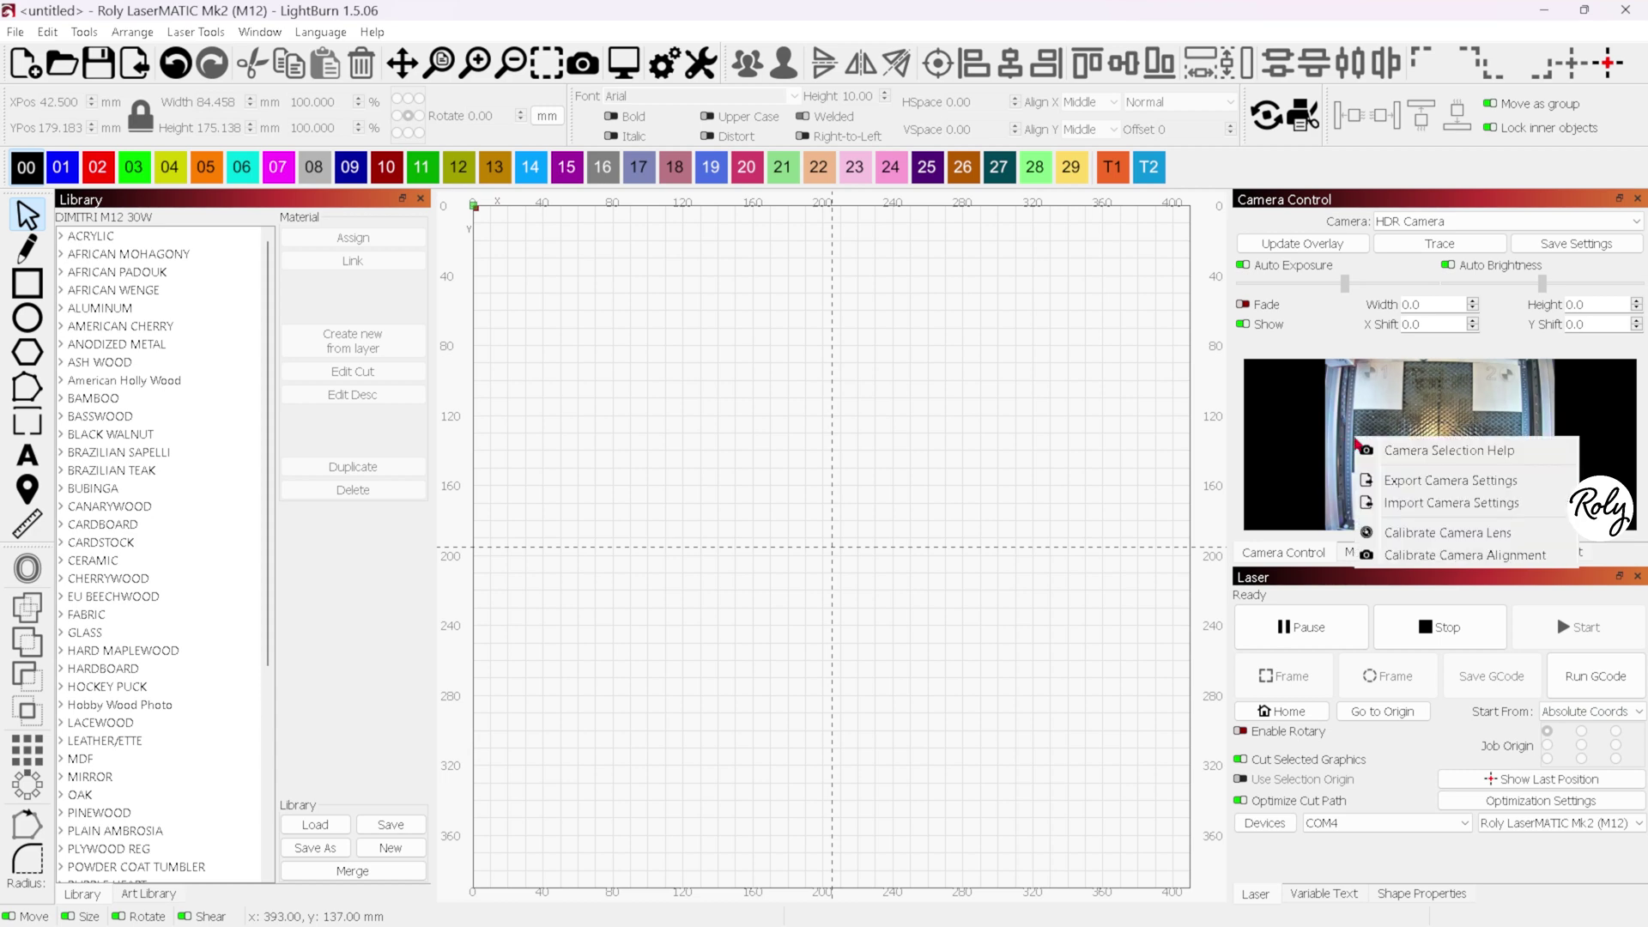
{"action": "left_click", "coordinate": [1371, 505]}
{"action": "left_click", "coordinate": [364, 359]}
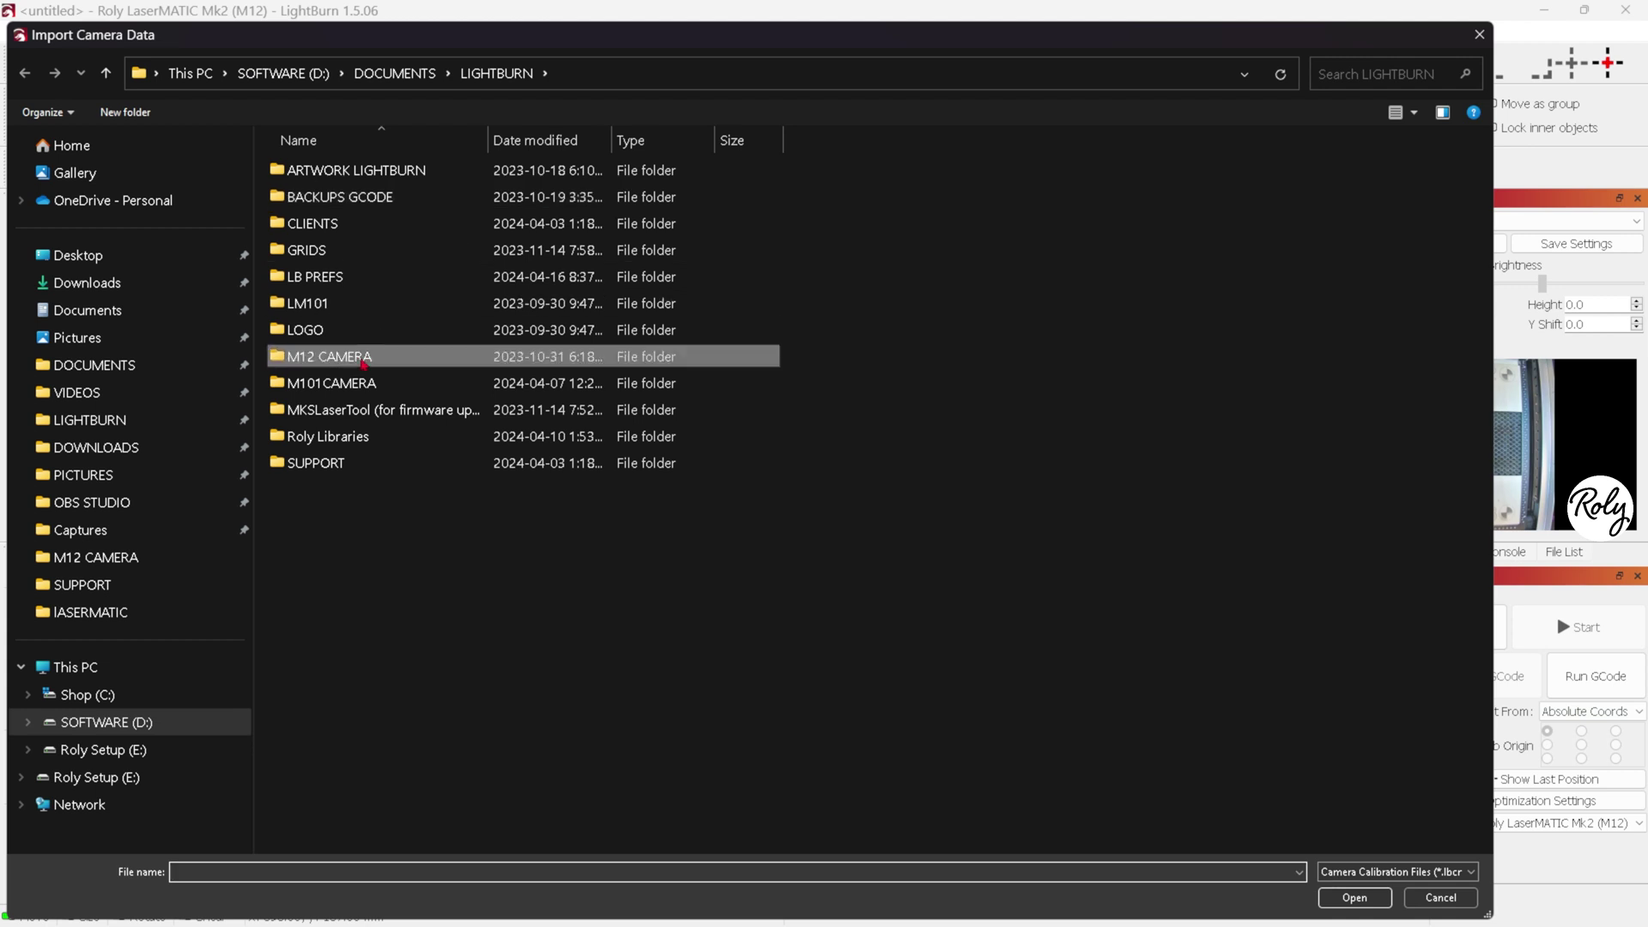
{"action": "double_click", "coordinate": [364, 359]}
{"action": "double_click", "coordinate": [349, 175]}
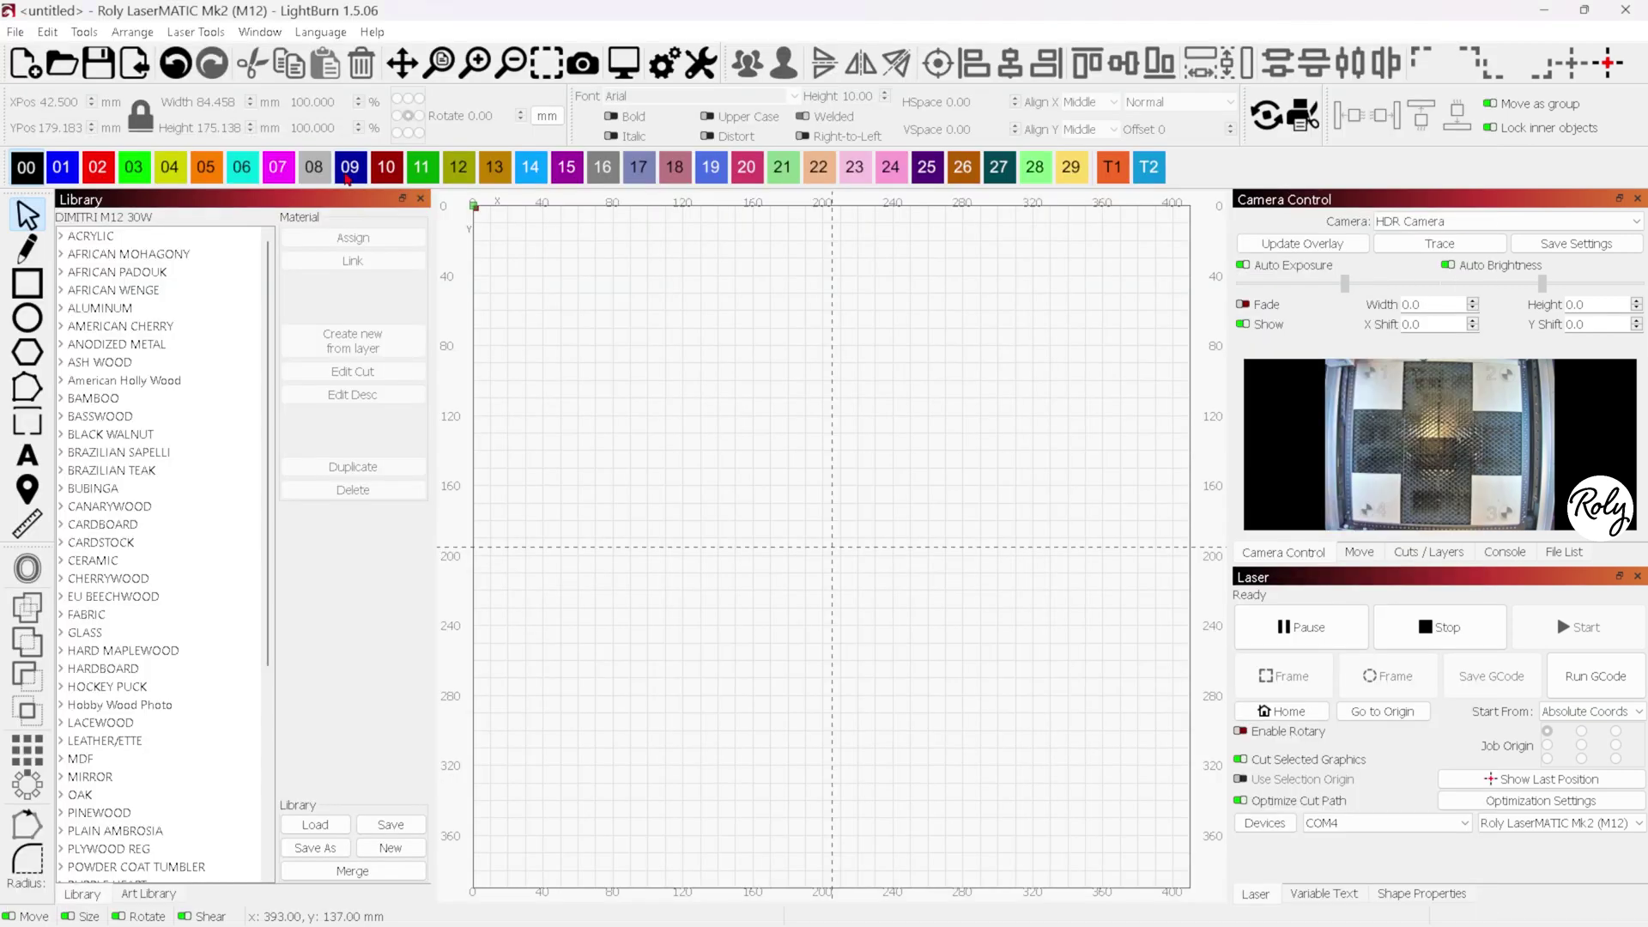
{"action": "left_click", "coordinate": [1282, 249]}
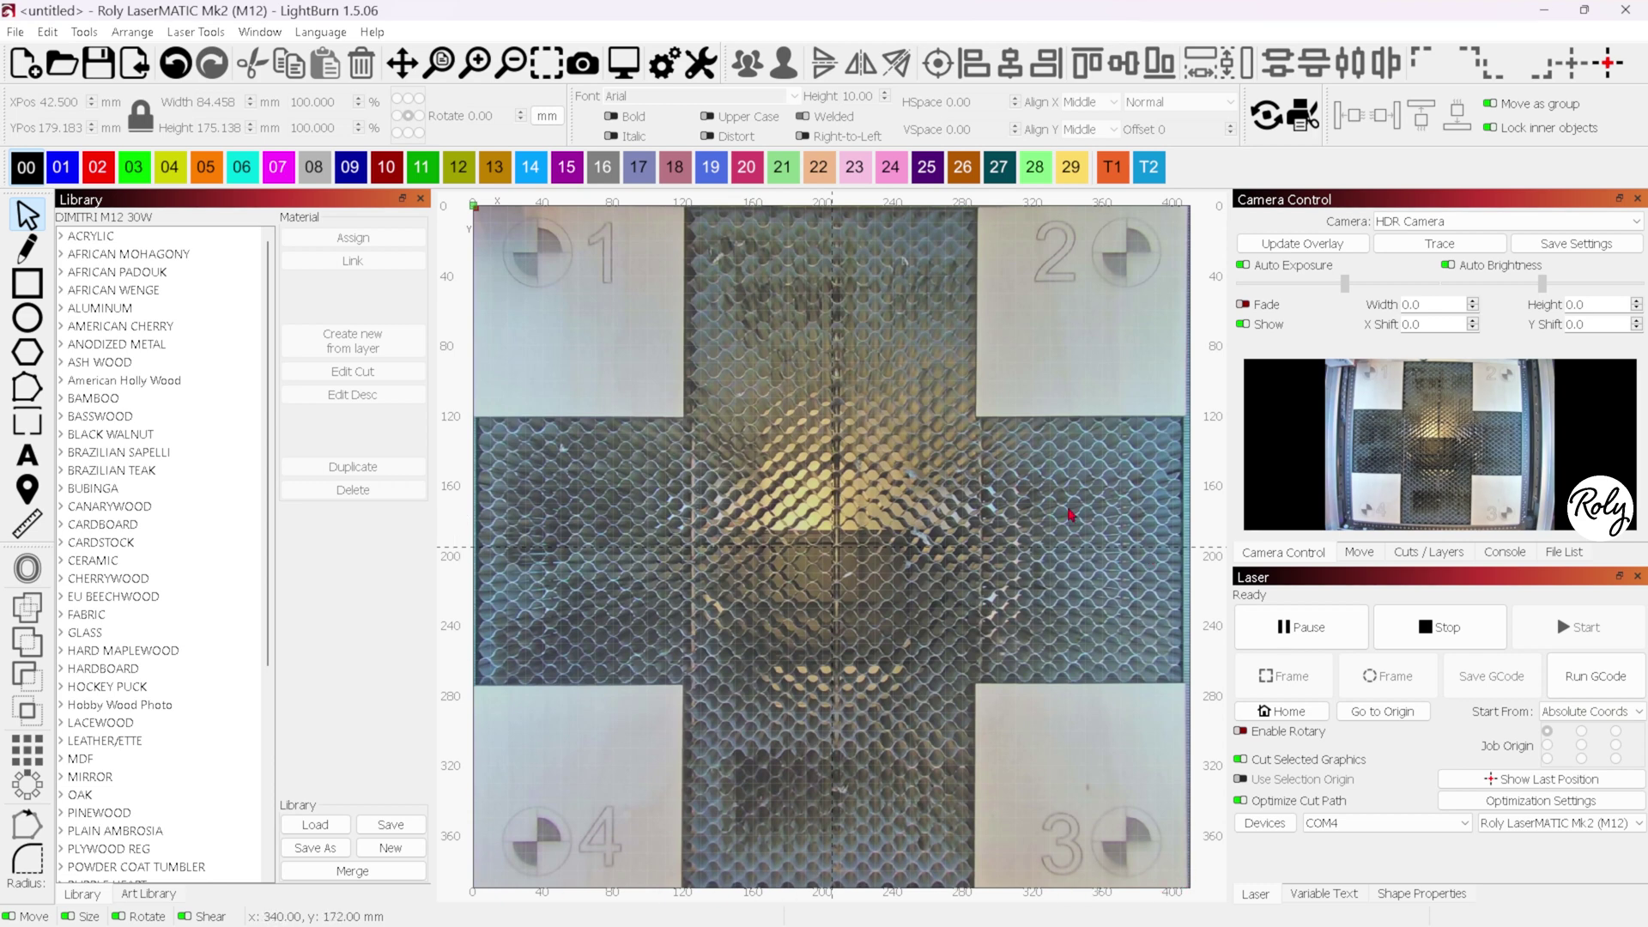
- Draw a circle on the honeycomb area near target 1 and set its width and height to 39.5 mm
{"action": "left_click", "coordinate": [38, 323]}
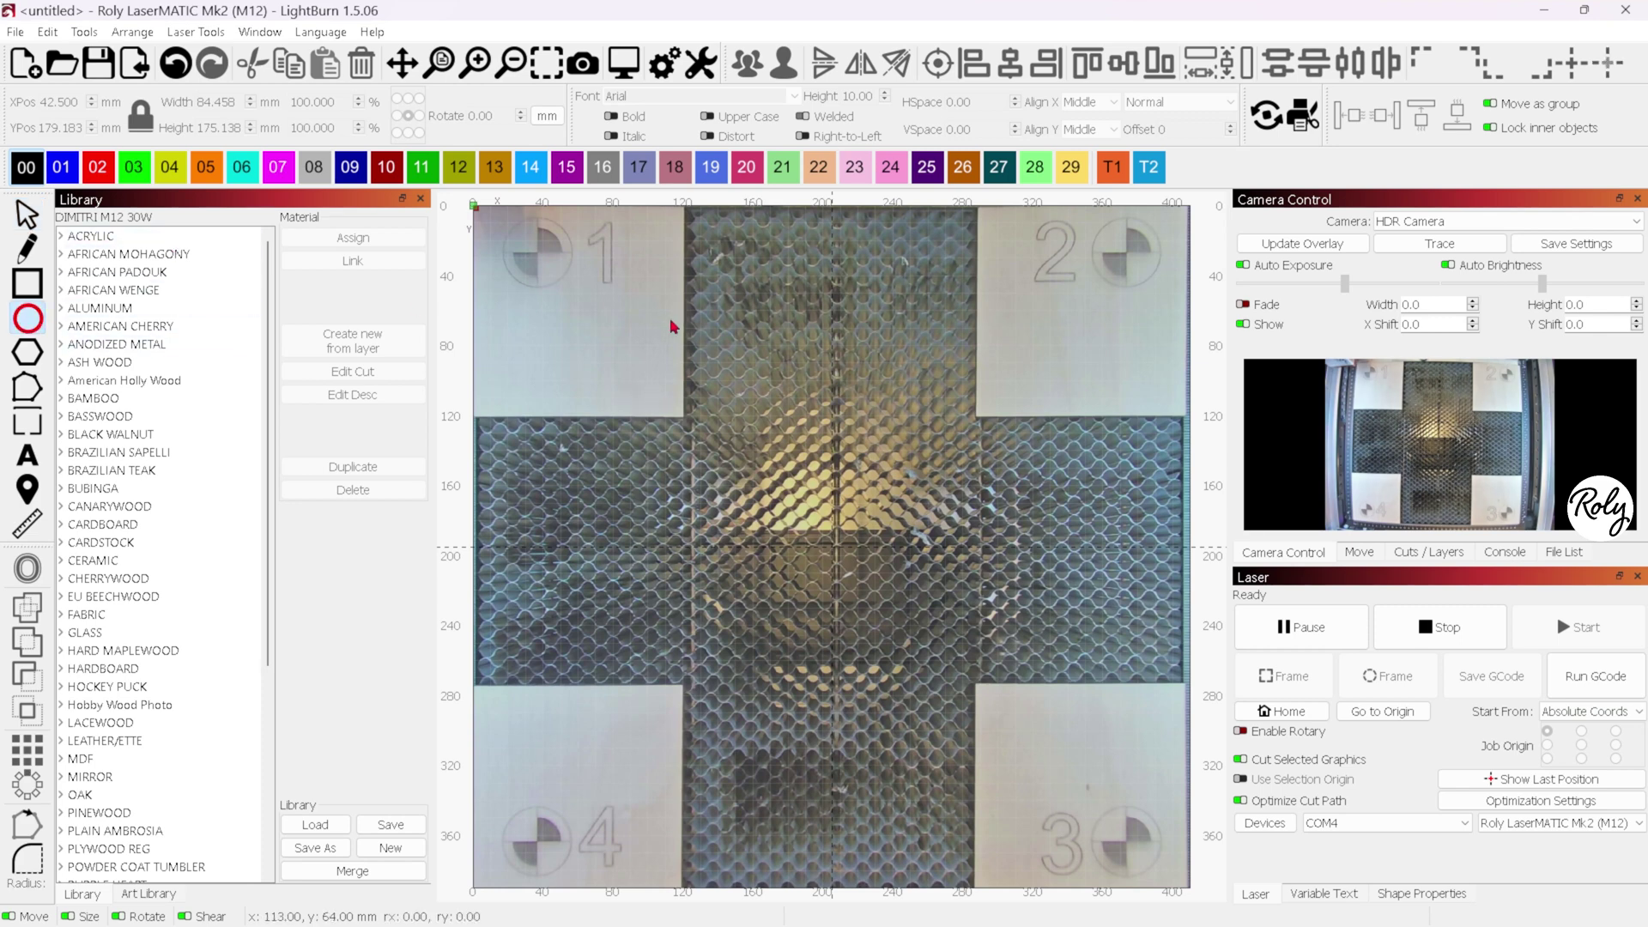
{"action": "left_click_drag", "start_coordinate": [671, 321], "coordinate": [801, 448]}
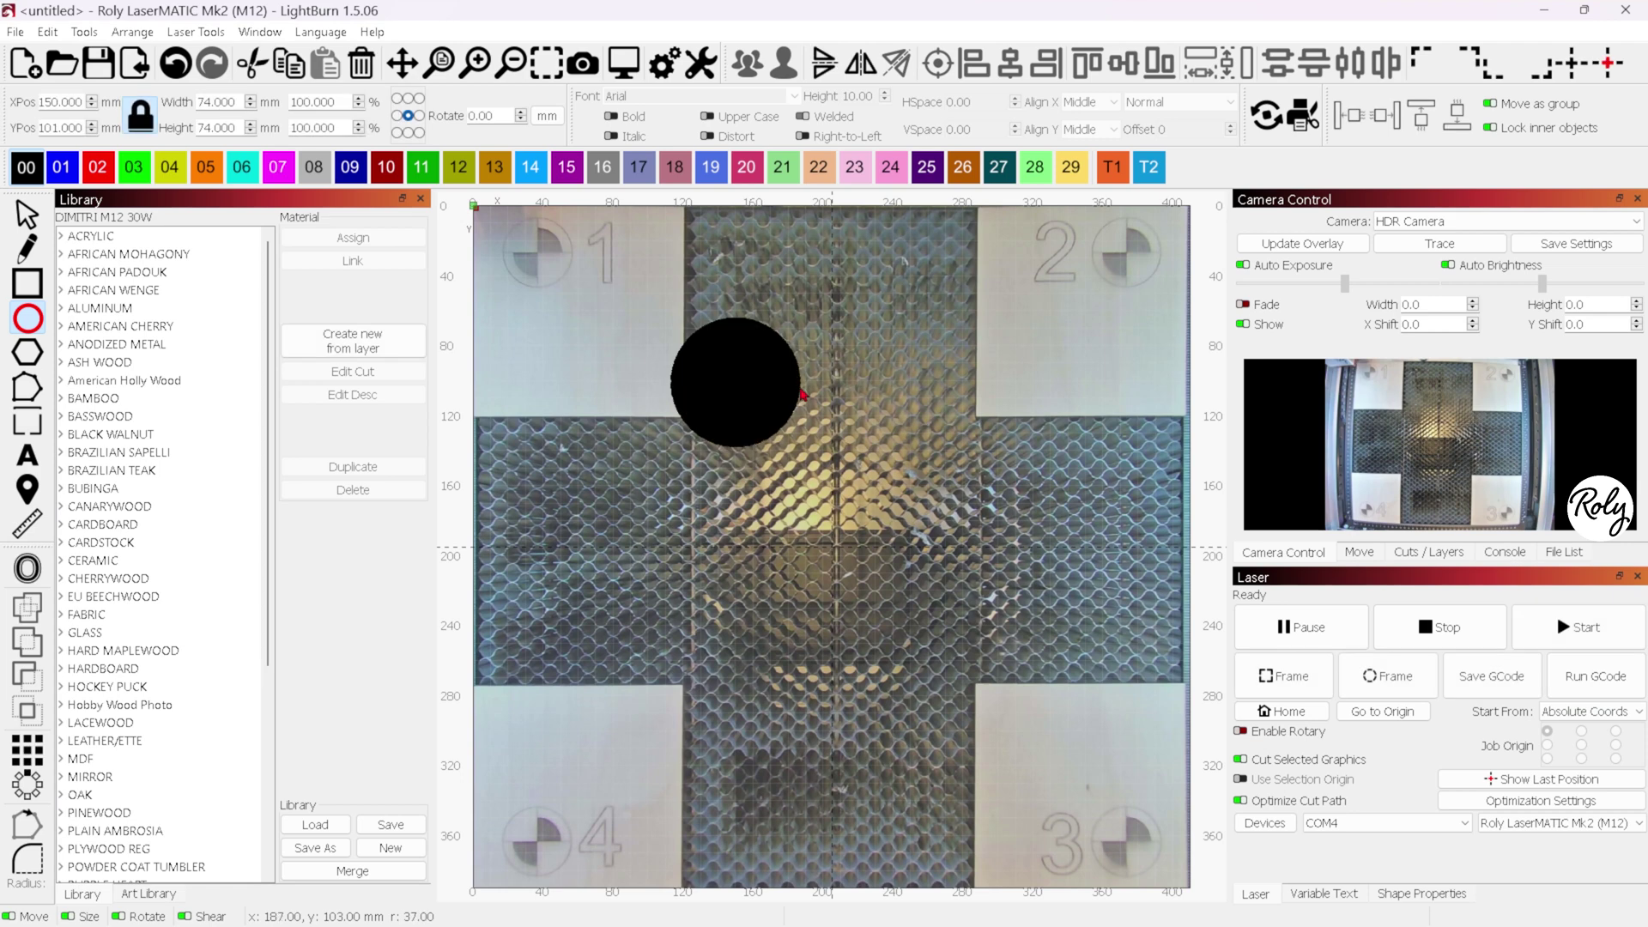
{"action": "double_click", "coordinate": [241, 99]}
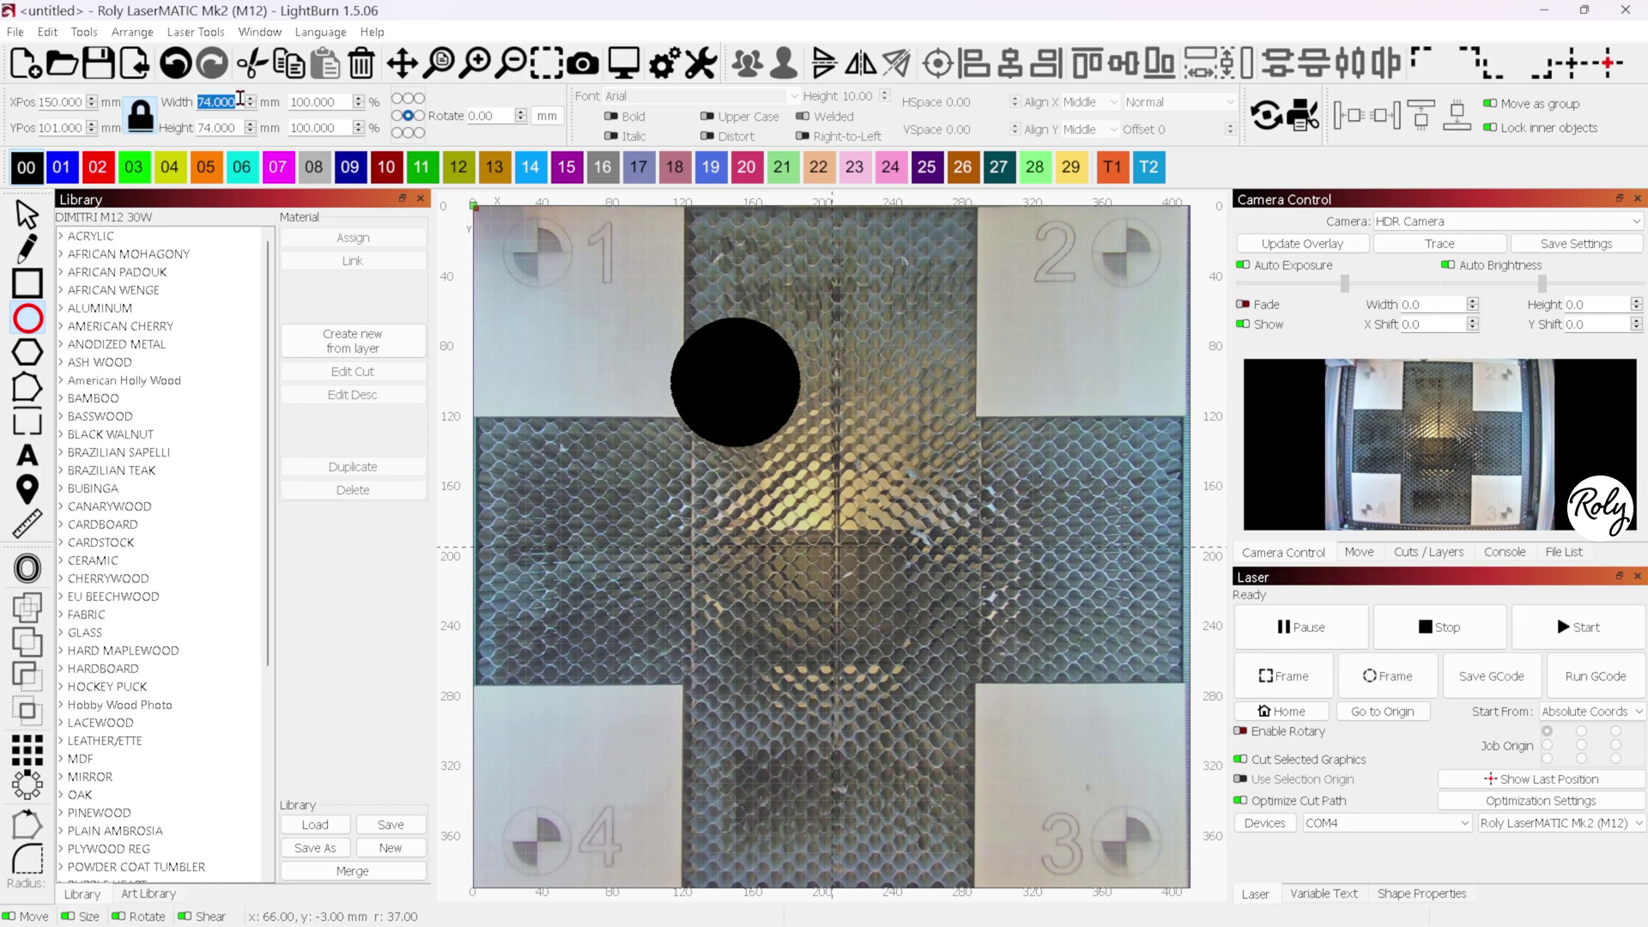
{"action": "type", "text": "39.5"}
{"action": "key", "text": "Return"}
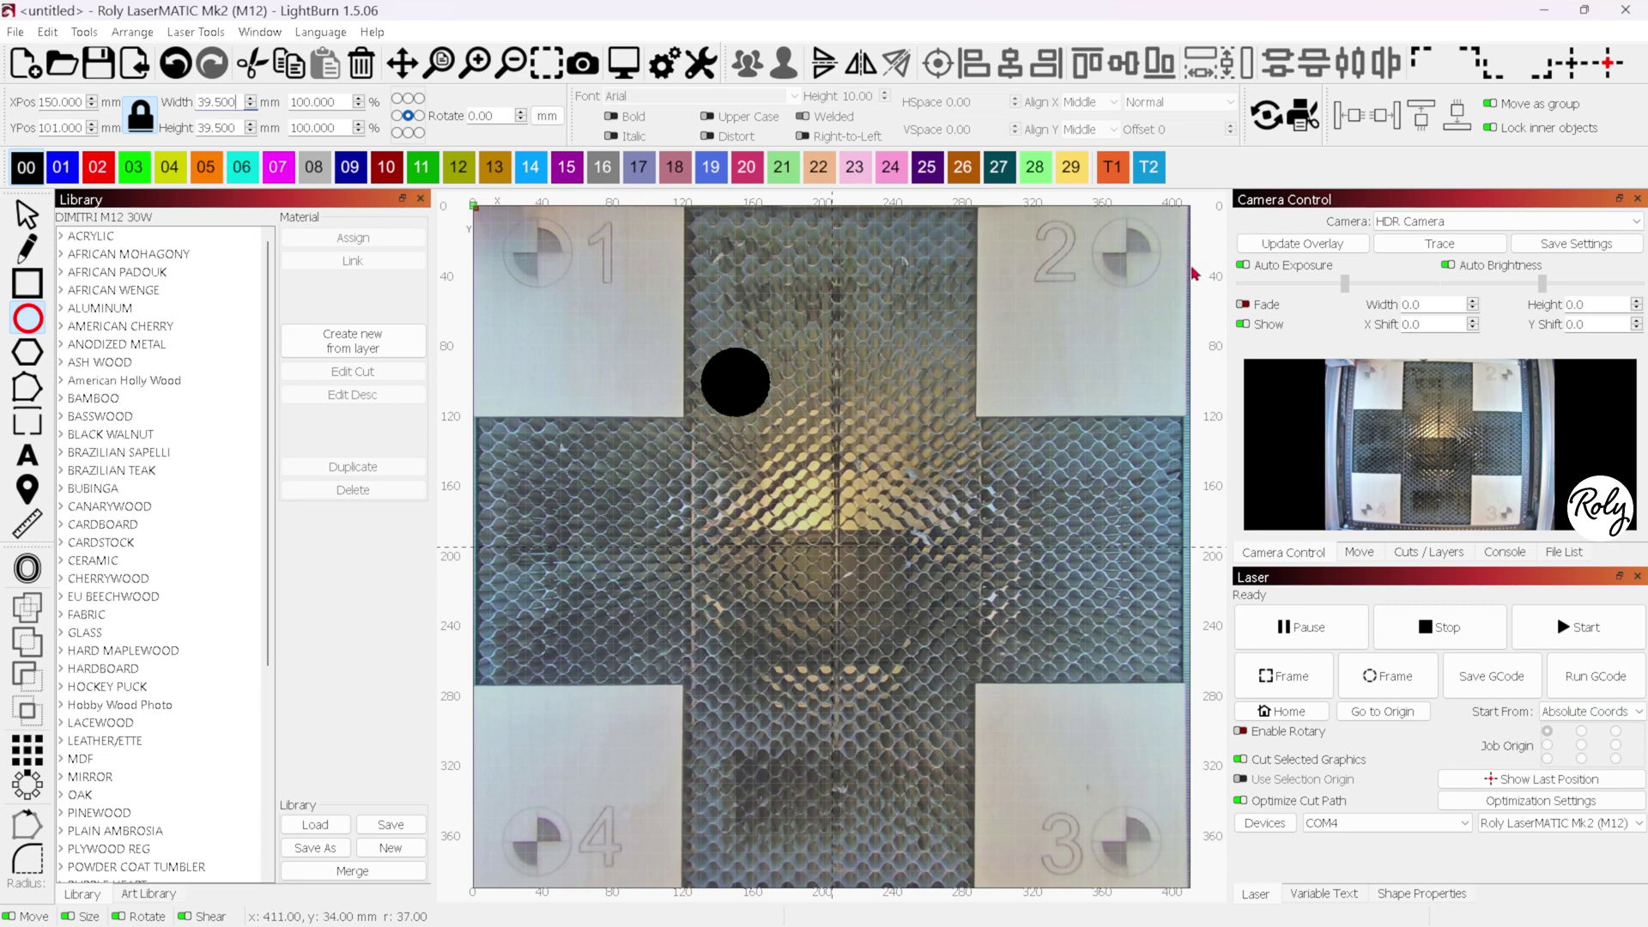
- Set the circle's layer 00 to Line mode and return to the camera controls
{"action": "left_click", "coordinate": [1451, 553]}
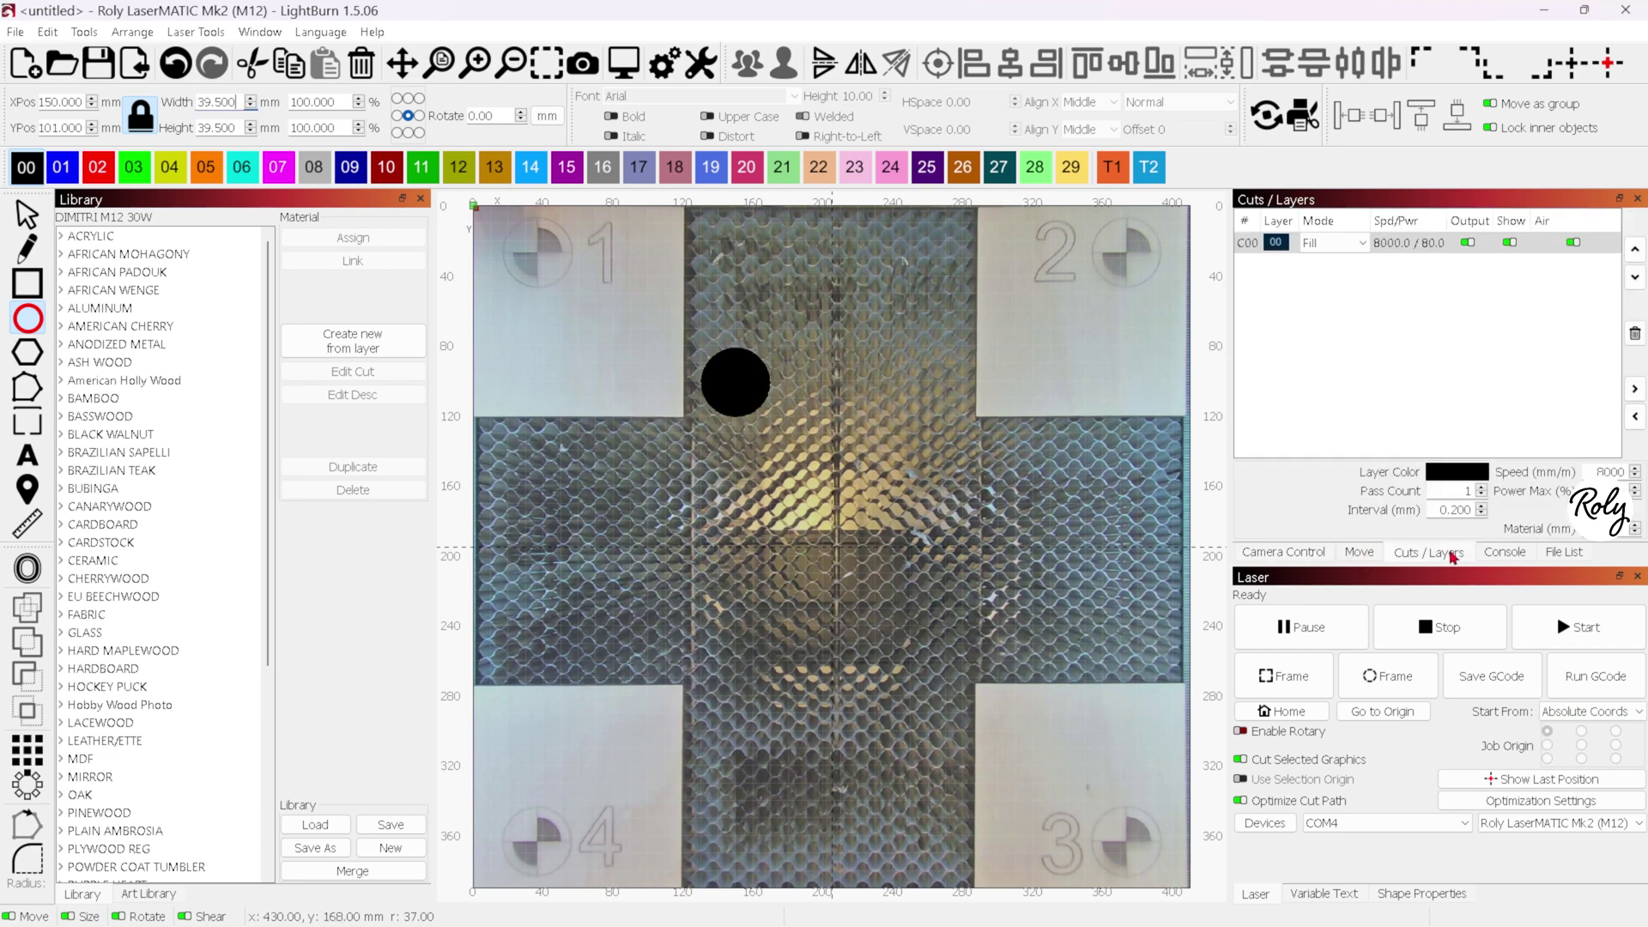
{"action": "left_click", "coordinate": [1336, 248]}
{"action": "left_click", "coordinate": [1317, 258]}
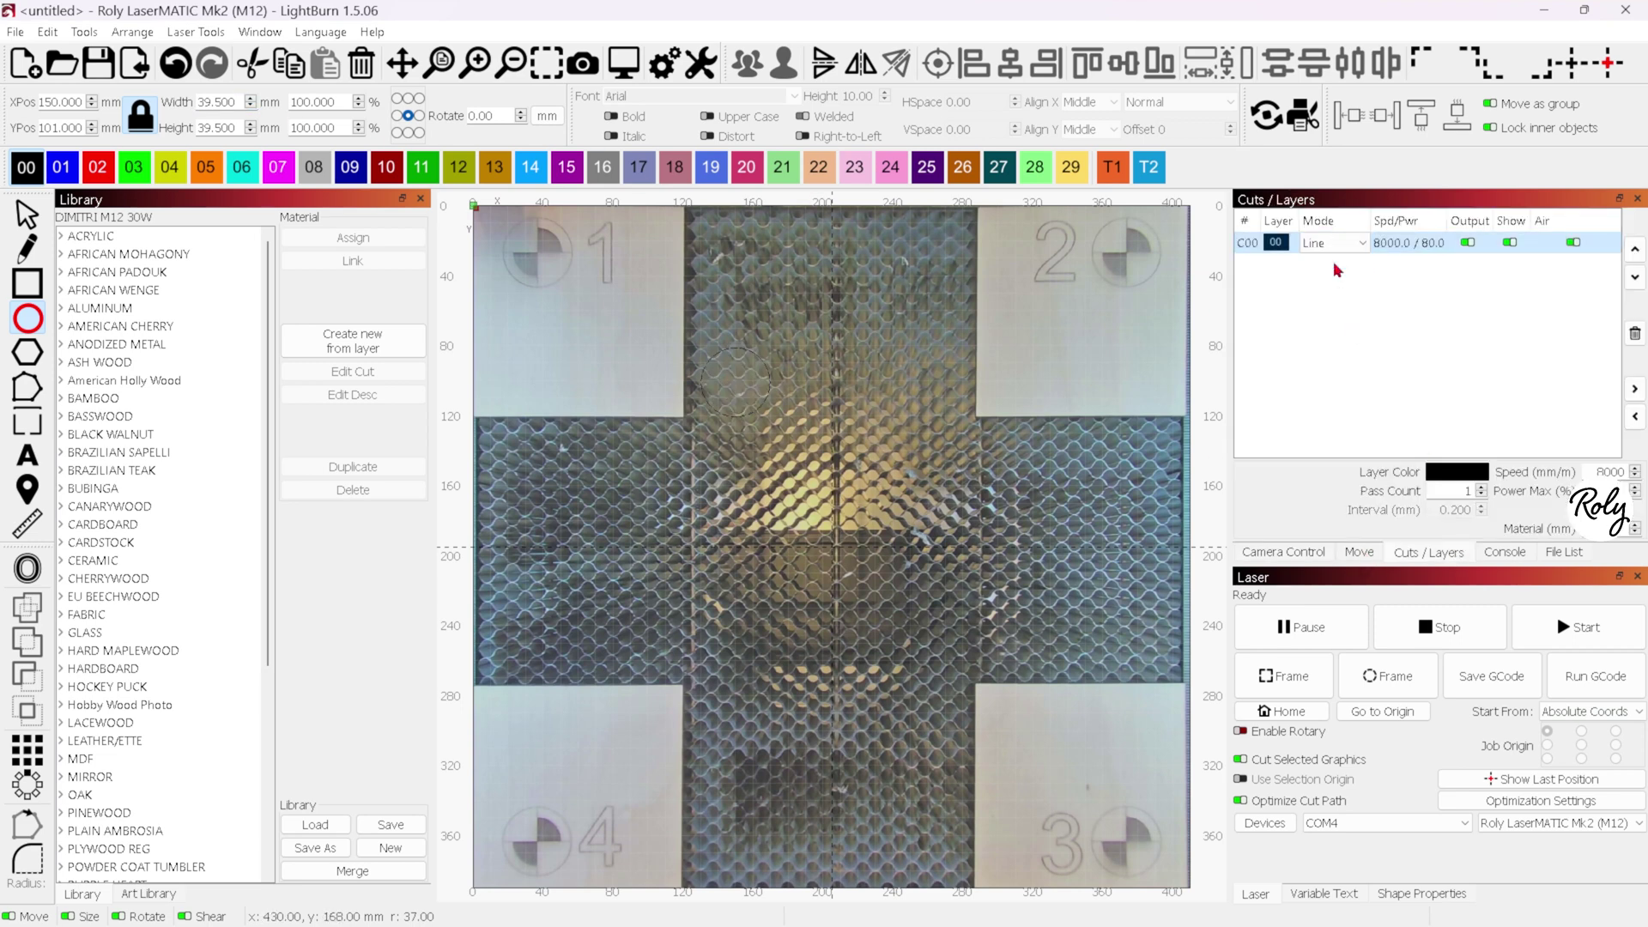
{"action": "left_click", "coordinate": [1319, 555]}
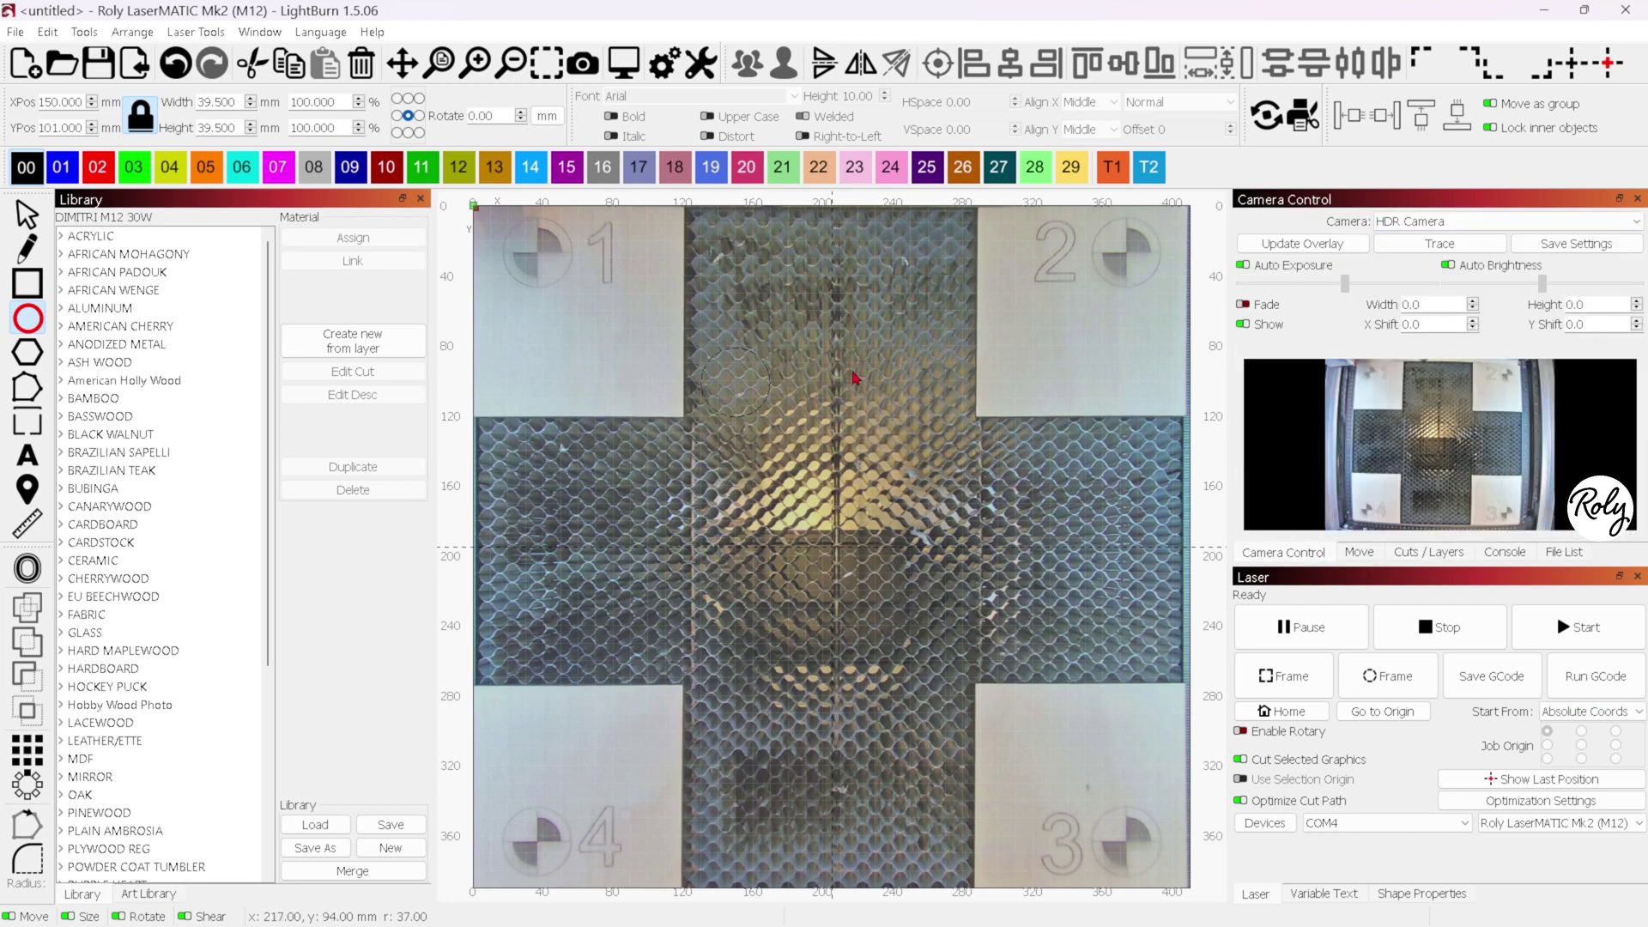
- Select the 39.5 mm circle and move it onto target 2 in the camera overlay
{"action": "left_click", "coordinate": [26, 214]}
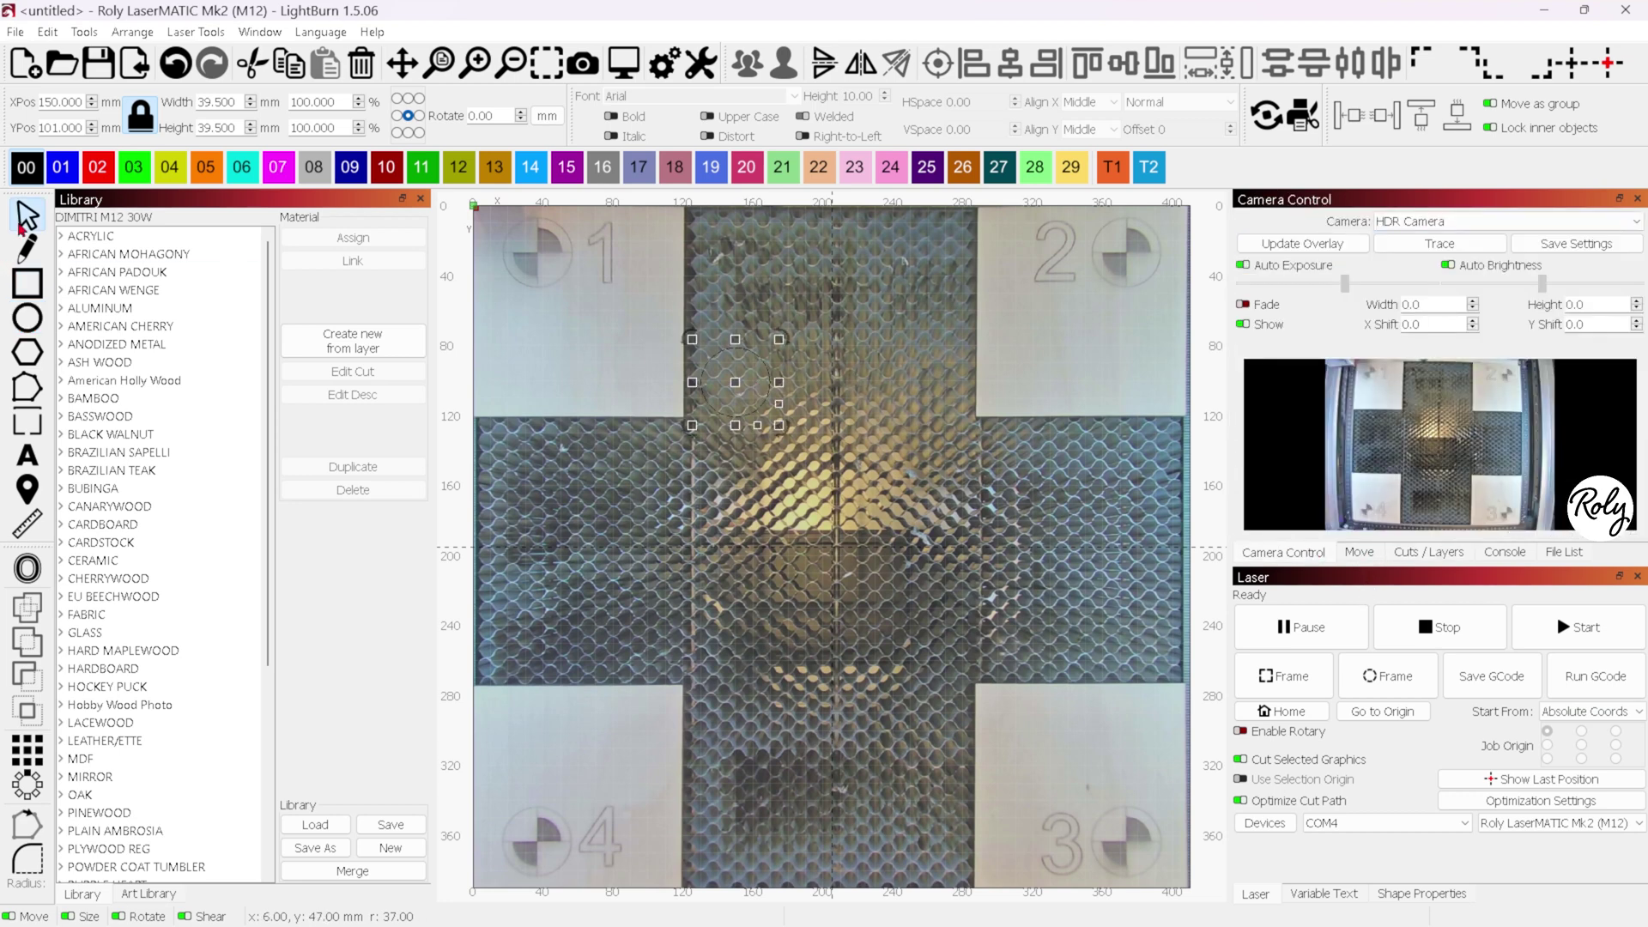
{"action": "left_click", "coordinate": [724, 383]}
{"action": "left_click_drag", "start_coordinate": [734, 371], "coordinate": [1128, 262]}
{"action": "left_click_drag", "start_coordinate": [1044, 345], "coordinate": [982, 418]}
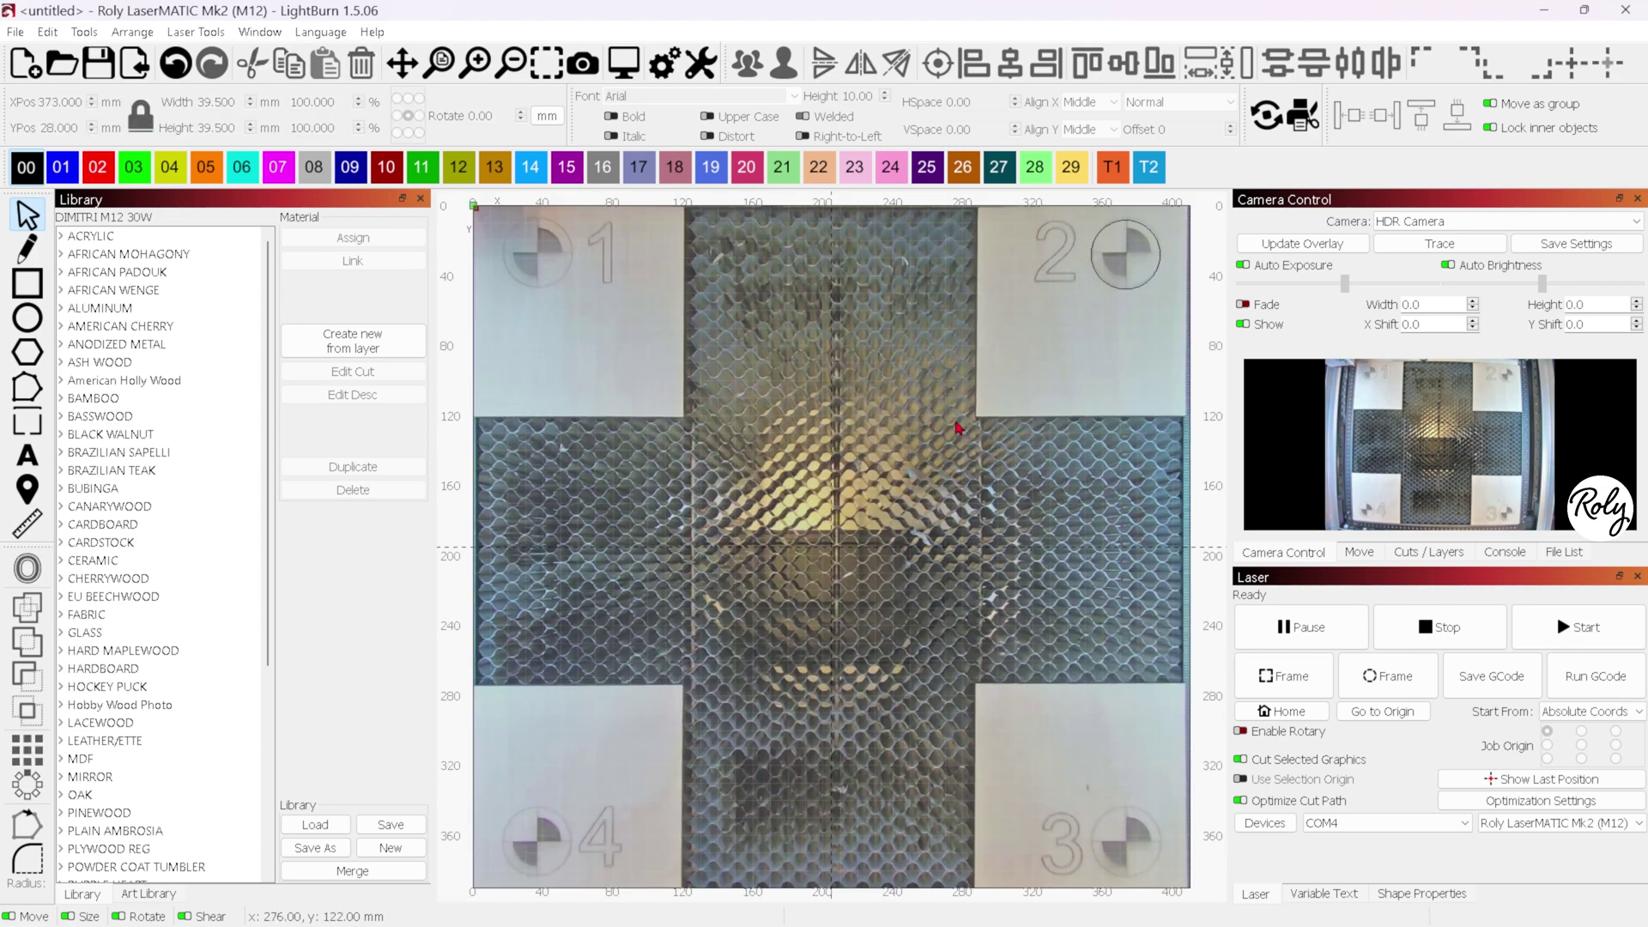
- Fine-position the circle over target 2 so that its center sits exactly on the target's crosshair
{"action": "scroll", "coordinate": [959, 426], "scroll_direction": "up", "scroll_amount": 2}
{"action": "left_click_drag", "start_coordinate": [959, 427], "coordinate": [630, 702]}
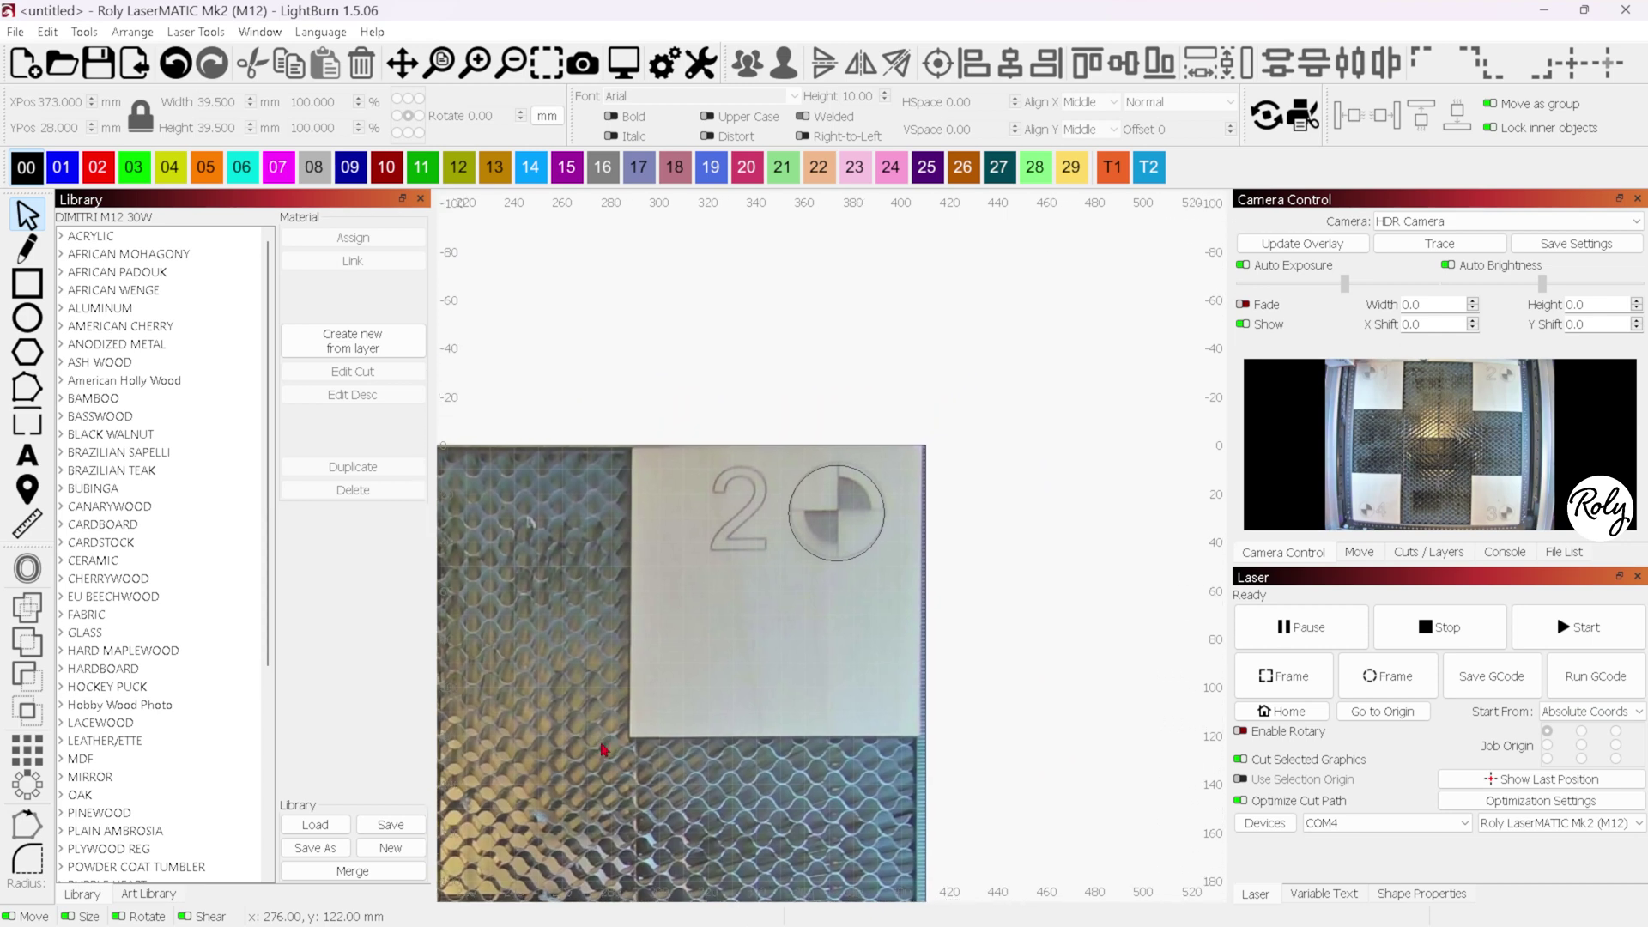
{"action": "scroll", "coordinate": [603, 750], "scroll_direction": "down", "scroll_amount": 2}
{"action": "scroll", "coordinate": [604, 750], "scroll_direction": "up", "scroll_amount": 8}
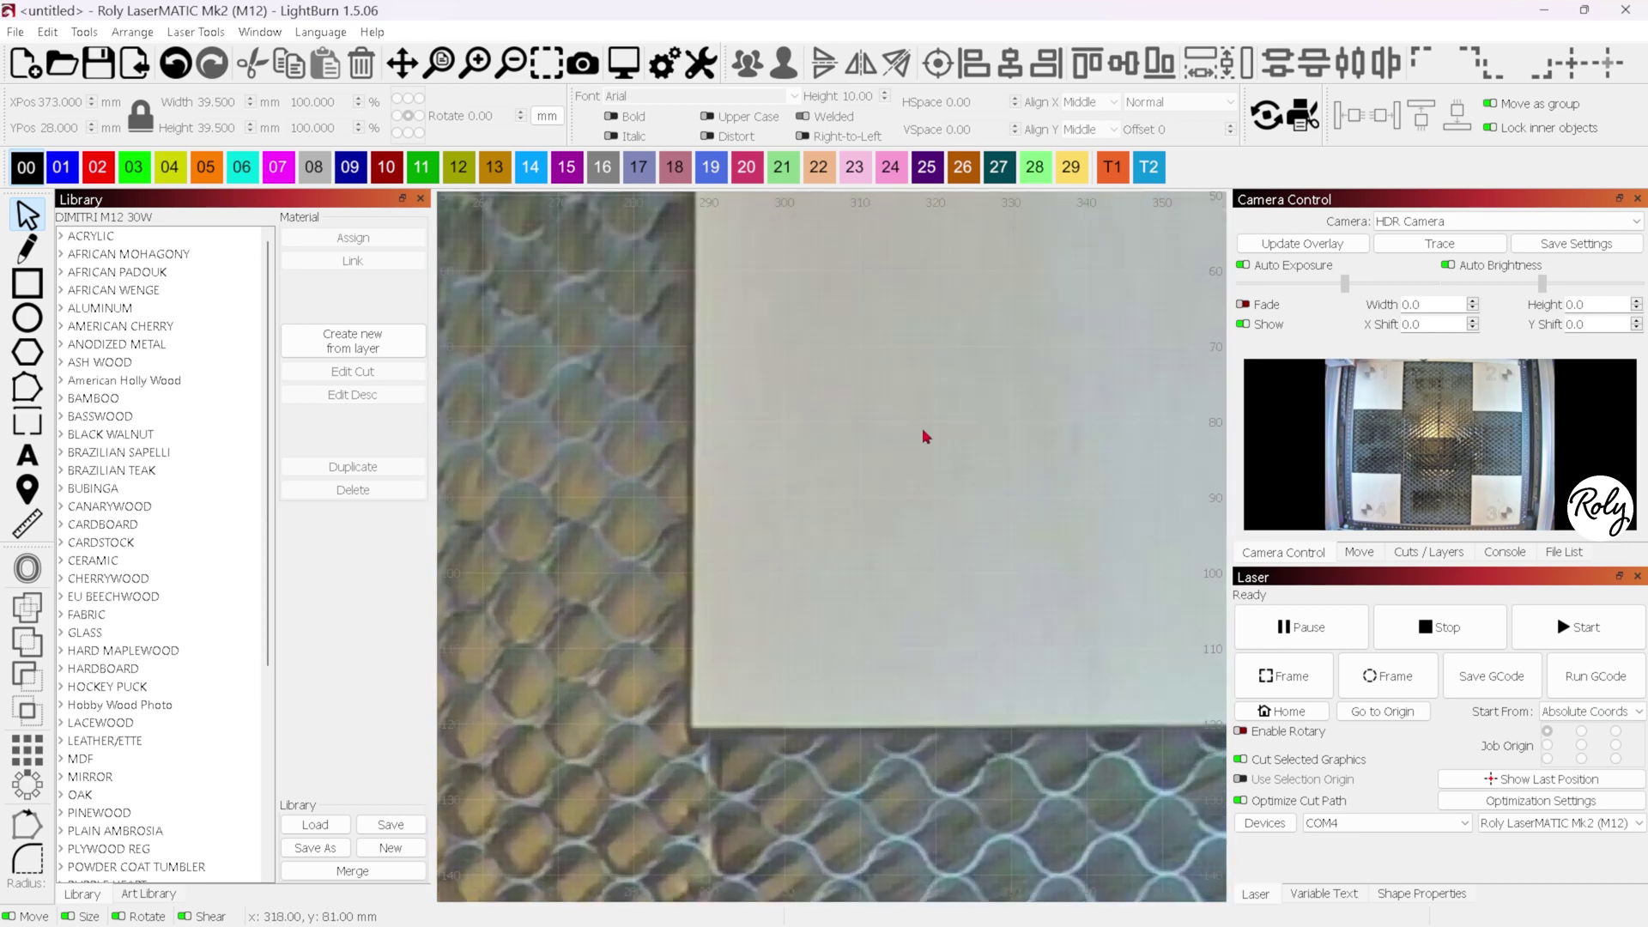
{"action": "left_click_drag", "start_coordinate": [922, 429], "coordinate": [463, 923]}
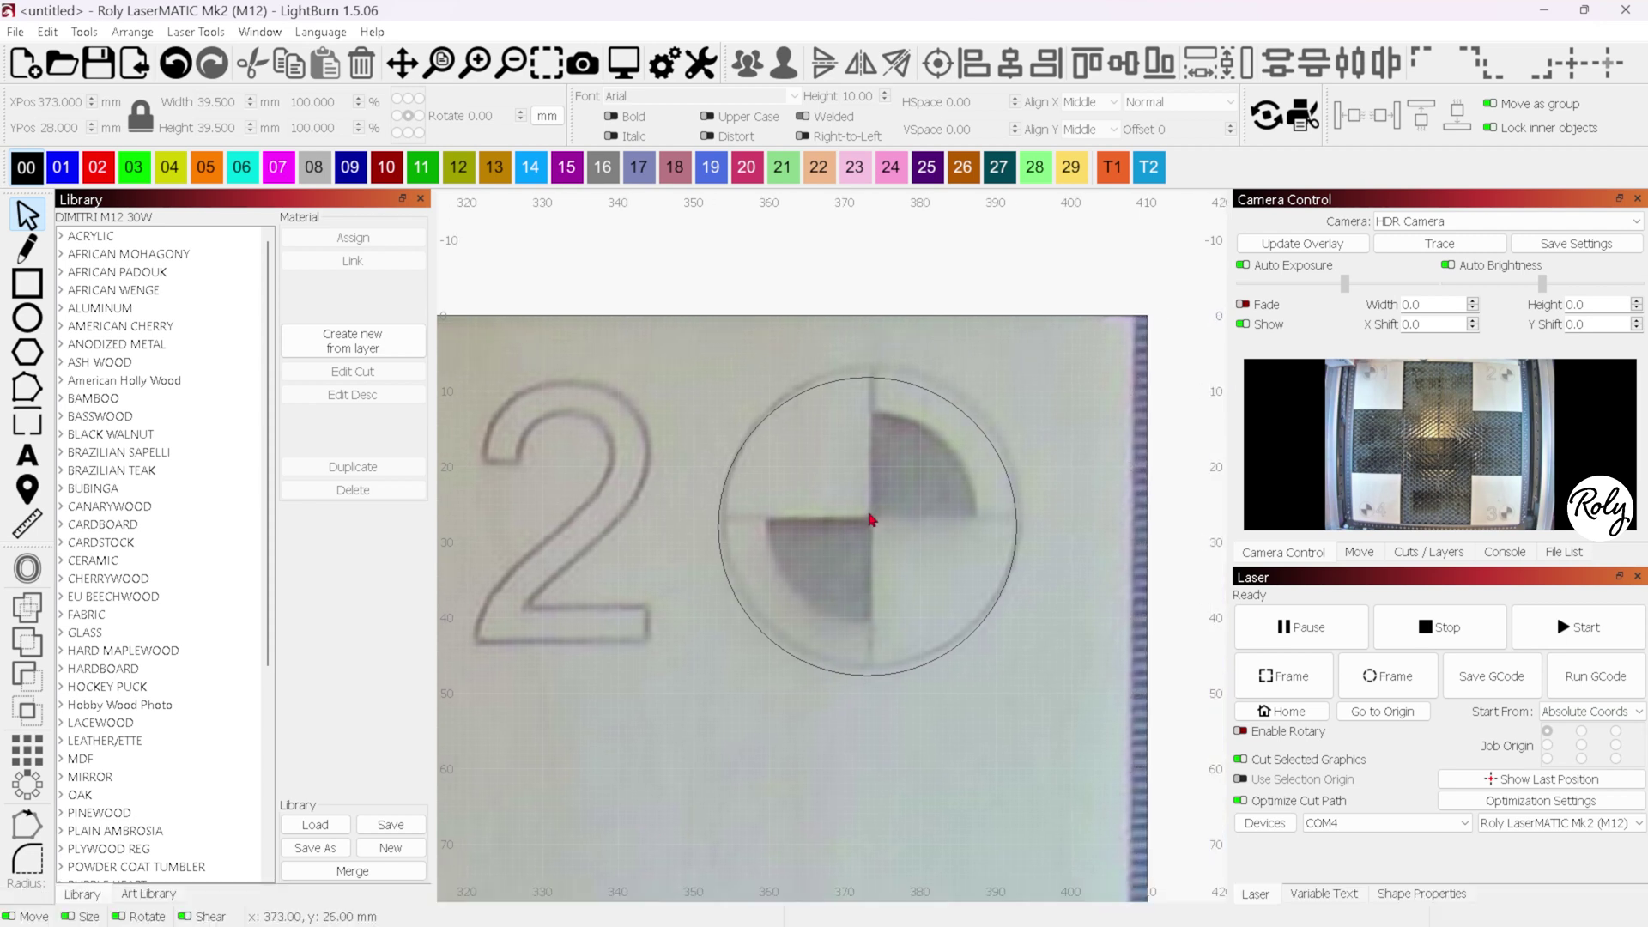
{"action": "left_click", "coordinate": [742, 610]}
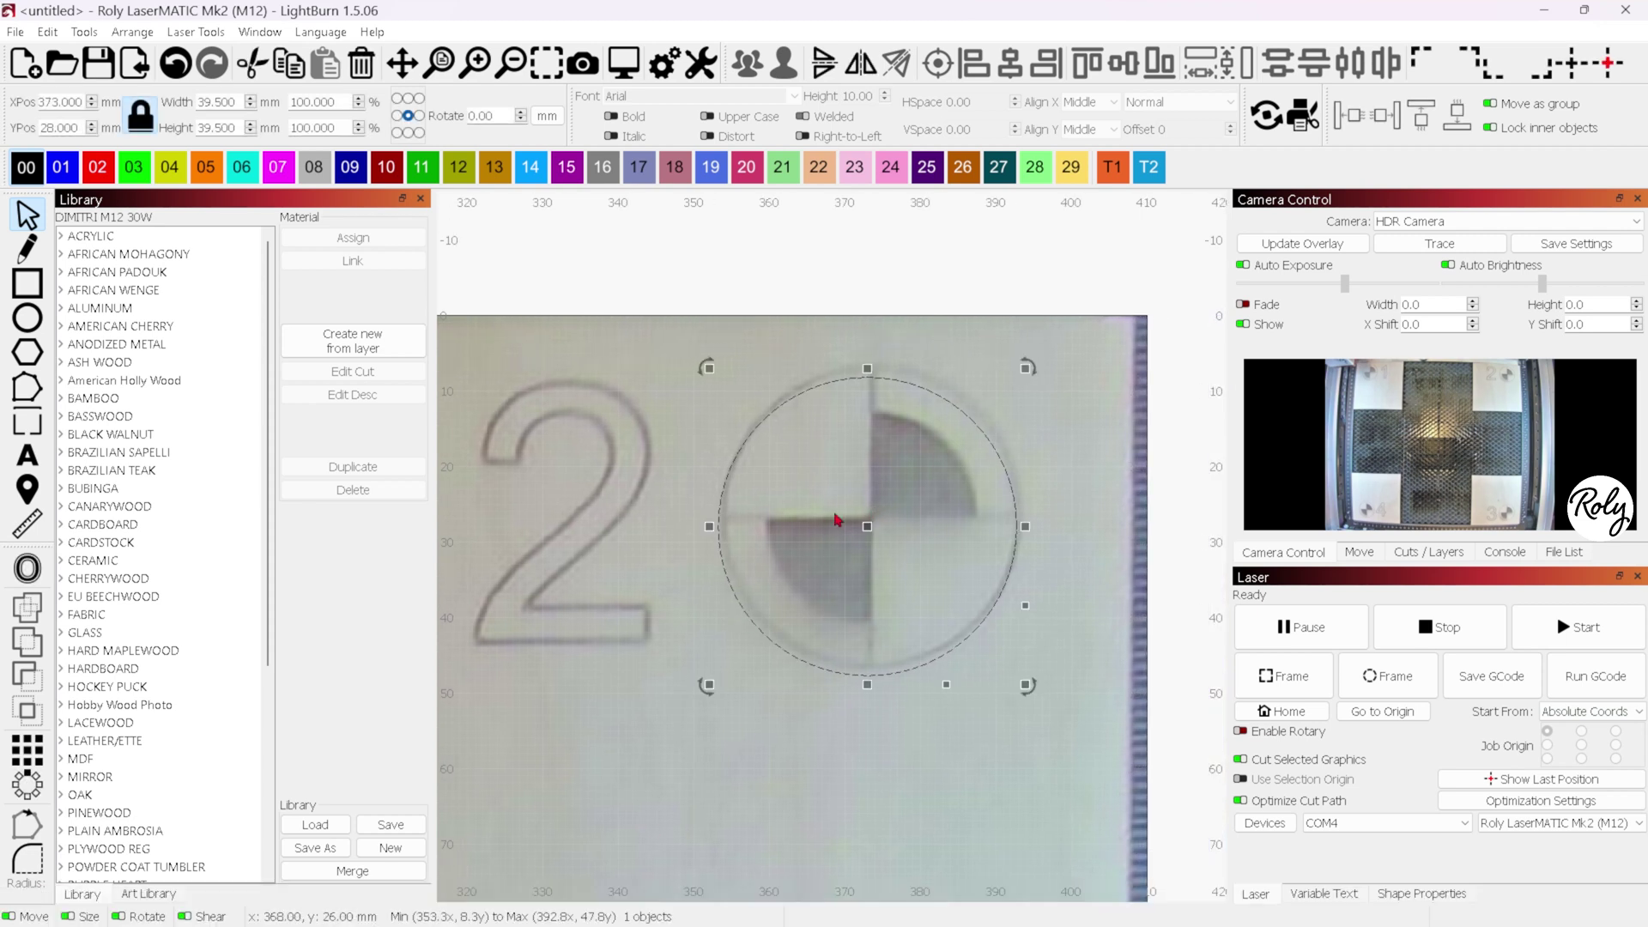
{"action": "left_click_drag", "start_coordinate": [869, 530], "coordinate": [871, 520]}
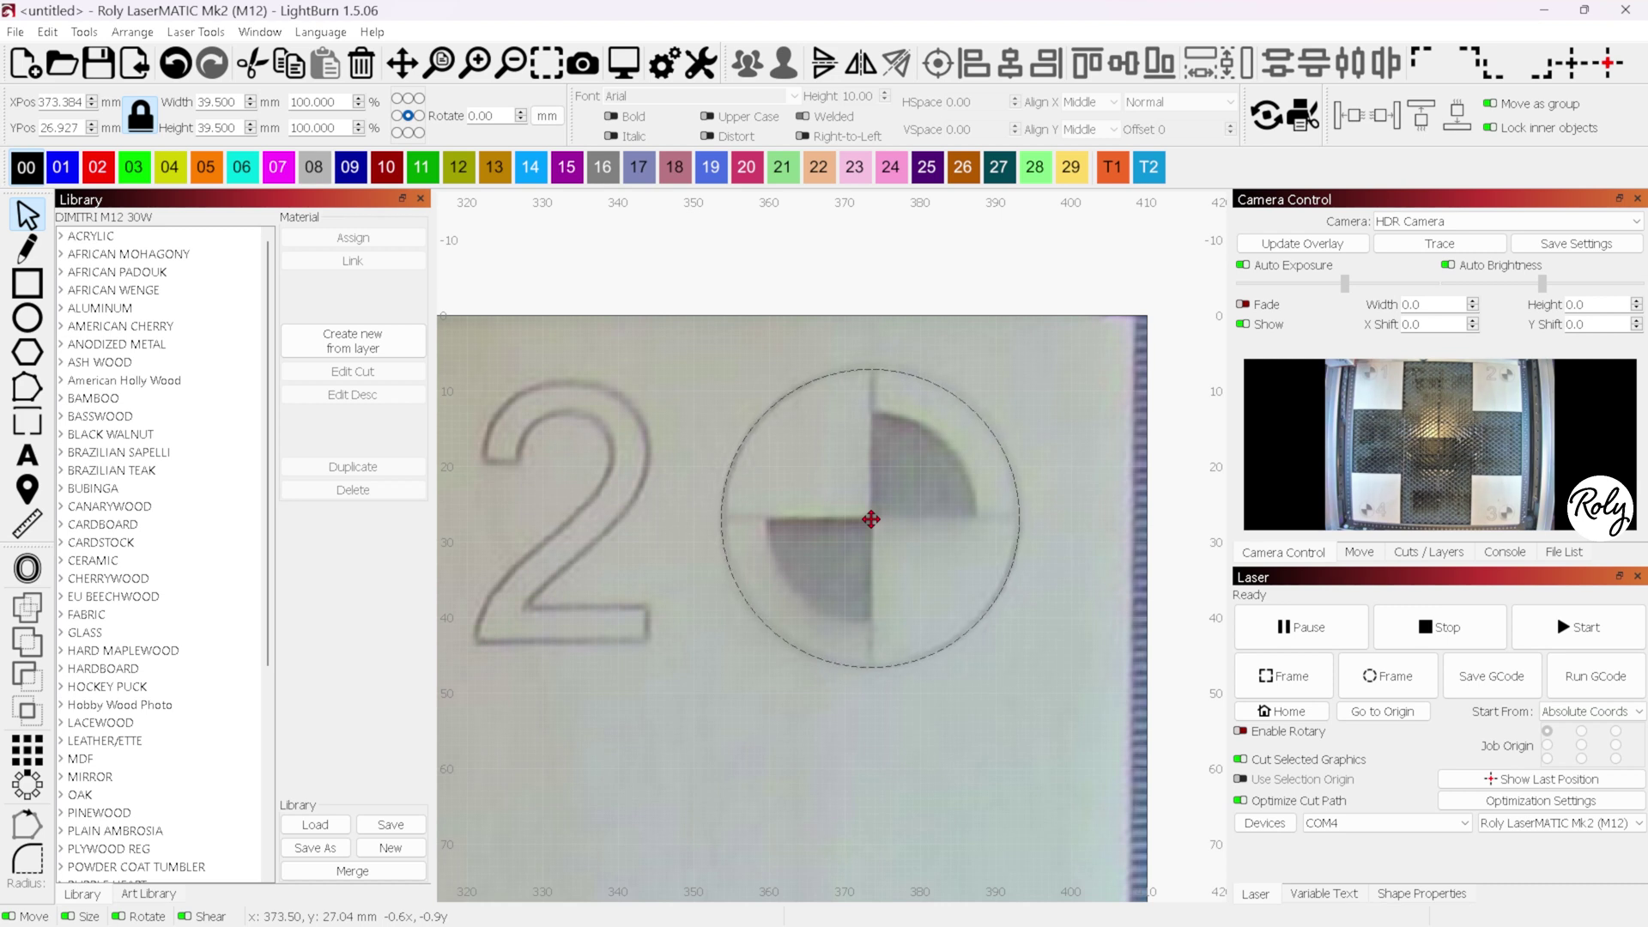
{"action": "left_click_drag", "start_coordinate": [870, 520], "coordinate": [871, 519]}
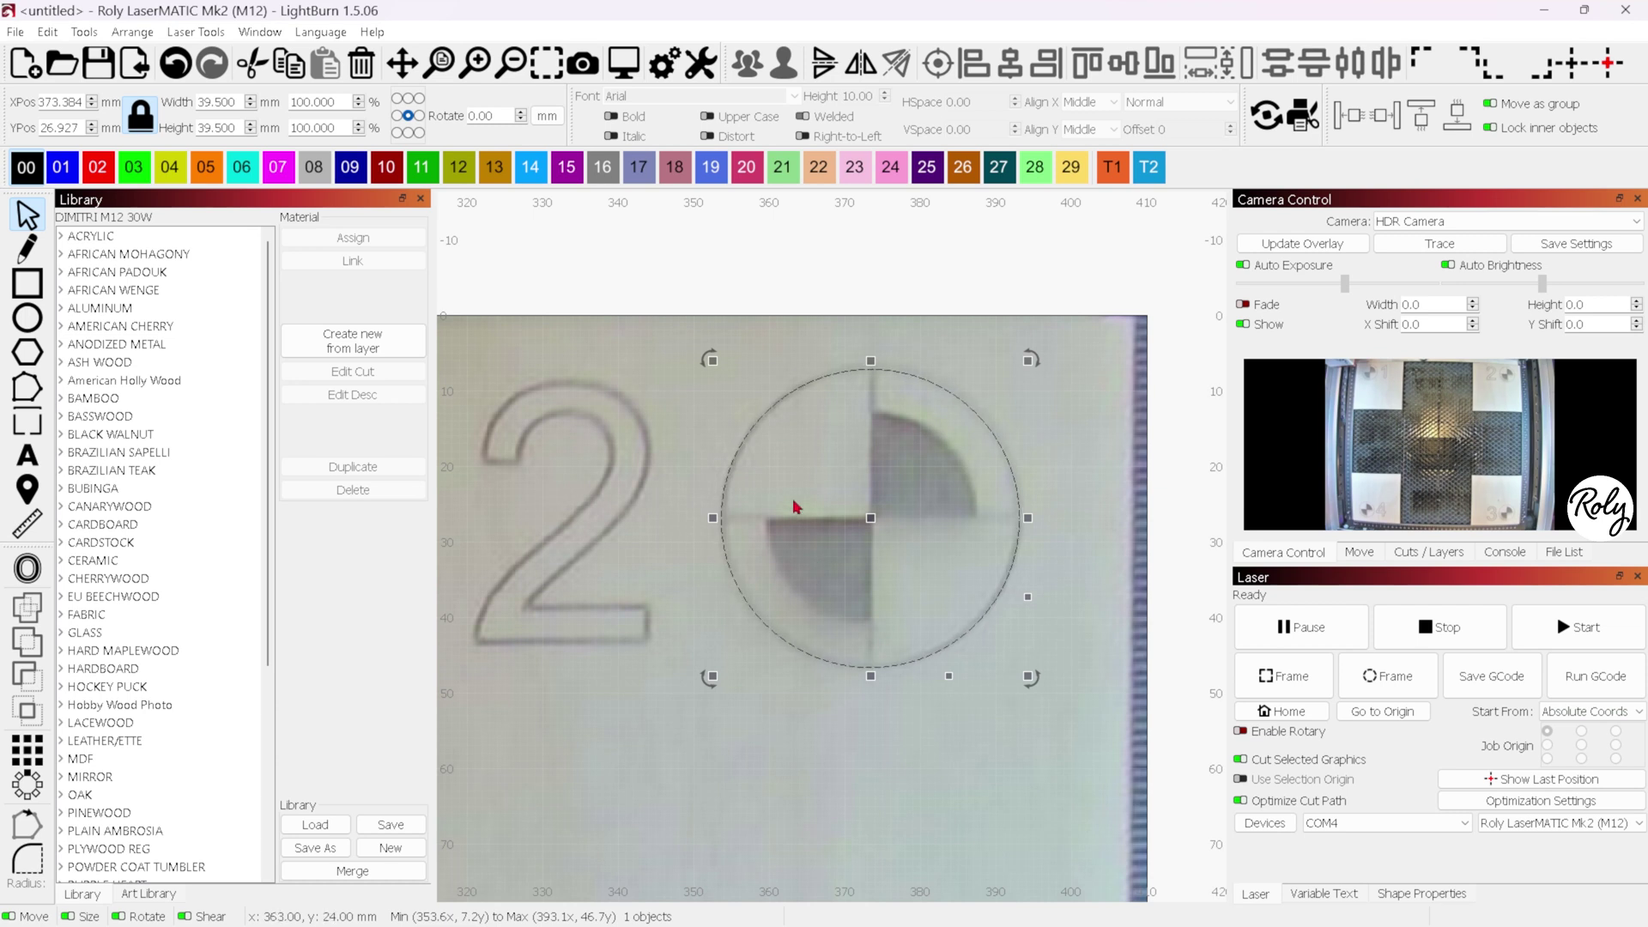
- Home the laser and frame the cut boundary of the circle on target 2
{"action": "left_click", "coordinate": [1264, 711]}
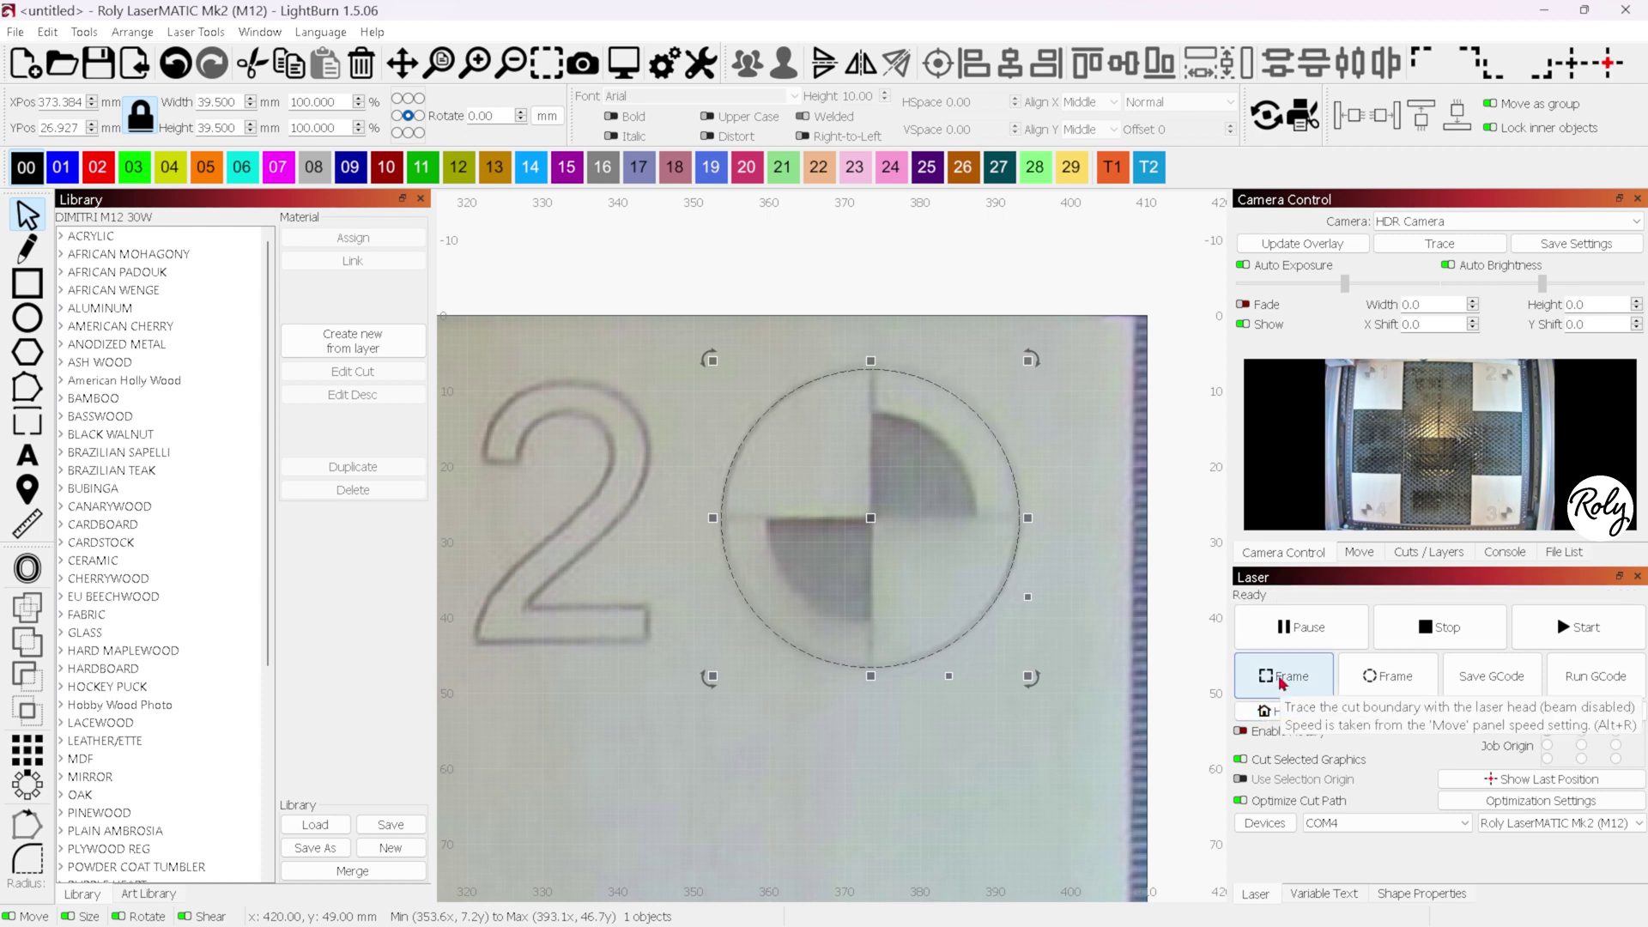
{"action": "left_click", "coordinate": [1282, 678]}
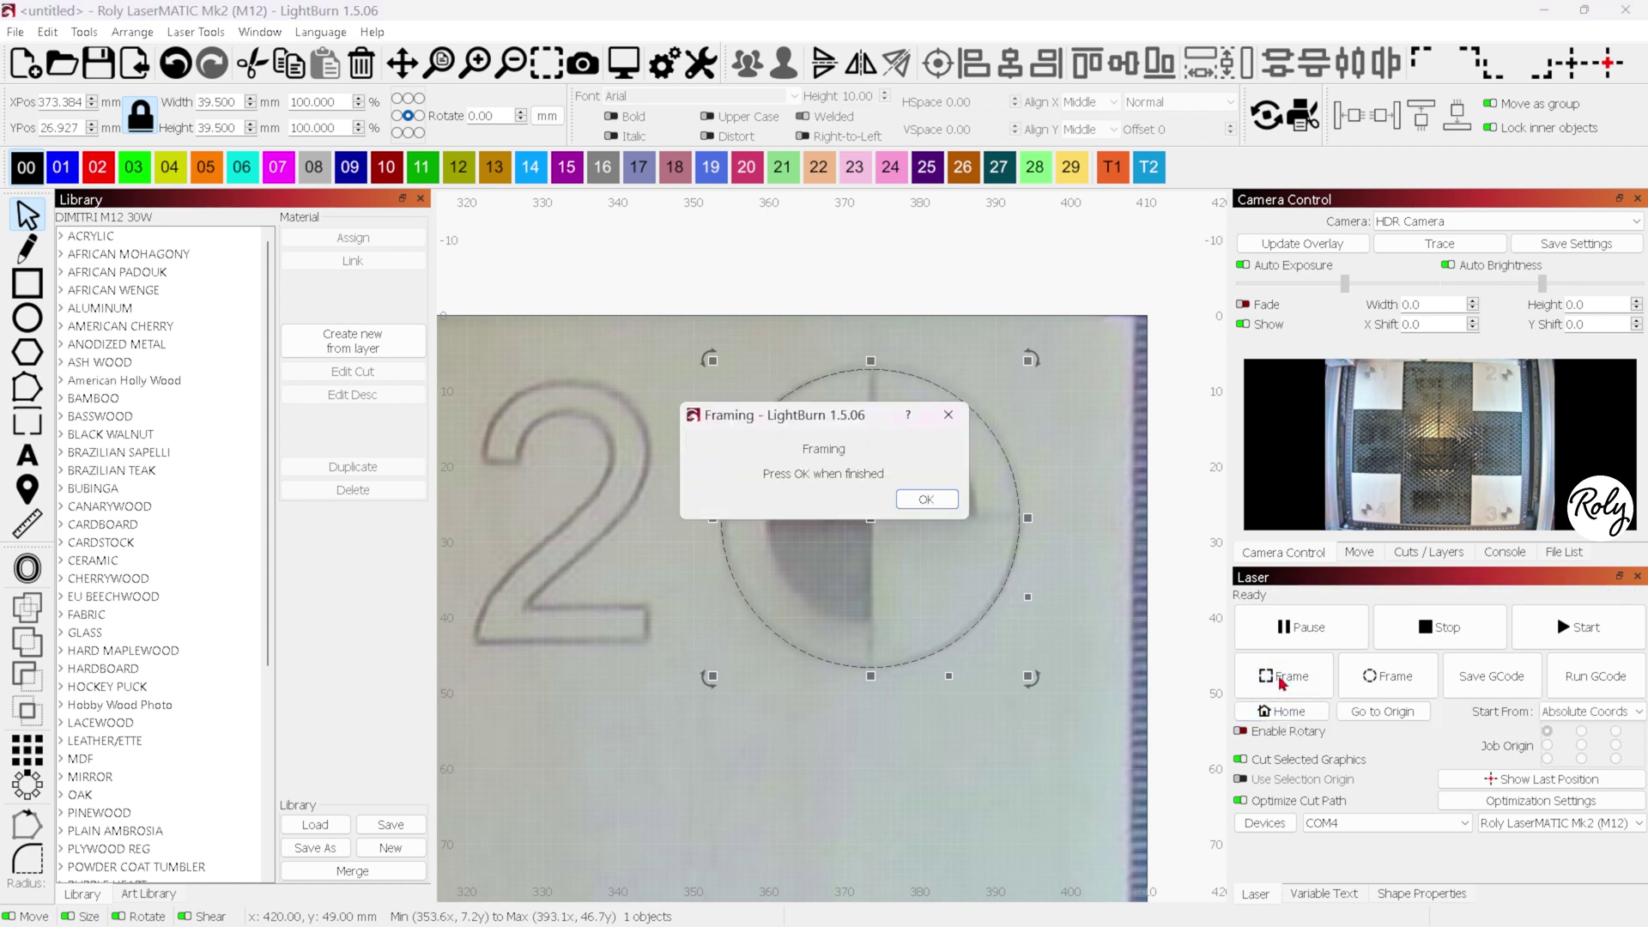
{"action": "left_click", "coordinate": [948, 502]}
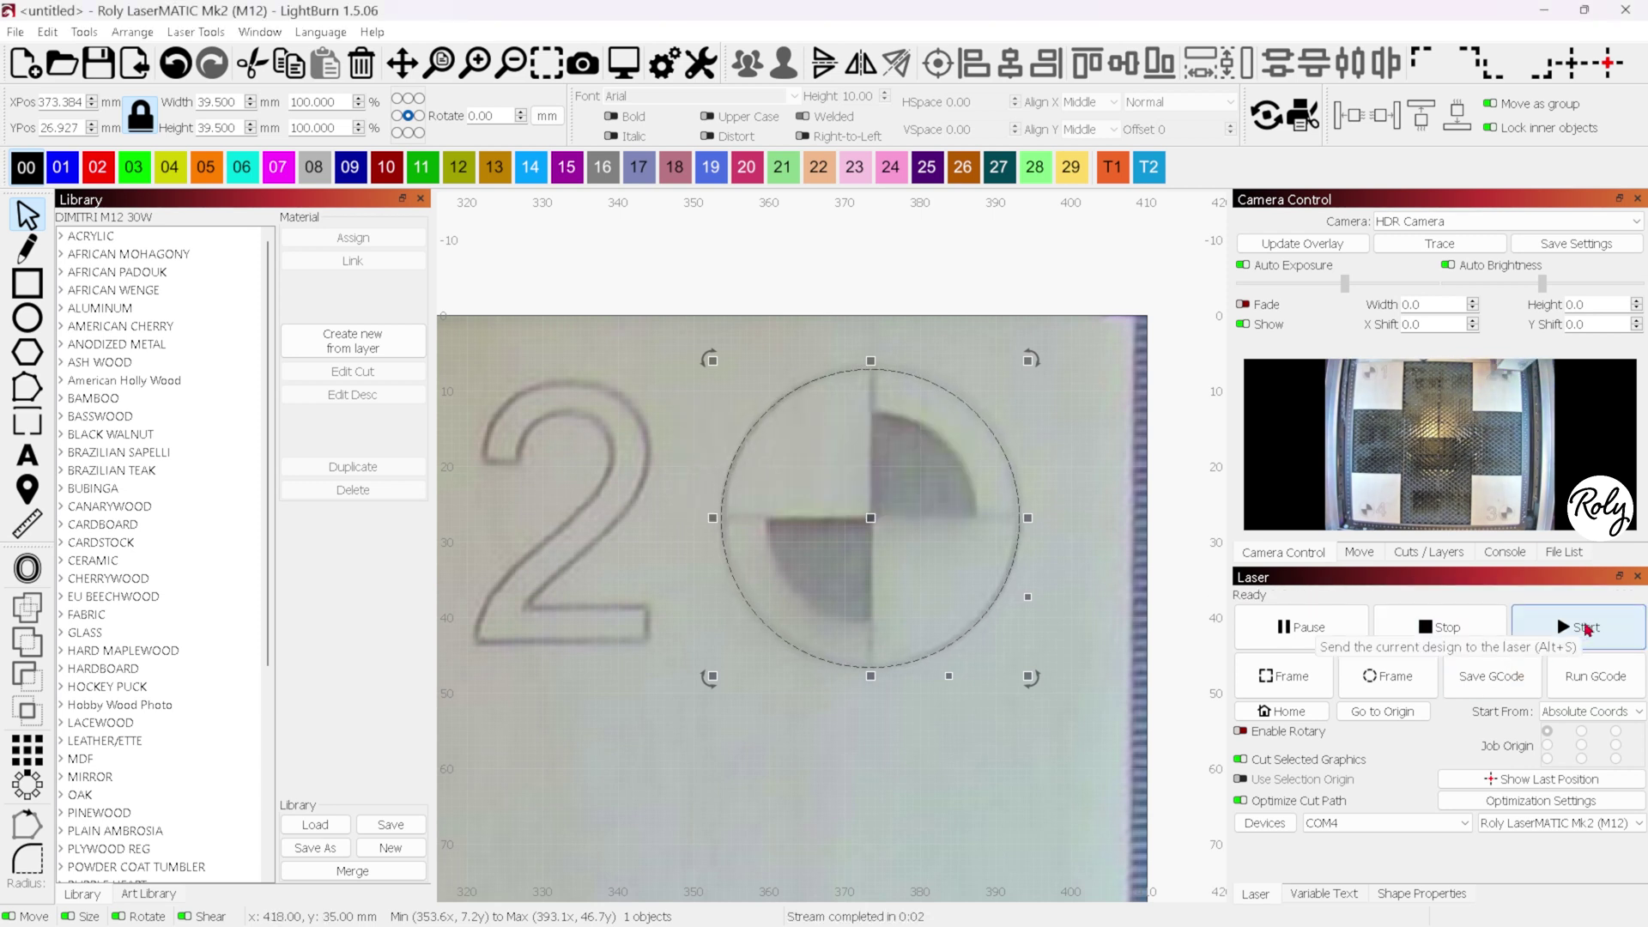
- Run the circle job on the laser and examine the engraved ring around target 2 up close
{"action": "left_click", "coordinate": [1588, 629]}
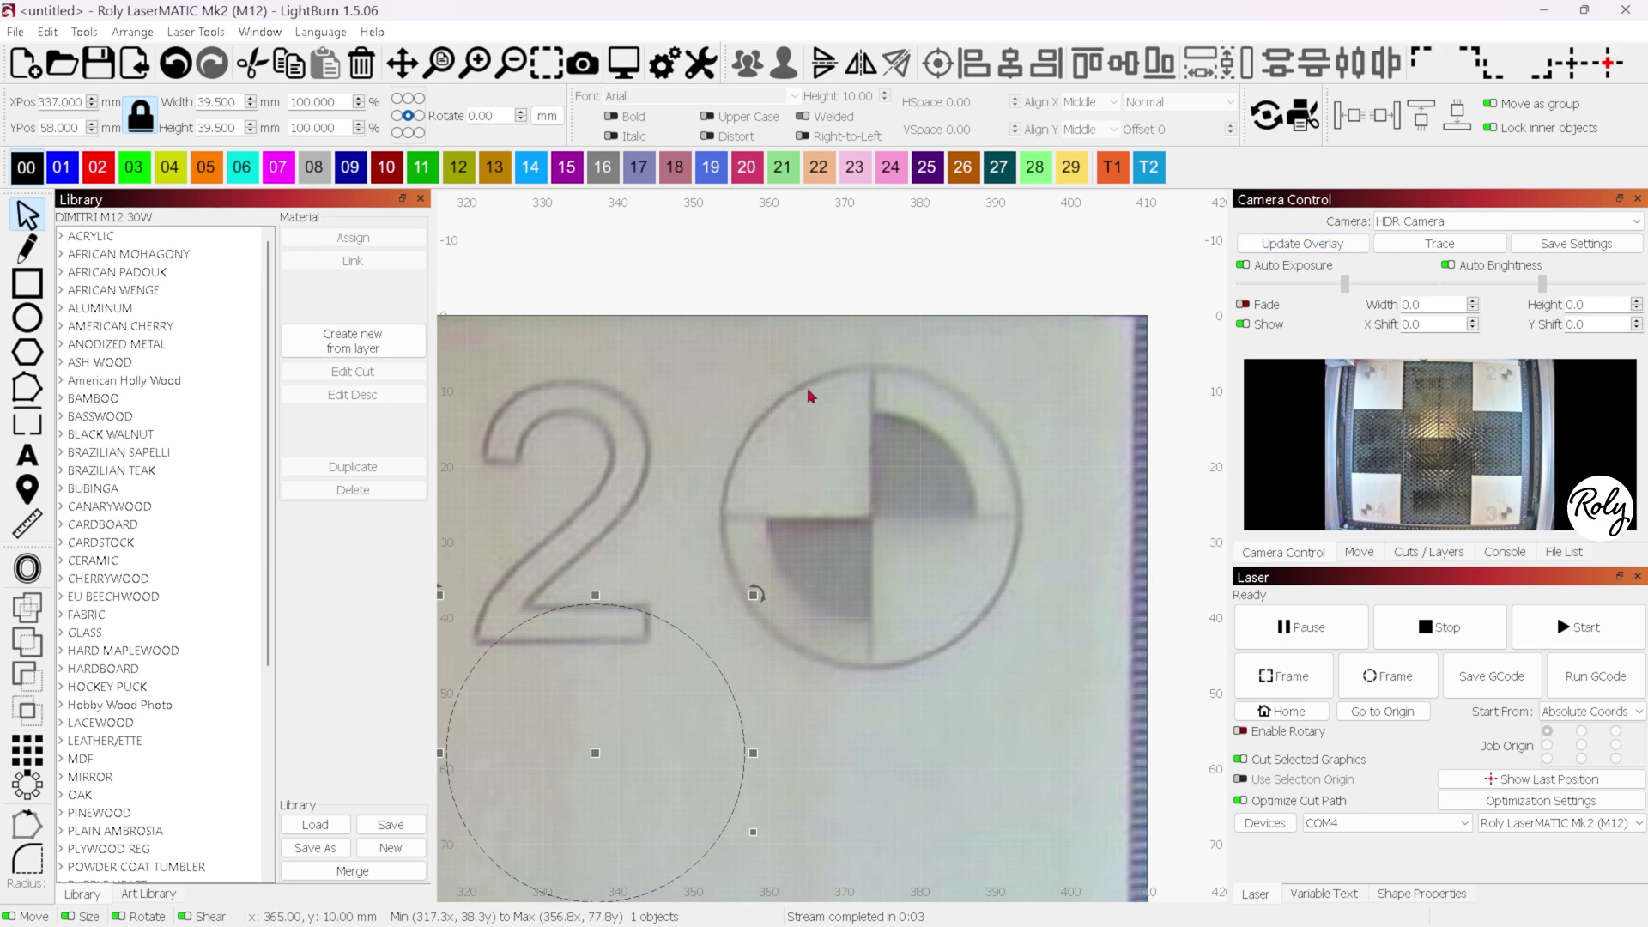
{"action": "scroll", "coordinate": [889, 487], "scroll_direction": "up", "scroll_amount": 5}
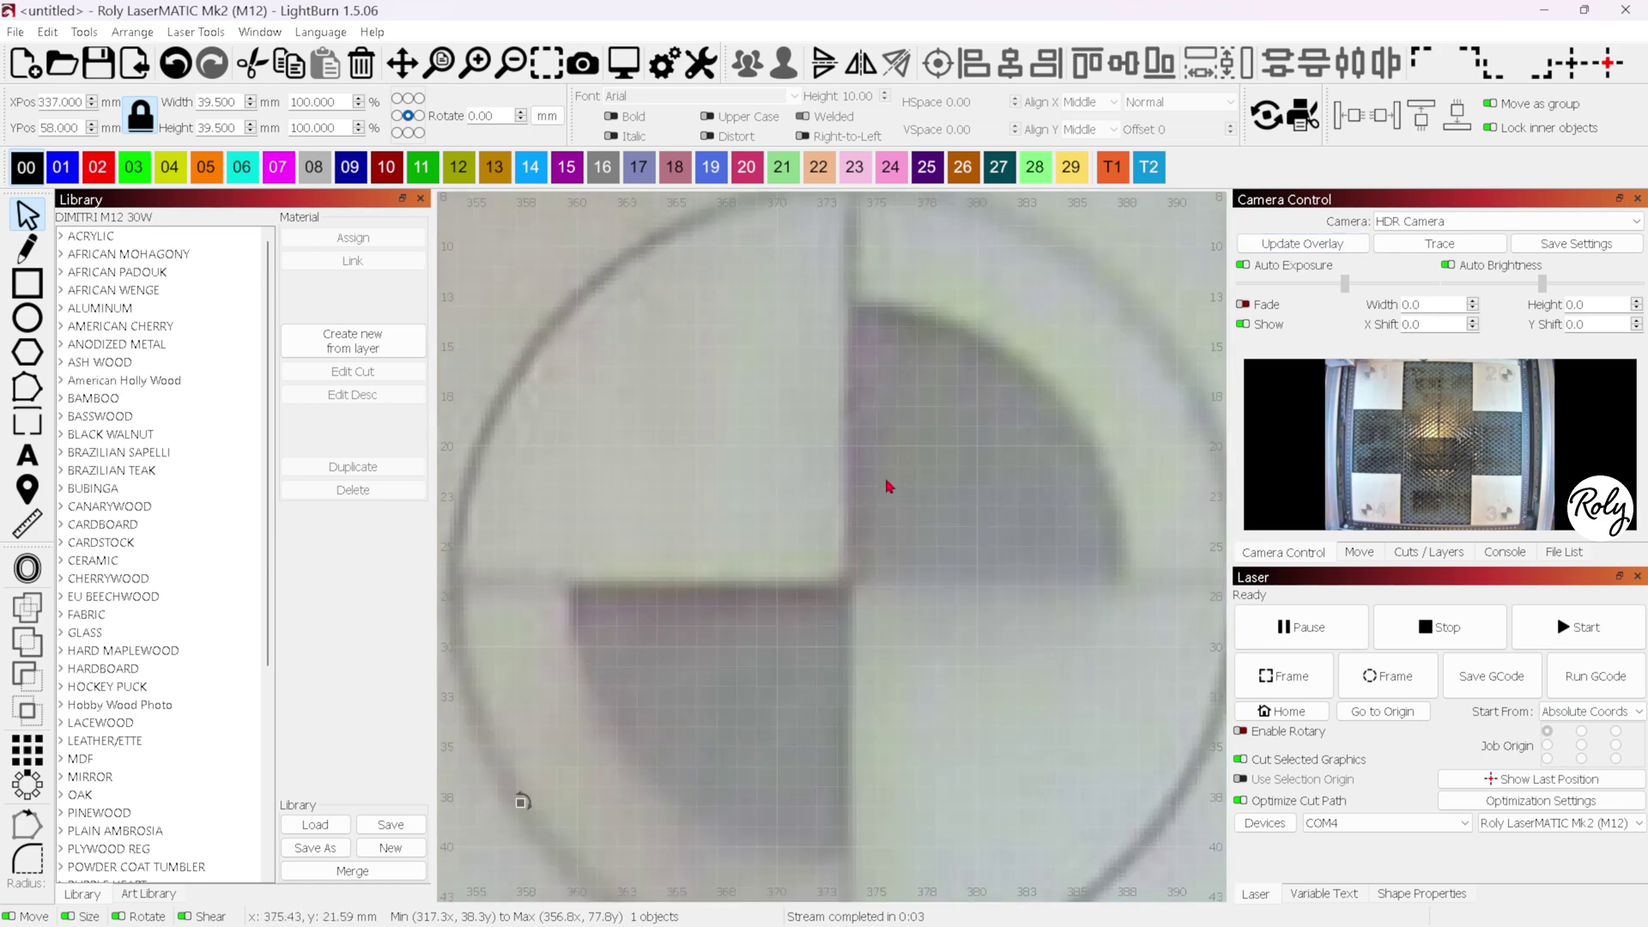
{"action": "scroll", "coordinate": [889, 487], "scroll_direction": "down", "scroll_amount": 2}
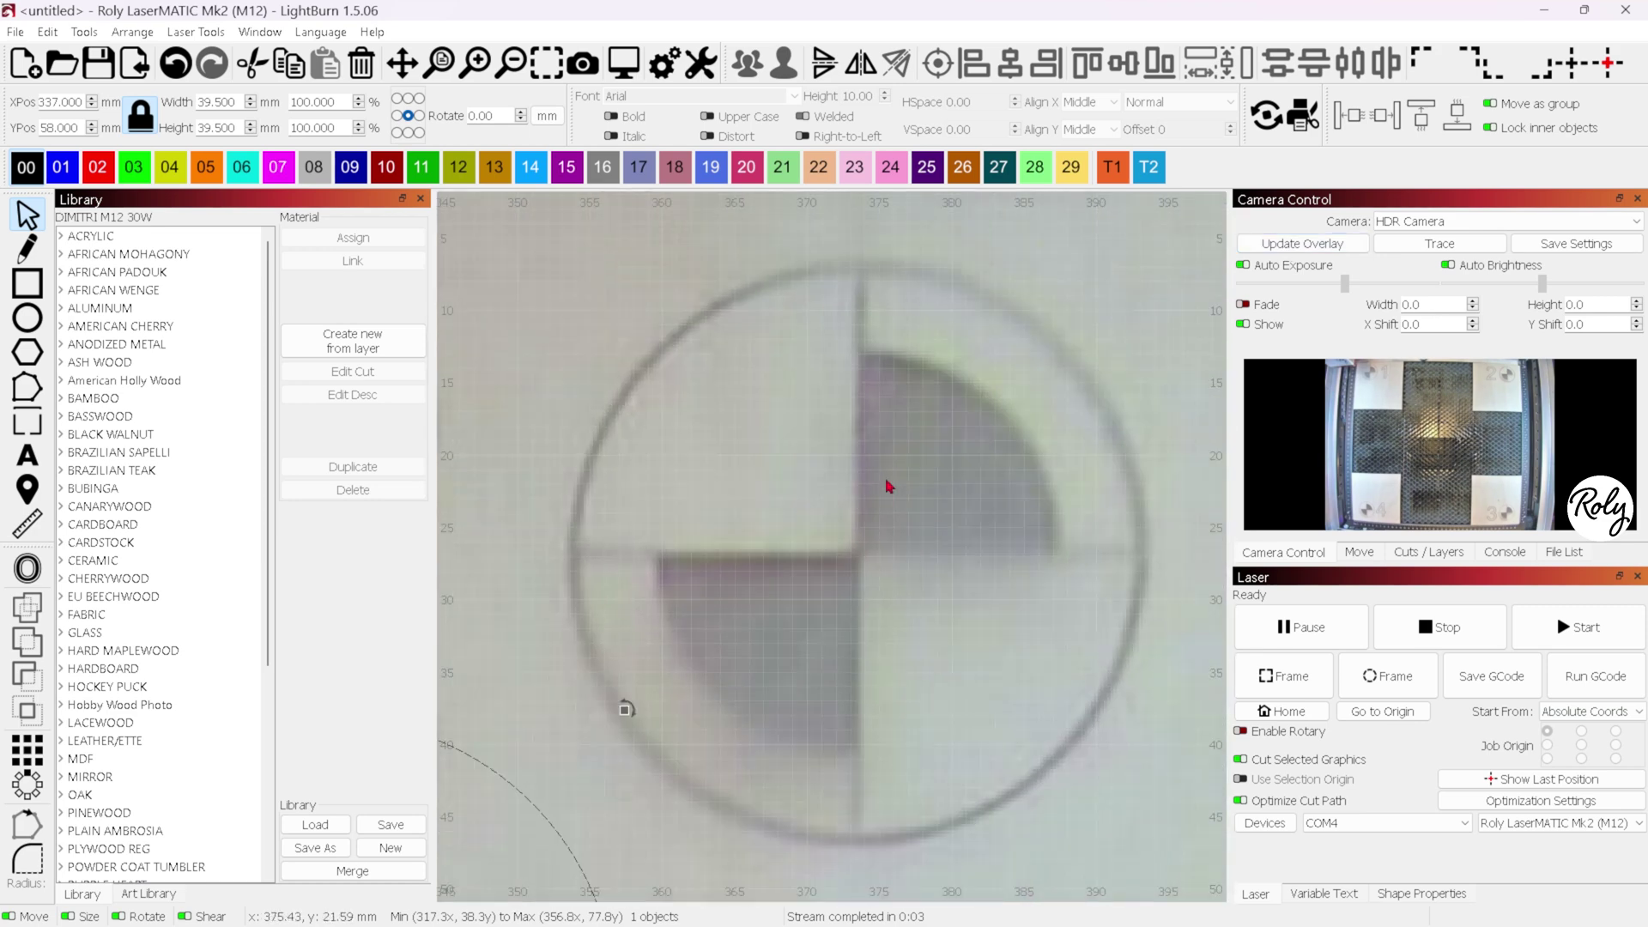